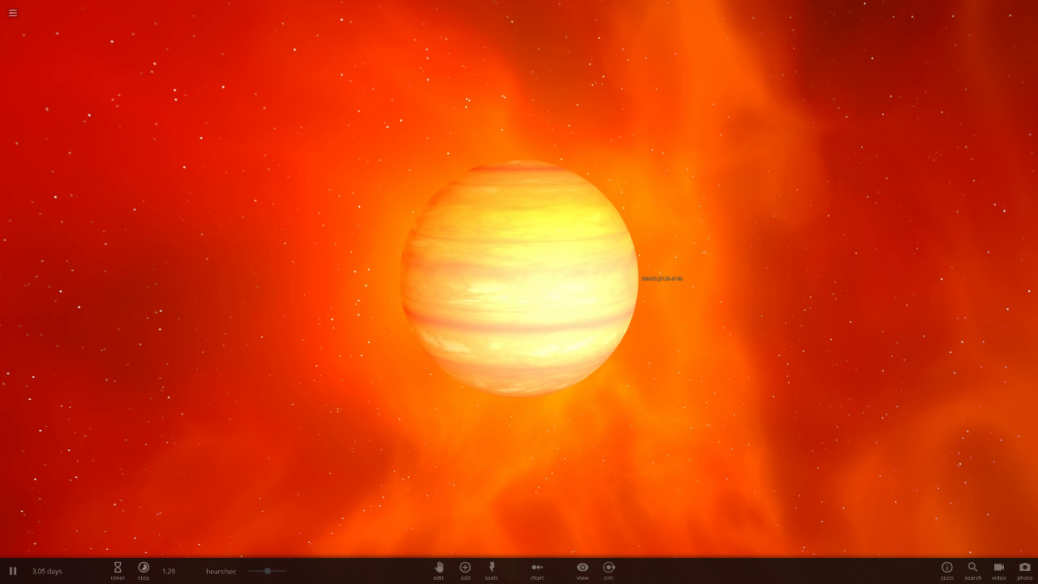
Review the overview properties of the original 2MASS J2126-8140 planet.
left_click(519, 279)
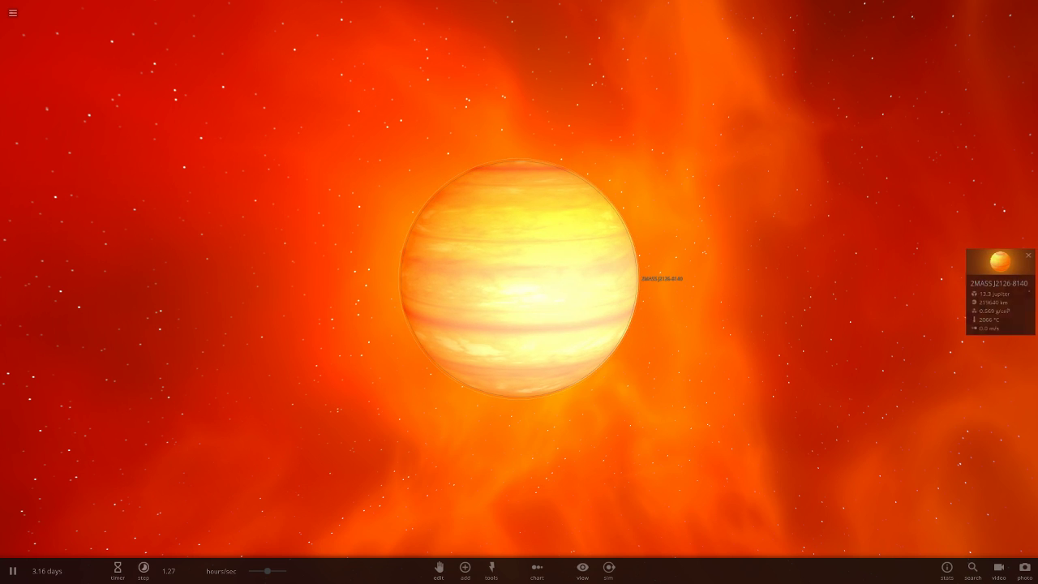
left_click(999, 300)
left_click(1025, 13)
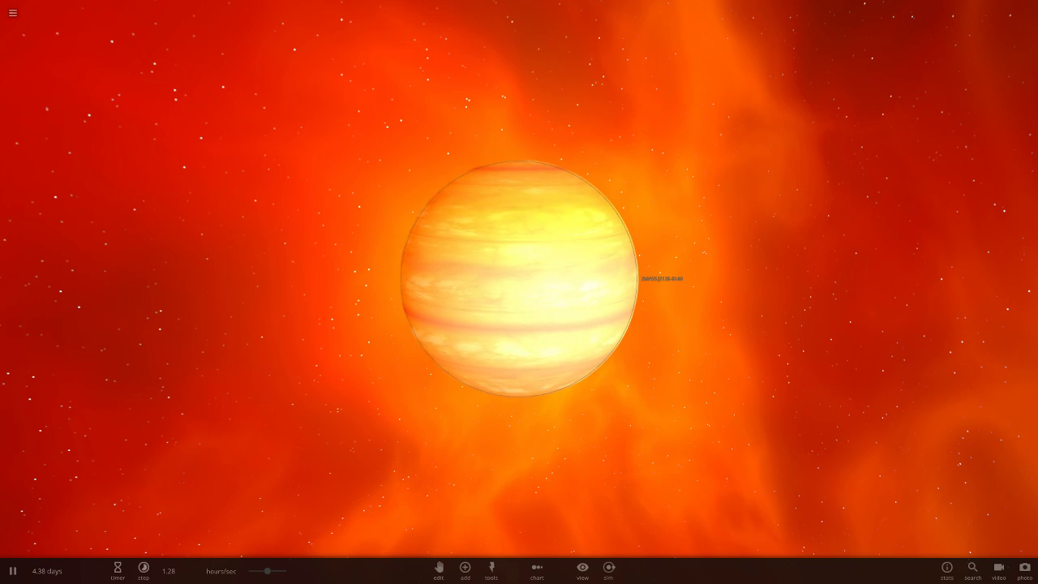
left_click_drag(519, 280, 406, 279)
left_click(990, 284)
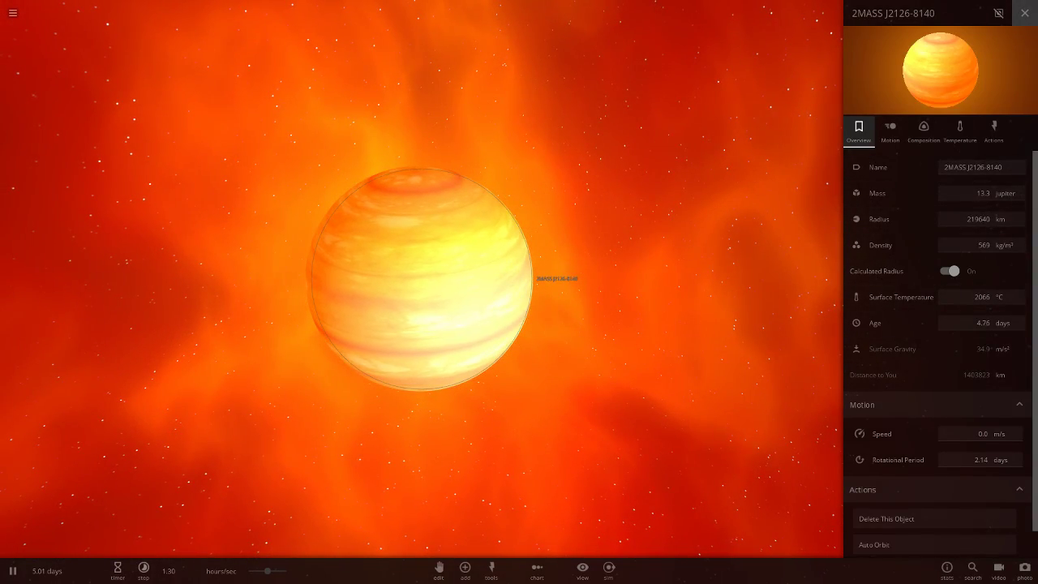
left_click(1024, 13)
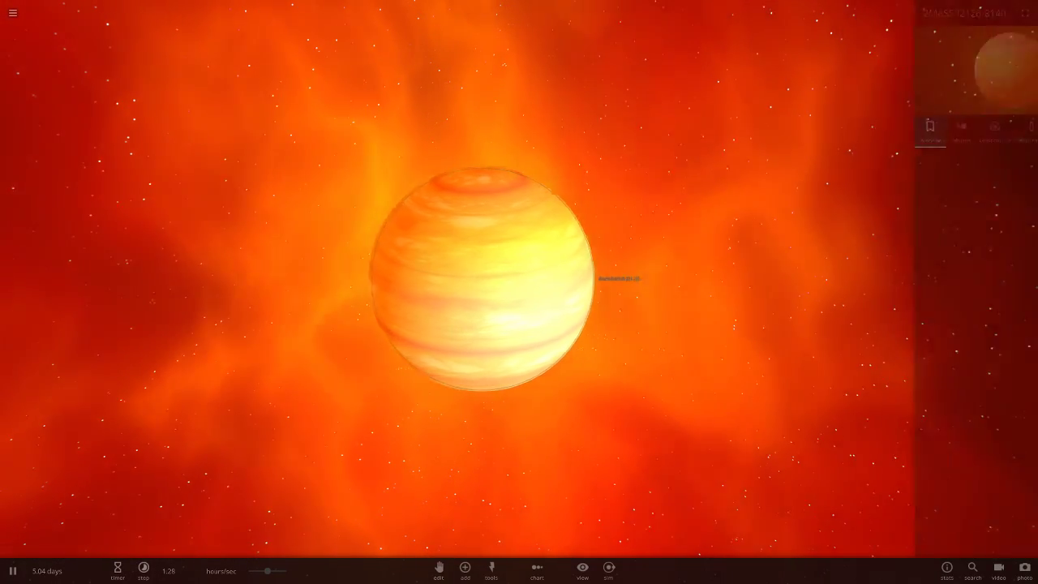
Pause the simulation and place the 2MARK J2126-8140 planet, found by searching "2m", beside the original planet.
left_click(13, 571)
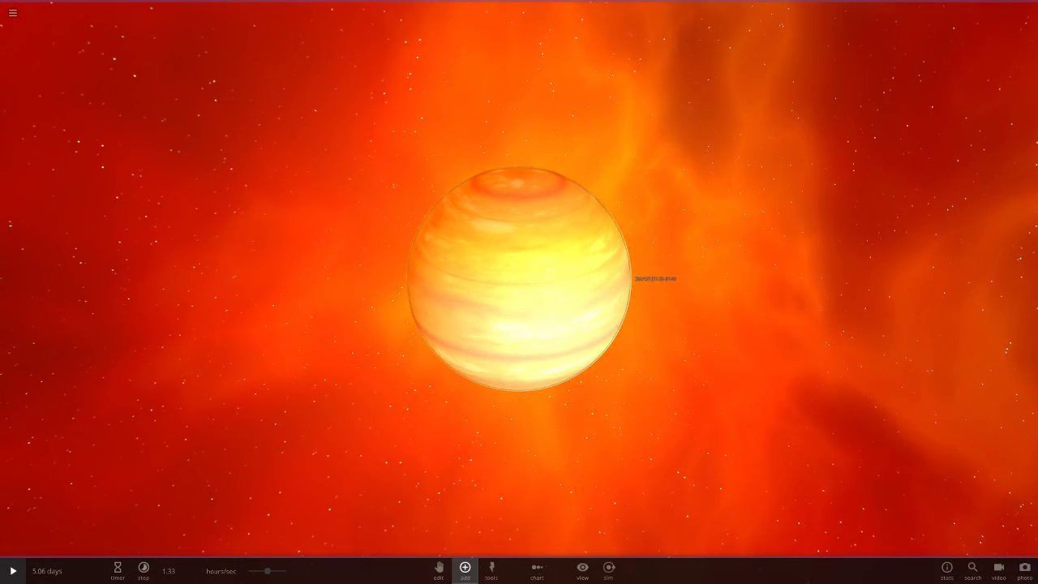
left_click(465, 571)
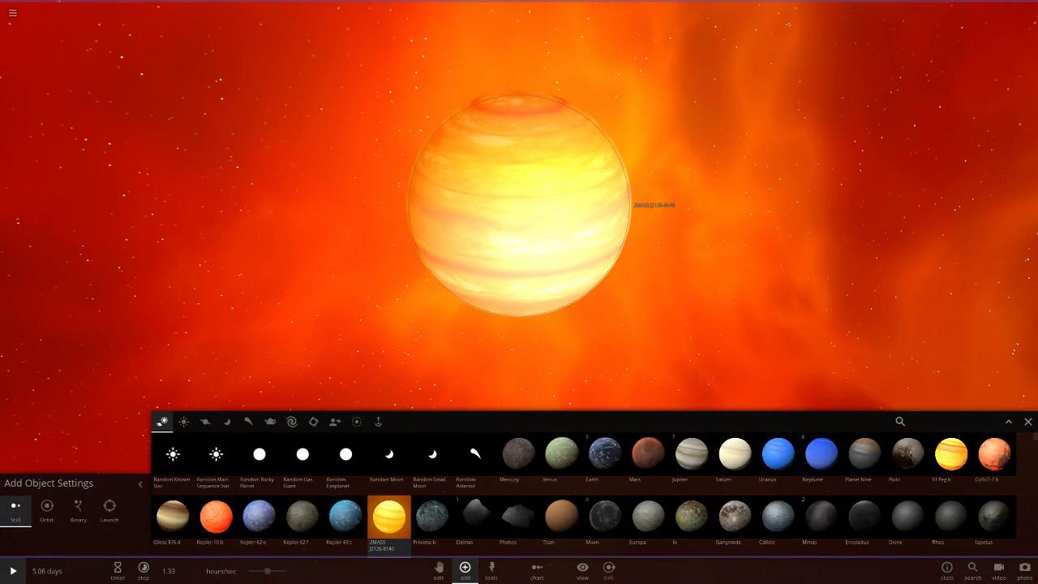
type("2m")
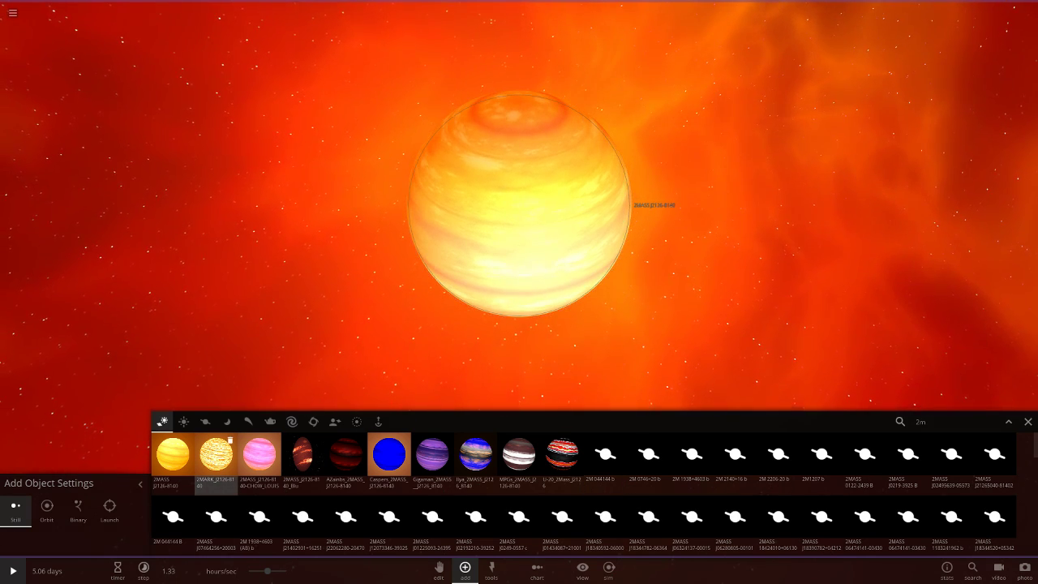
left_click(216, 454)
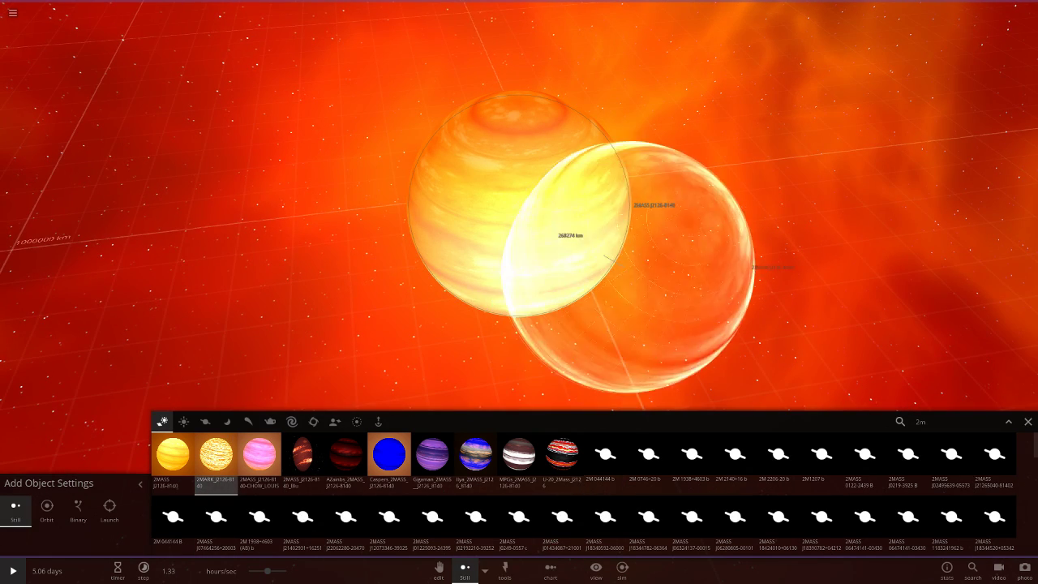
left_click(775, 219)
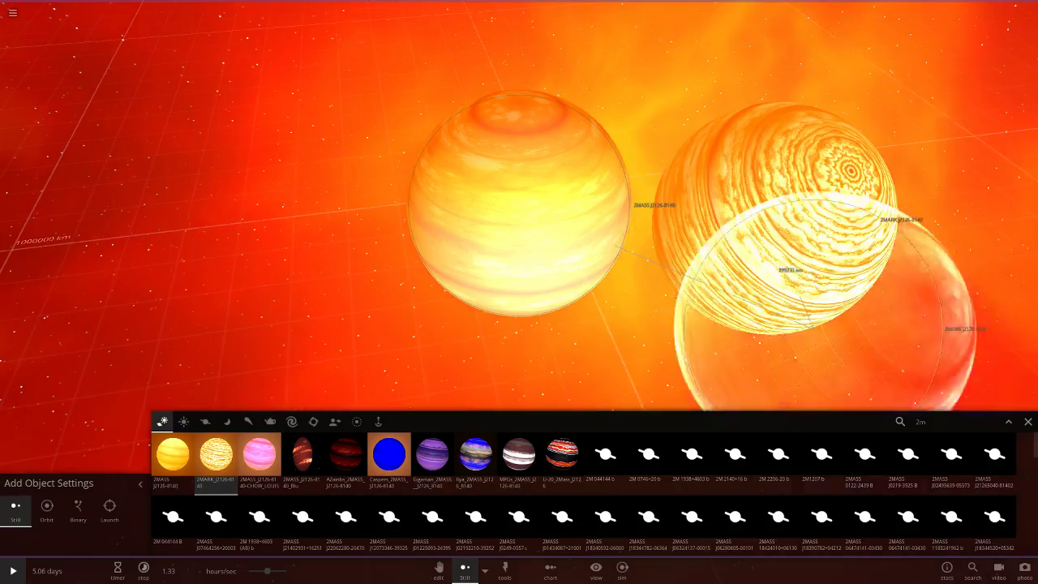
left_click(1027, 421)
Examine the swirled surface of the 2MARK J2126-8140 planet from several sides.
double_click(786, 280)
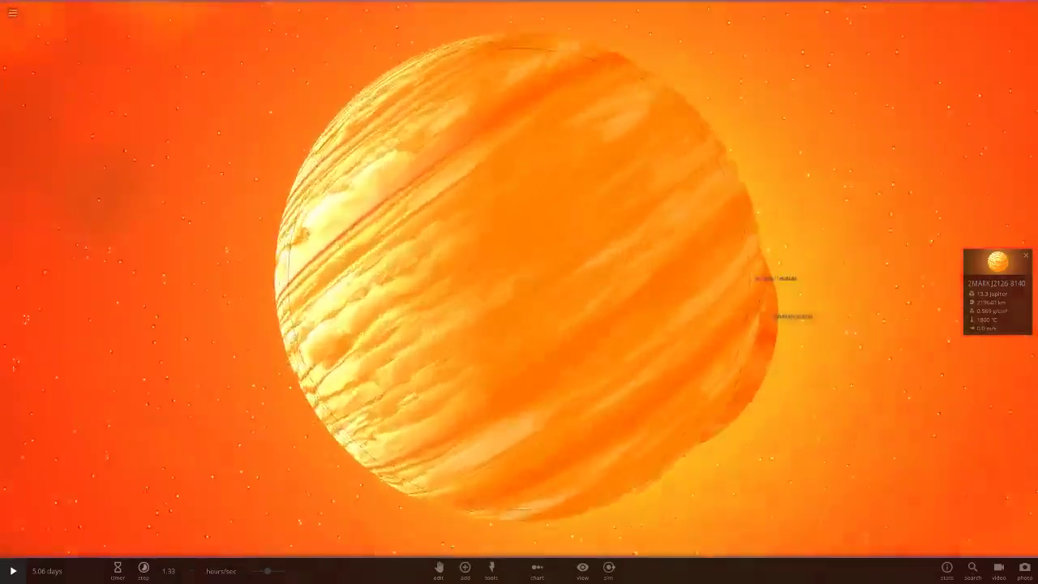
scroll(519, 292, "up", 3)
right_click_drag(518, 292, 714, 308)
scroll(519, 291, "down", 6)
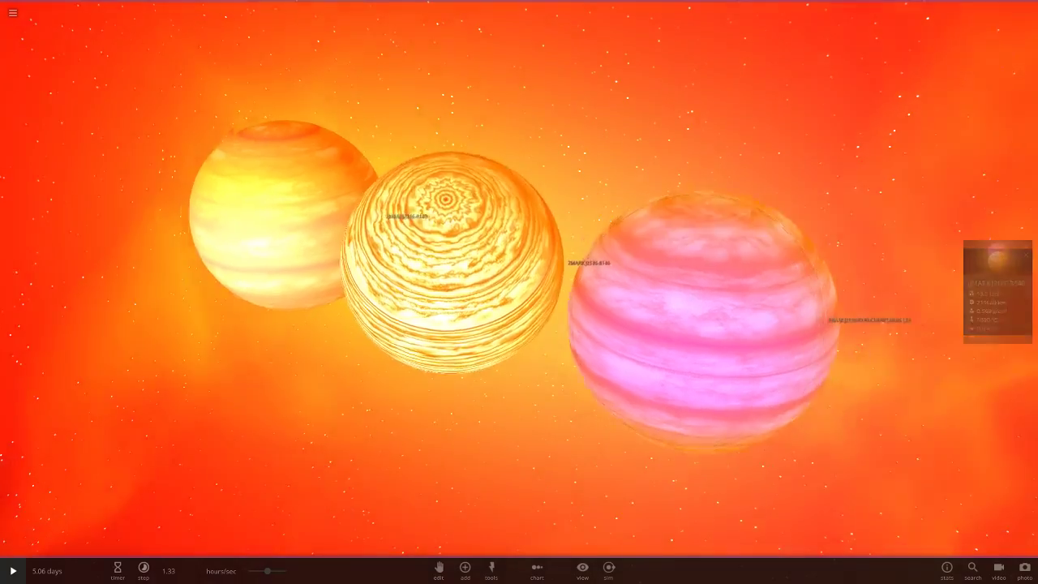
Examine the pink 2MASS J2126-8140 variant up close and next to the other two planets.
scroll(519, 278, "down", 5)
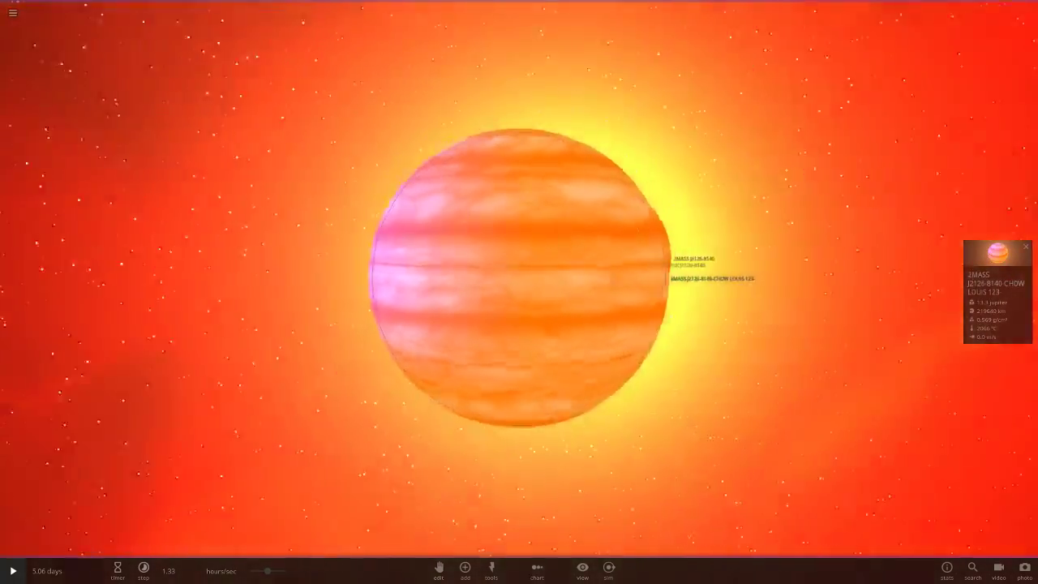
scroll(519, 278, "up", 3)
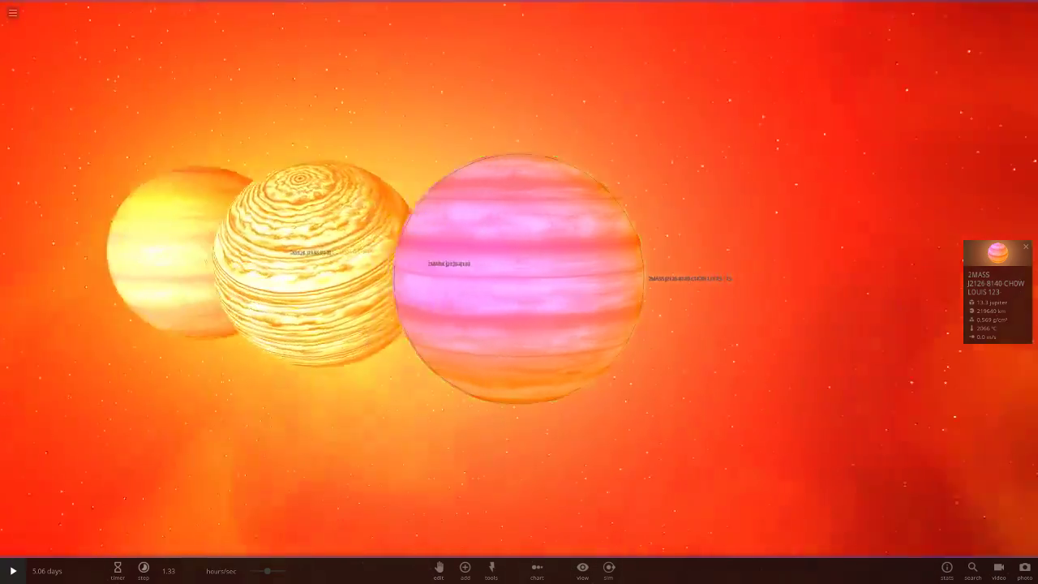
right_click_drag(519, 278, 537, 345)
scroll(519, 278, "up", 5)
scroll(519, 278, "down", 3)
scroll(519, 278, "down", 3)
Set the pink planet's surface temperature to 0 °C and inspect its surface without the heat glow.
left_click(998, 284)
left_click(982, 297)
type("0")
key("Return")
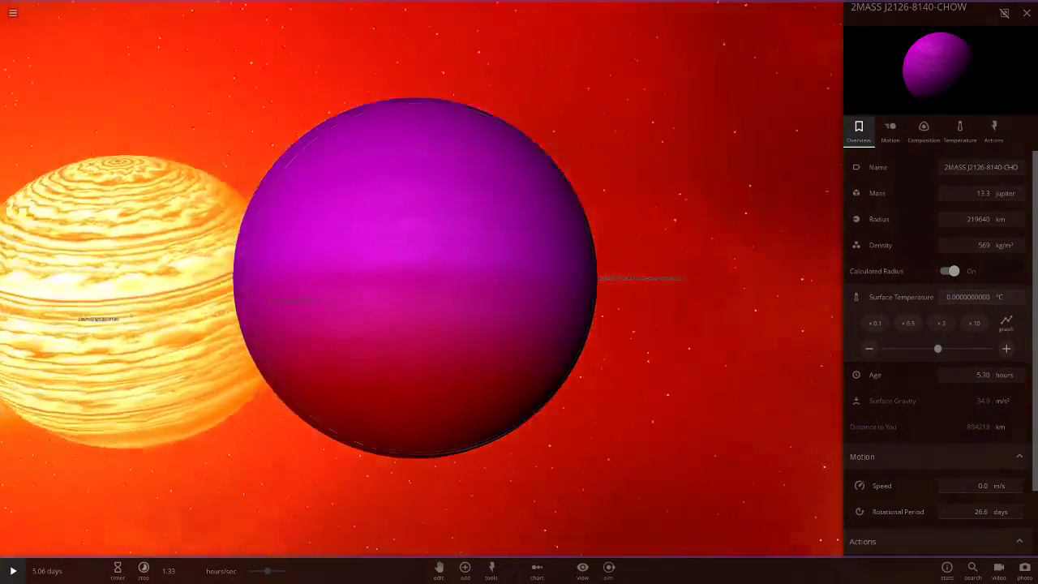
scroll(422, 278, "up", 3)
right_click_drag(421, 279, 503, 281)
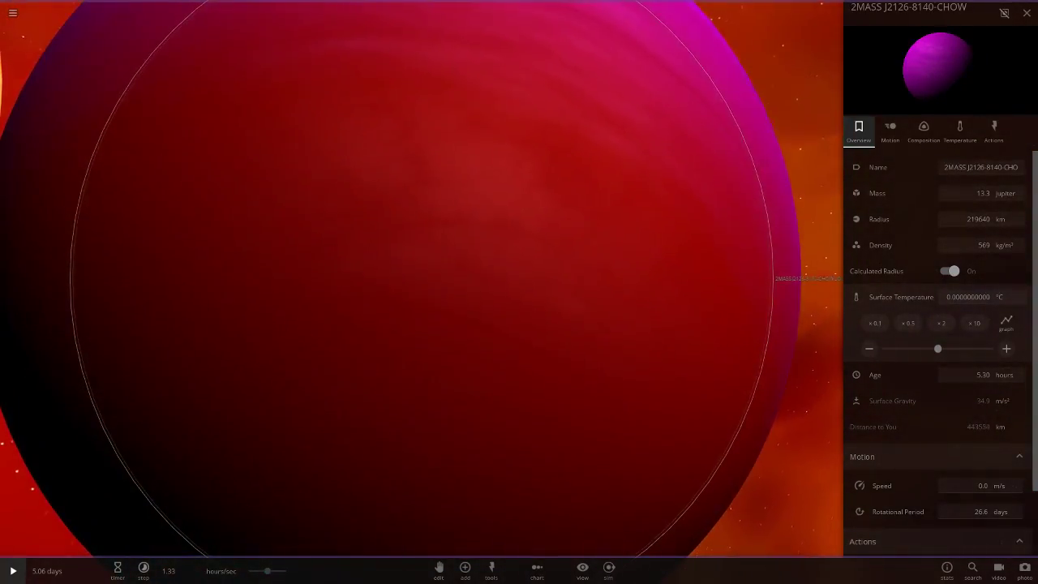
scroll(422, 279, "down", 5)
right_click_drag(422, 243, 438, 381)
scroll(438, 381, "up", 3)
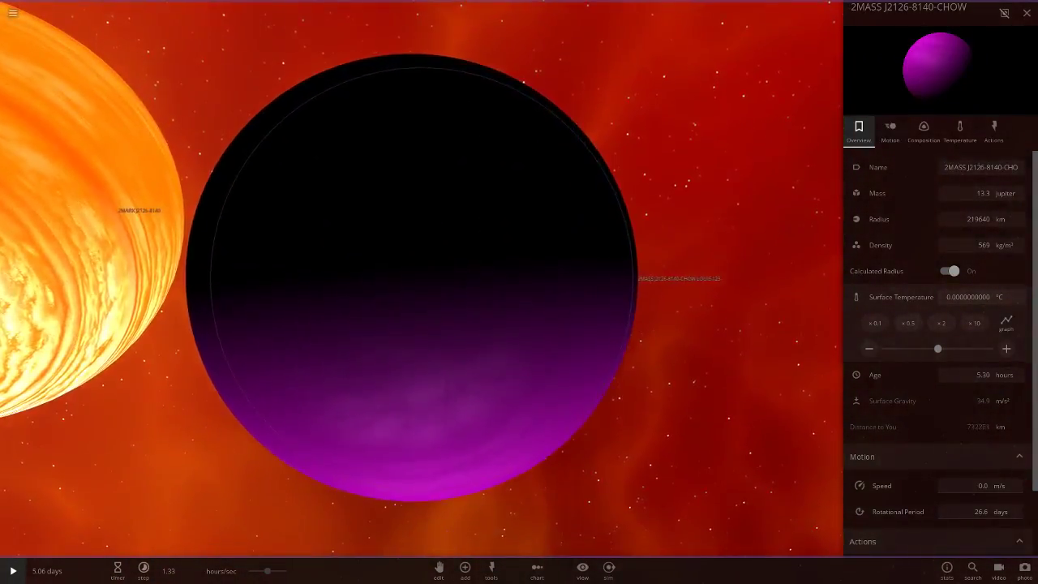
Set the pink planet's surface temperature to 2000 °C.
right_click_drag(422, 278, 414, 340)
left_click(968, 297)
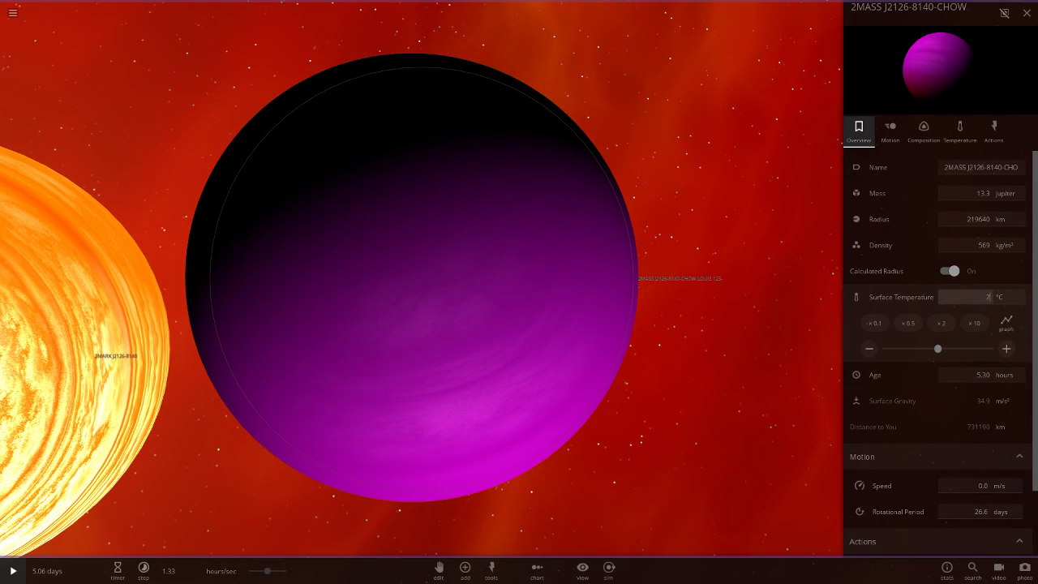
key("Return")
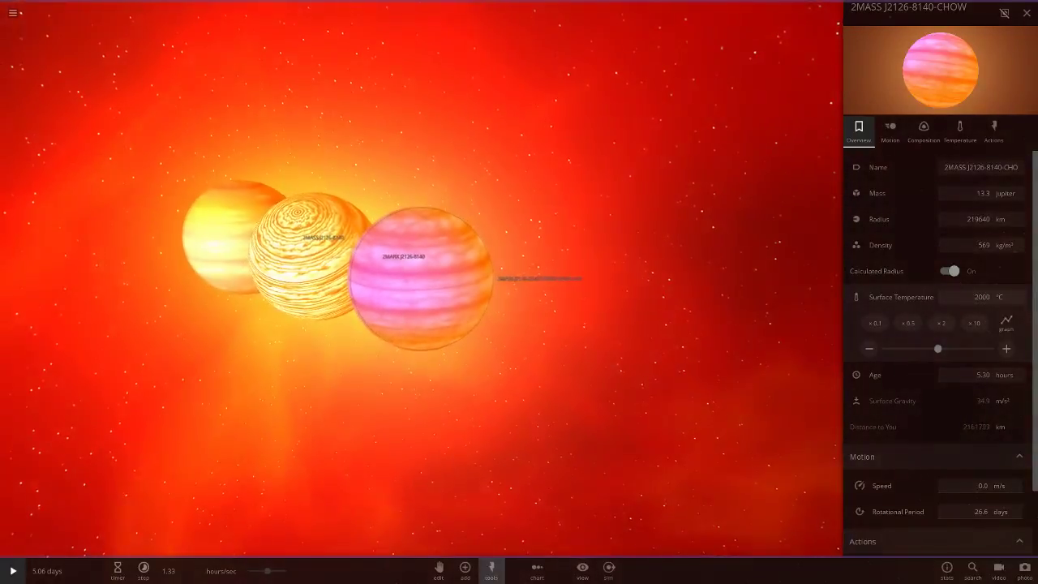
Place the fourth 2MASS J2126-8140 variant from the "2m" results beside the pink planet.
left_click(465, 568)
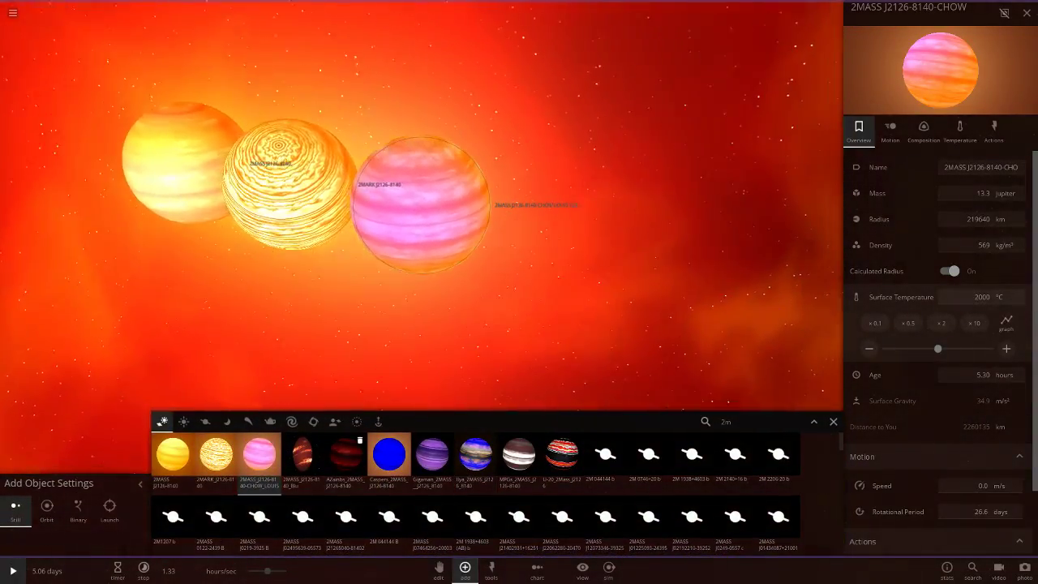
left_click(301, 455)
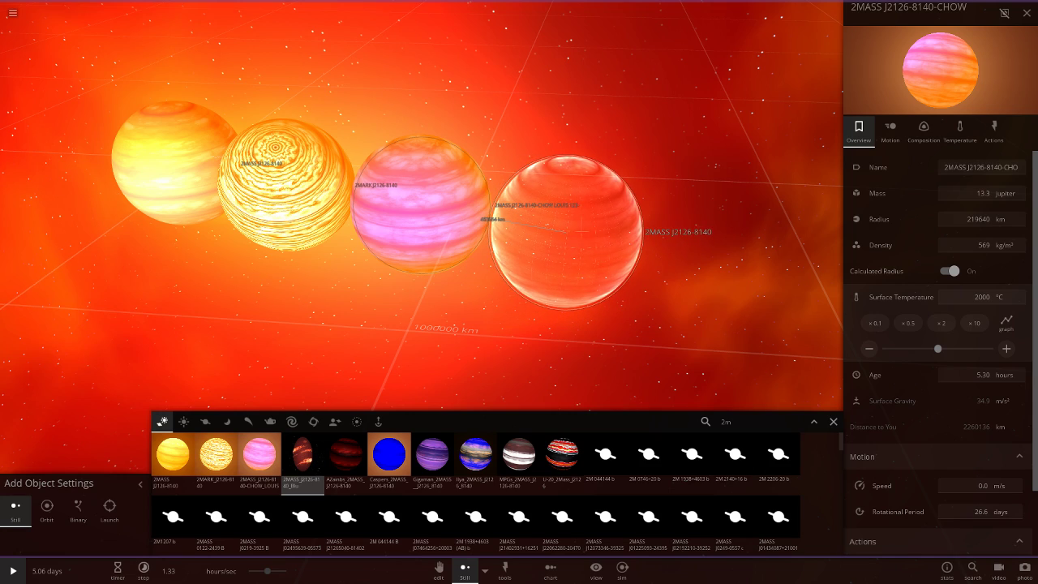
left_click(566, 231)
left_click(834, 421)
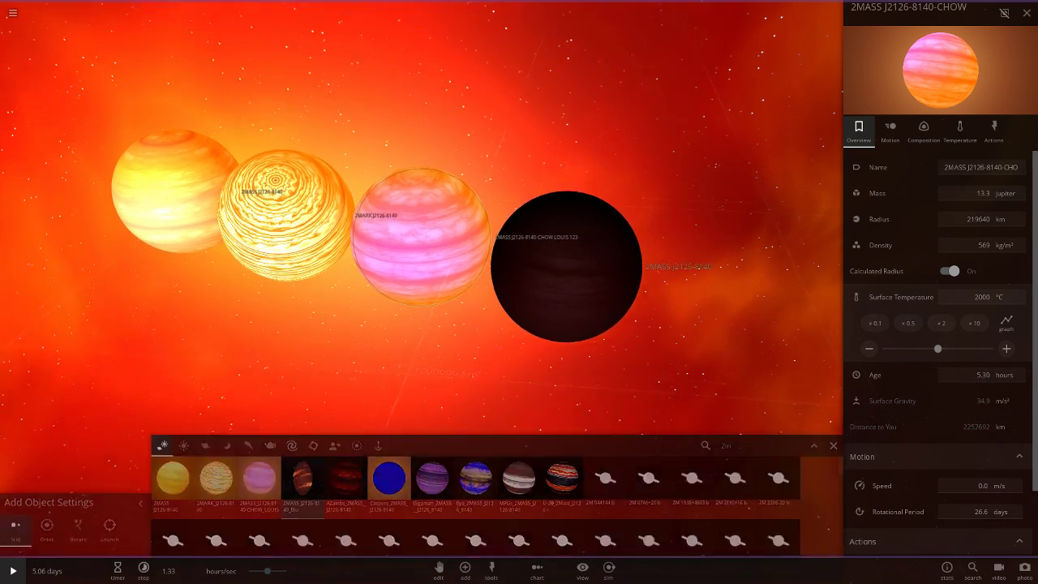
Examine the surface and properties of the newly placed dark 2MASS J2126-8140 variant.
double_click(568, 234)
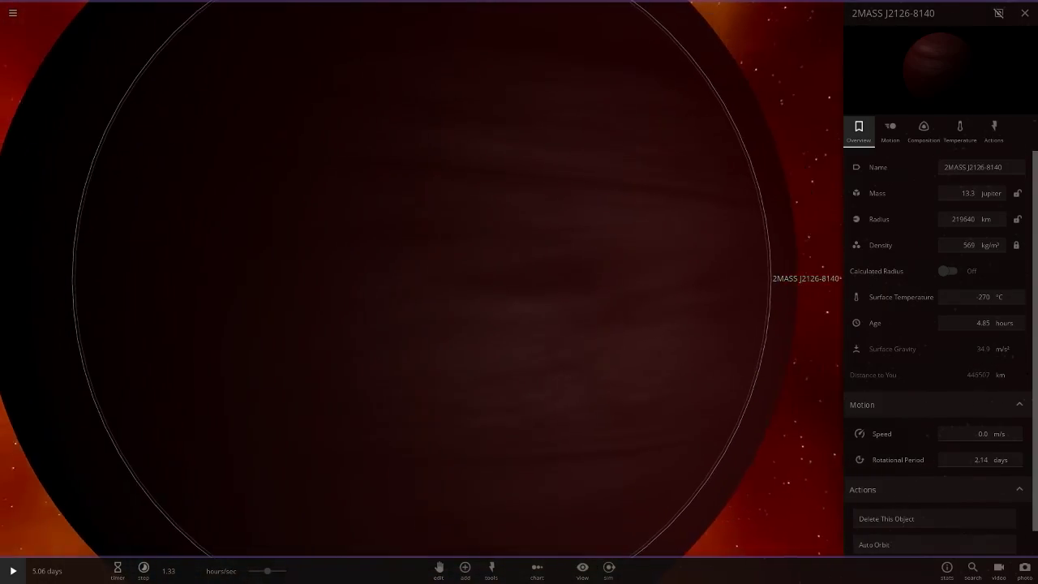
right_click_drag(568, 233, 397, 233)
scroll(422, 279, "down", 5)
mouse_move(421, 278)
right_mouse_down()
mouse_move(328, 280)
mouse_move(422, 292)
right_mouse_up()
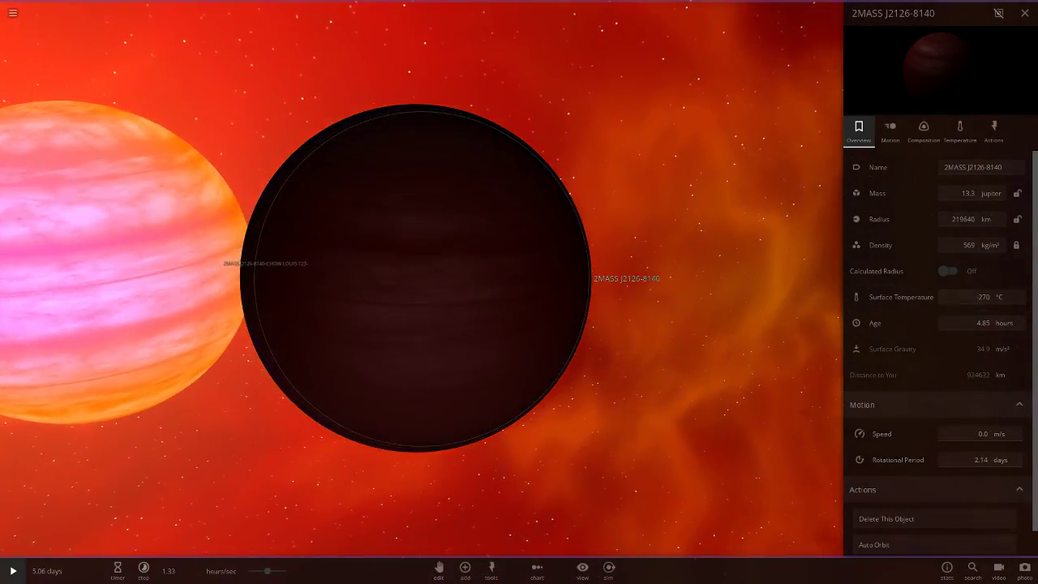
Place the dark red banded 2MASS J2126-8140 variant beside the large dark planet.
scroll(422, 279, "down", 3)
left_click(465, 567)
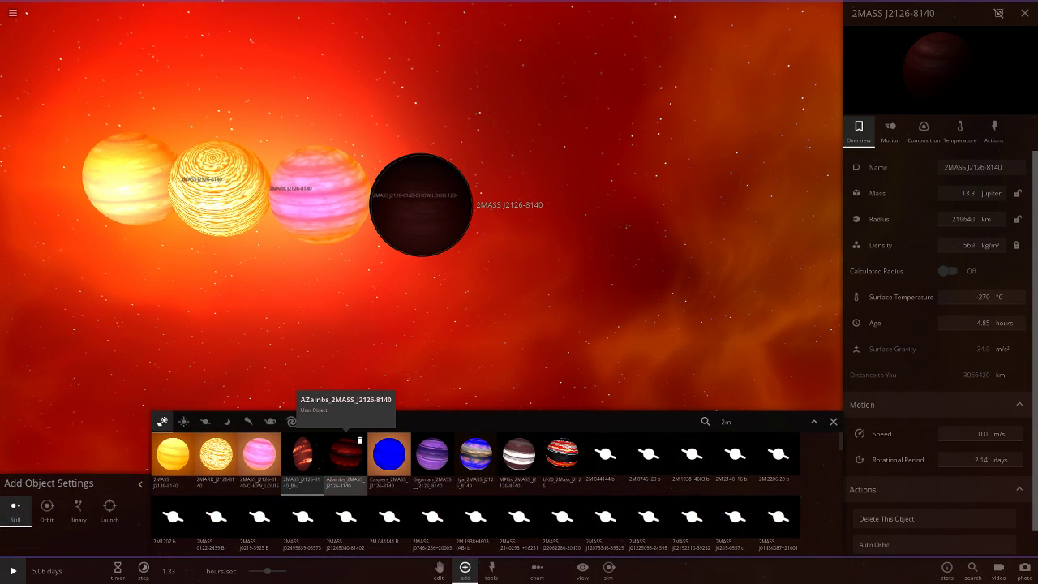
left_click(346, 453)
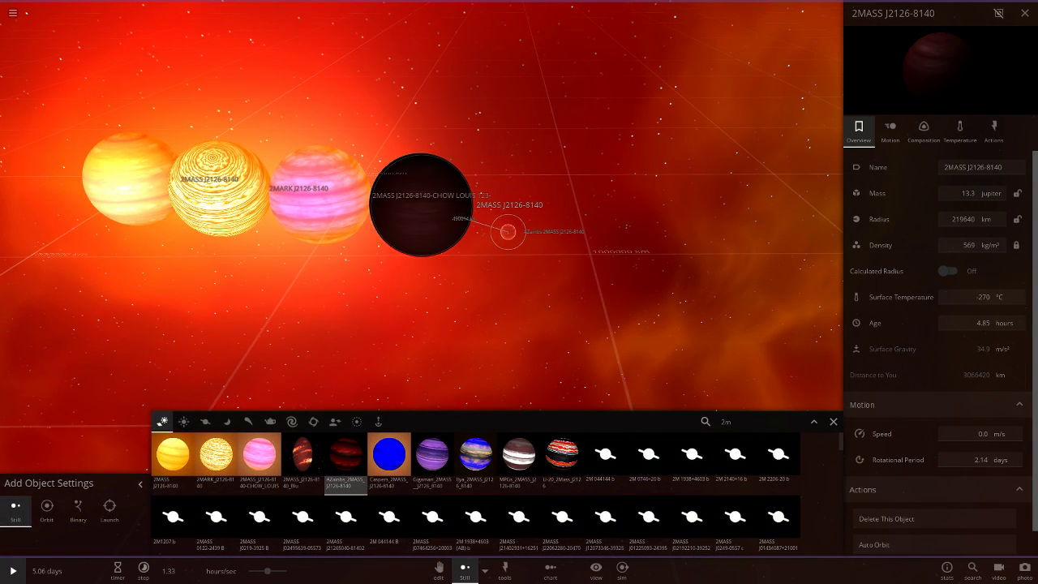
left_click(552, 239)
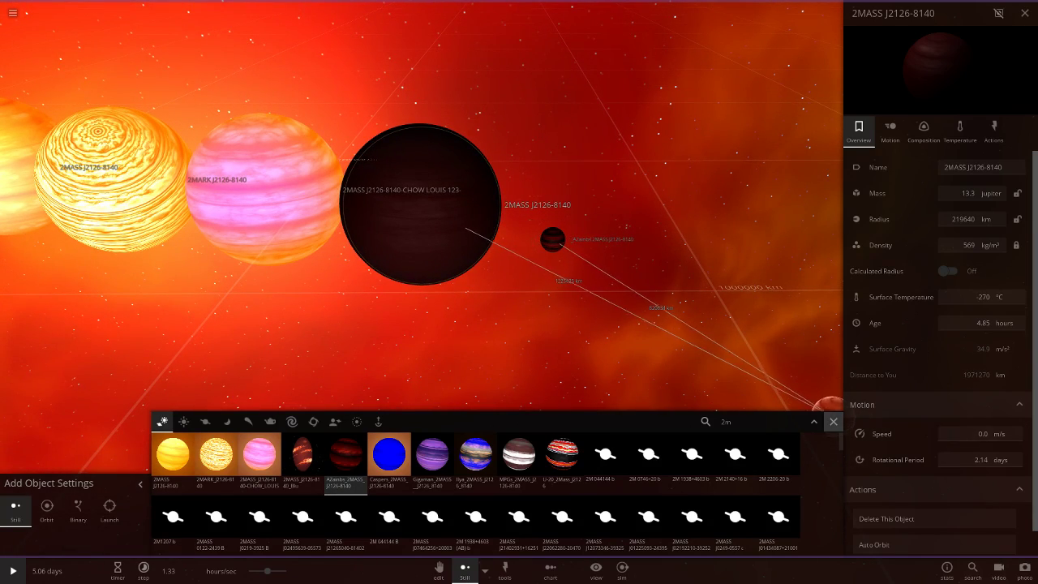
left_click(833, 421)
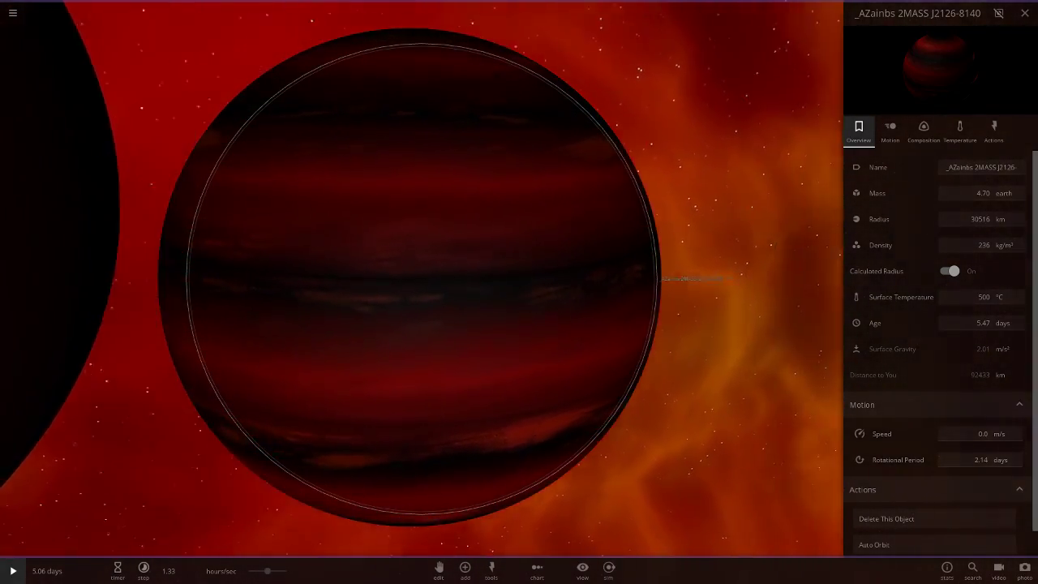
Try to switch the view lighting to Flash Light.
left_click(582, 571)
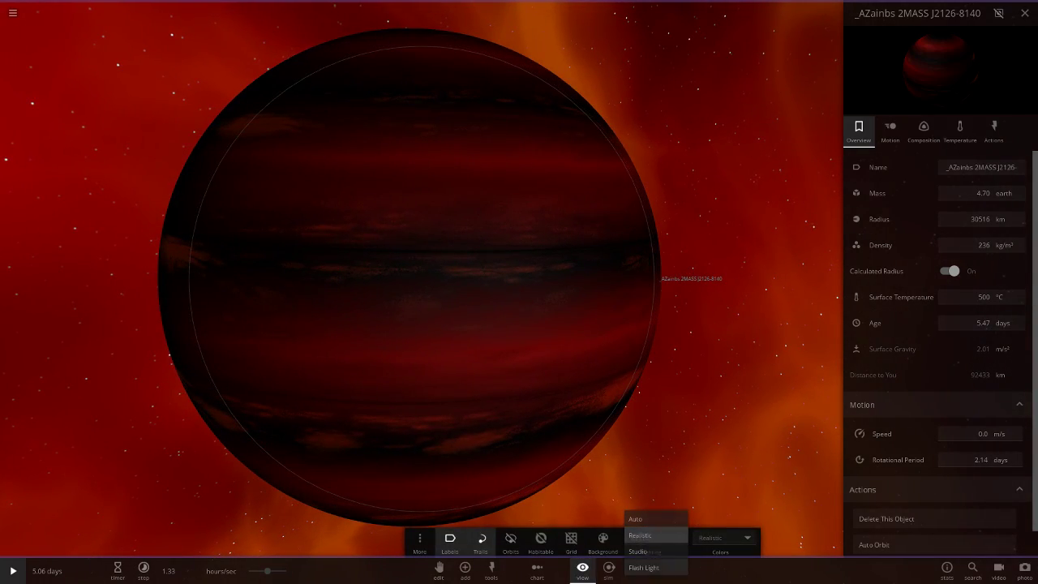
left_click(644, 568)
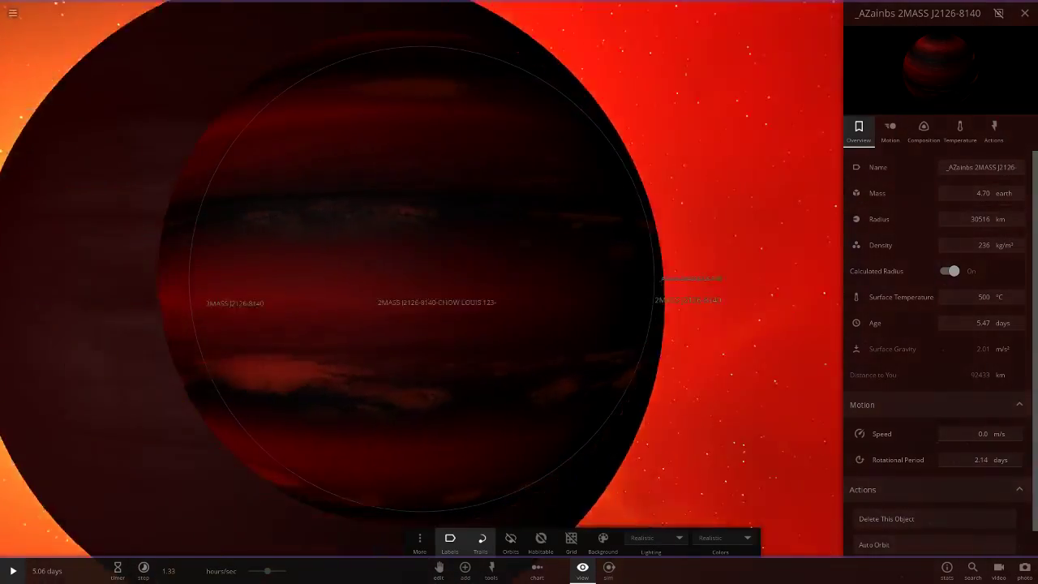
Try surface temperatures of 2000 °C and 1000 °C on the small dark red planet, and return it to 500 °C.
left_click(981, 296)
type("2000")
key("Return")
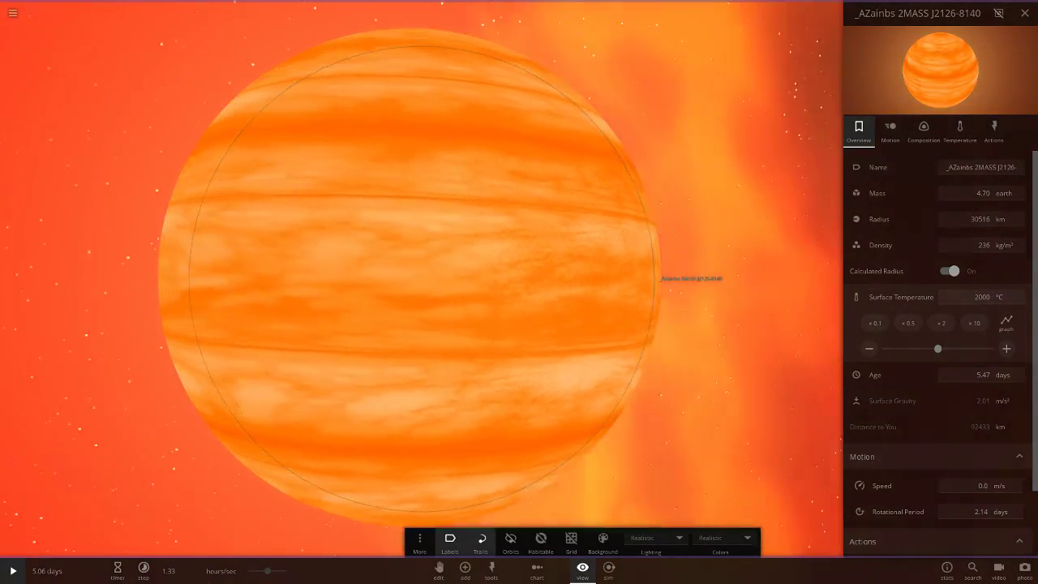
left_click(982, 297)
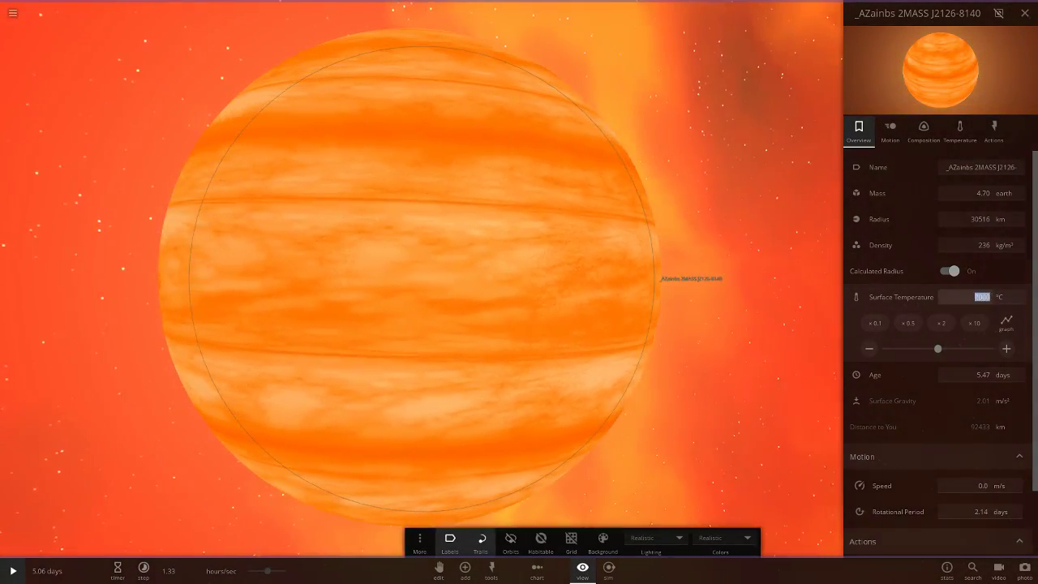
type("1000")
key("Return")
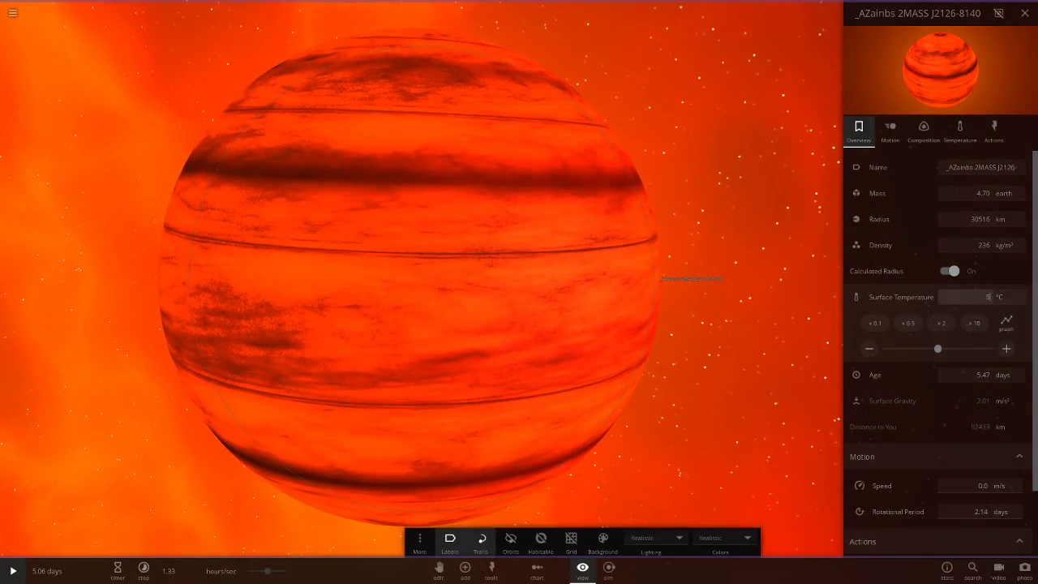
key("Return")
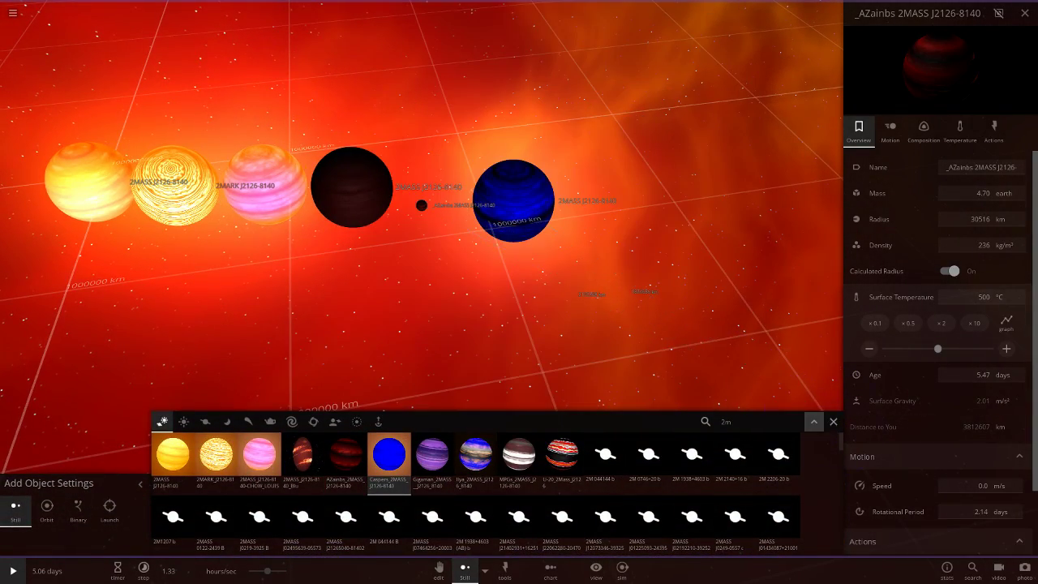
Examine the blue 2MASS J2126-8140 variant's surface and properties up close.
key("Escape")
double_click(512, 274)
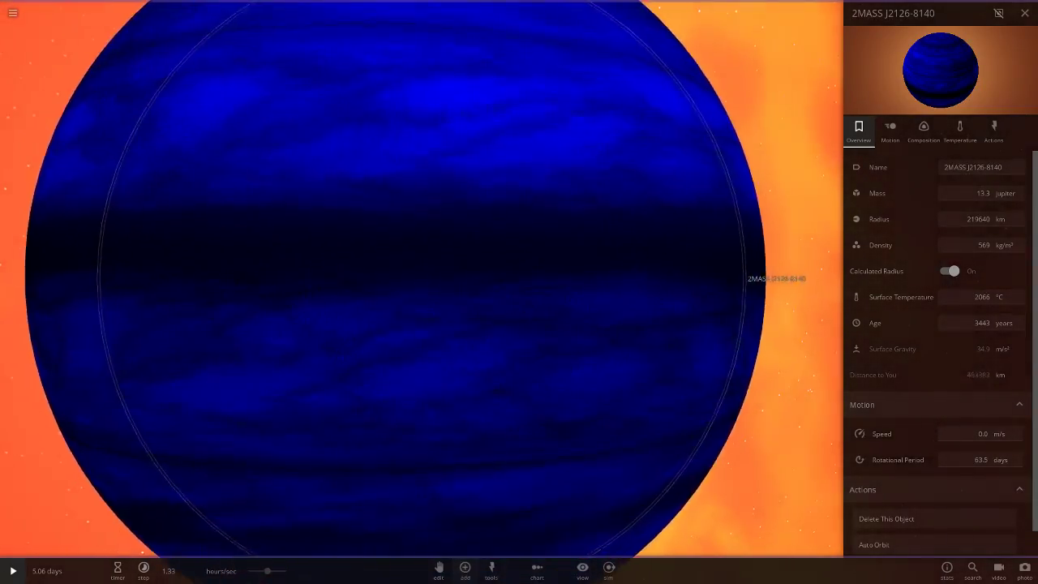
scroll(422, 279, "down", 5)
right_click_drag(512, 273, 129, 291)
Place the purple banded 2MASS J2126-8140 variant beside the blue planet and examine its cloud bands and properties up close.
left_click(465, 571)
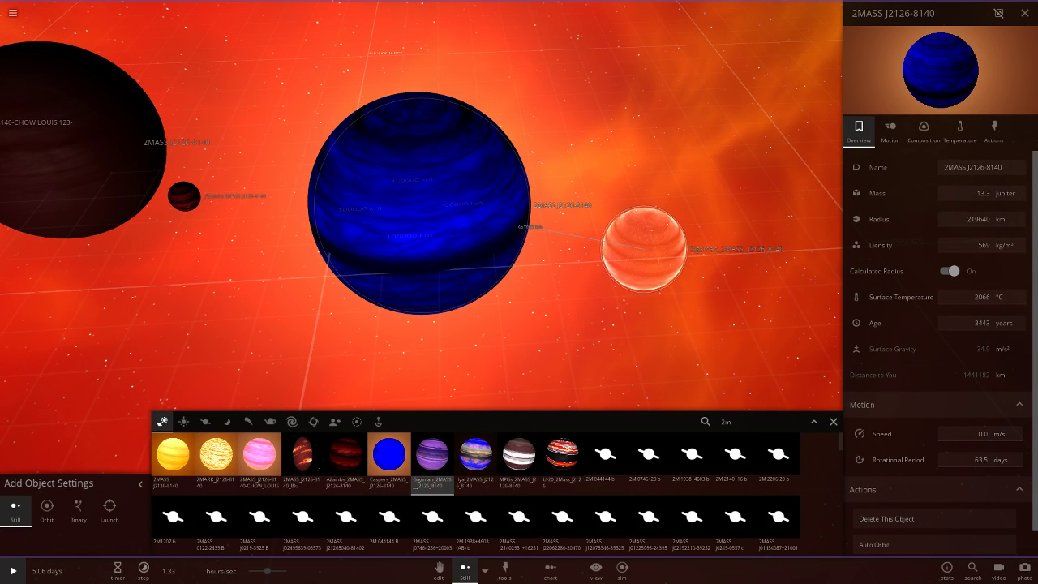
left_click(834, 422)
double_click(644, 330)
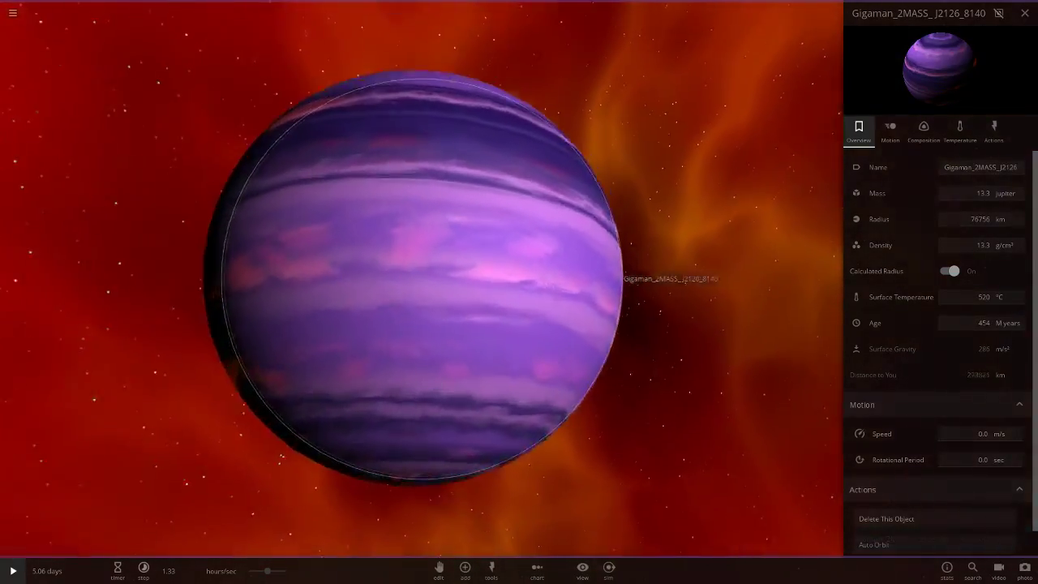
right_click_drag(502, 251, 324, 316)
scroll(415, 279, "down", 4)
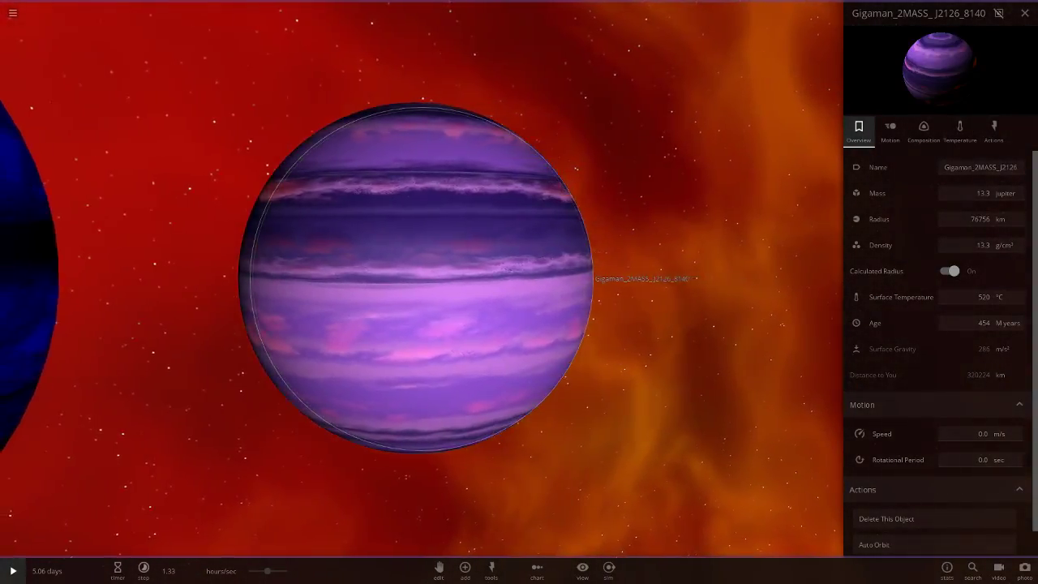
scroll(422, 278, "up", 5)
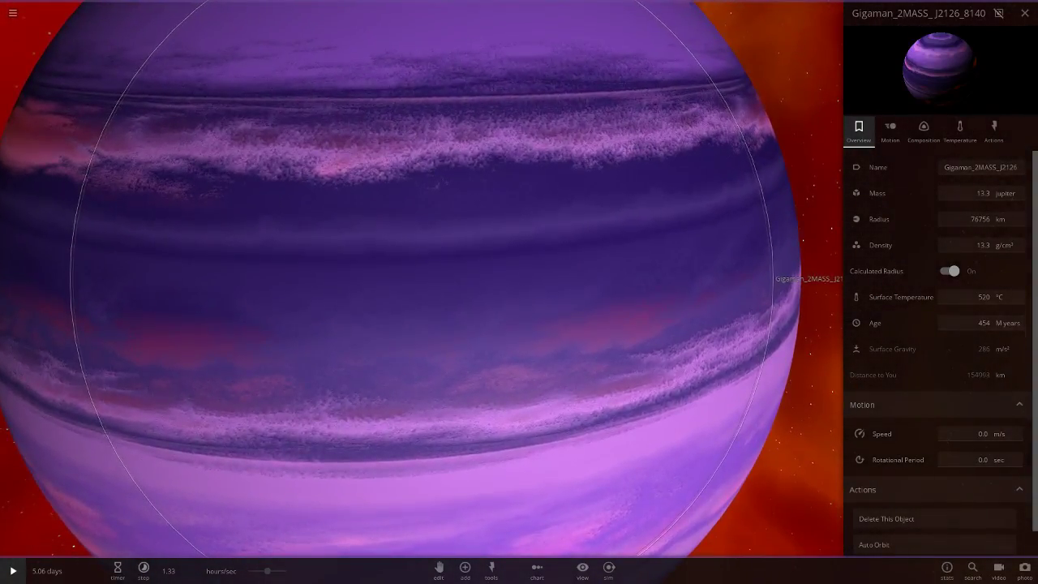
scroll(421, 278, "down", 5)
right_click_drag(422, 278, 483, 272)
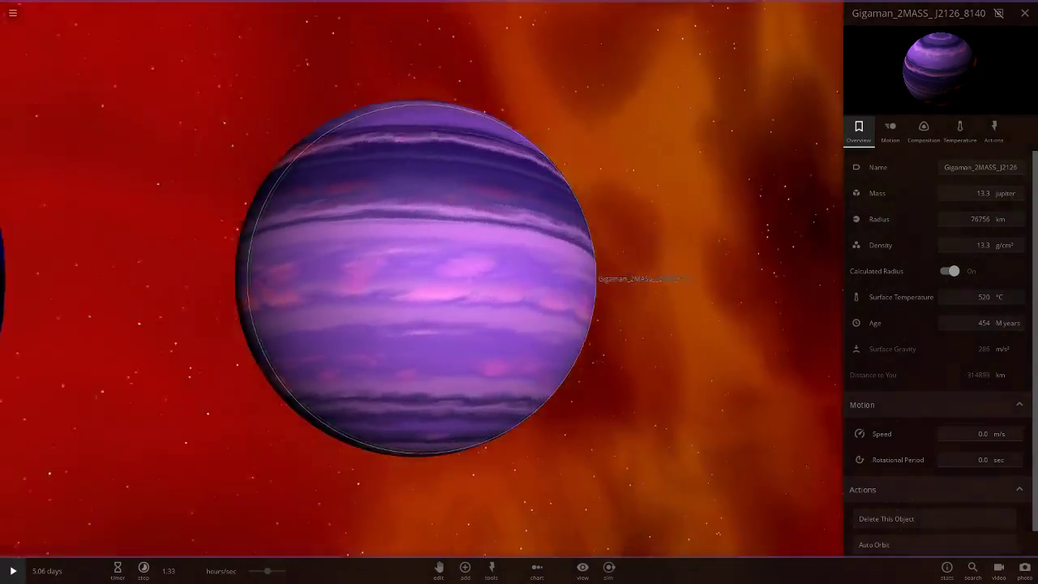
Place the large 2MASS variant listed beside the purple one next to the purple planet and inspect its surface and properties.
scroll(422, 279, "down", 10)
left_click(464, 571)
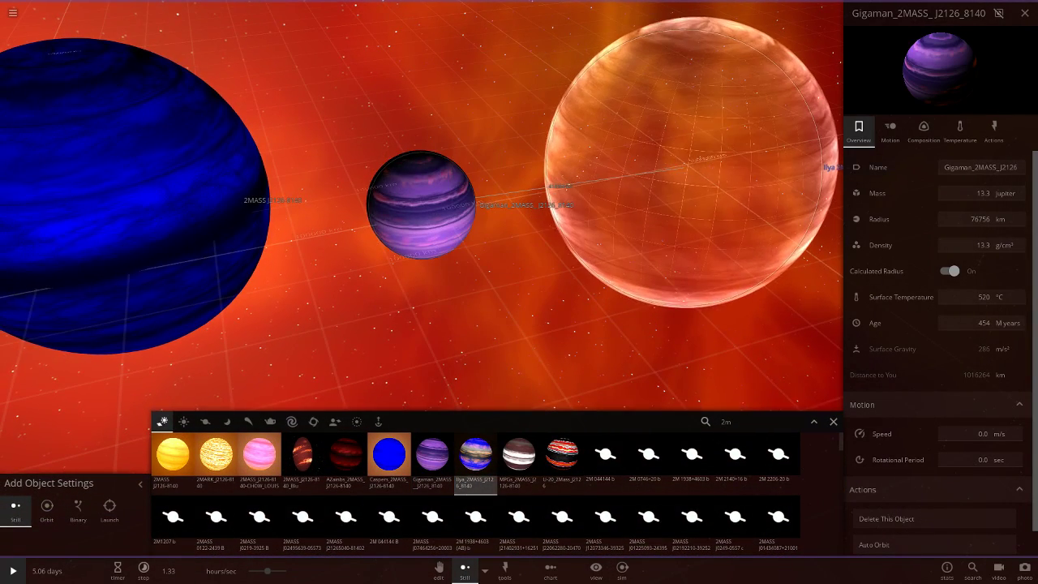
left_click(692, 164)
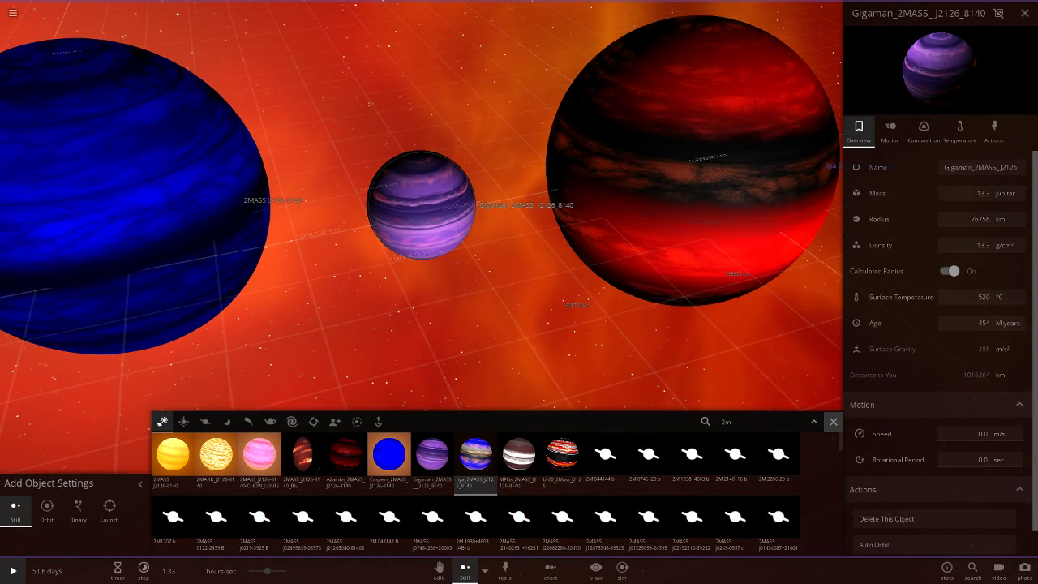
left_click(834, 422)
double_click(699, 209)
right_click_drag(699, 209, 560, 235)
scroll(559, 235, "down", 3)
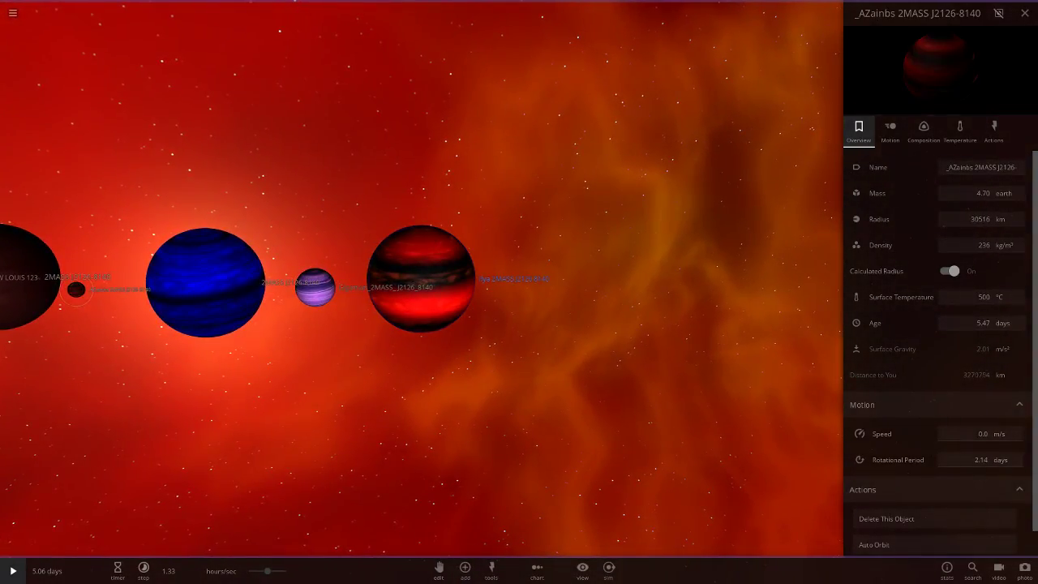
scroll(422, 279, "up", 5)
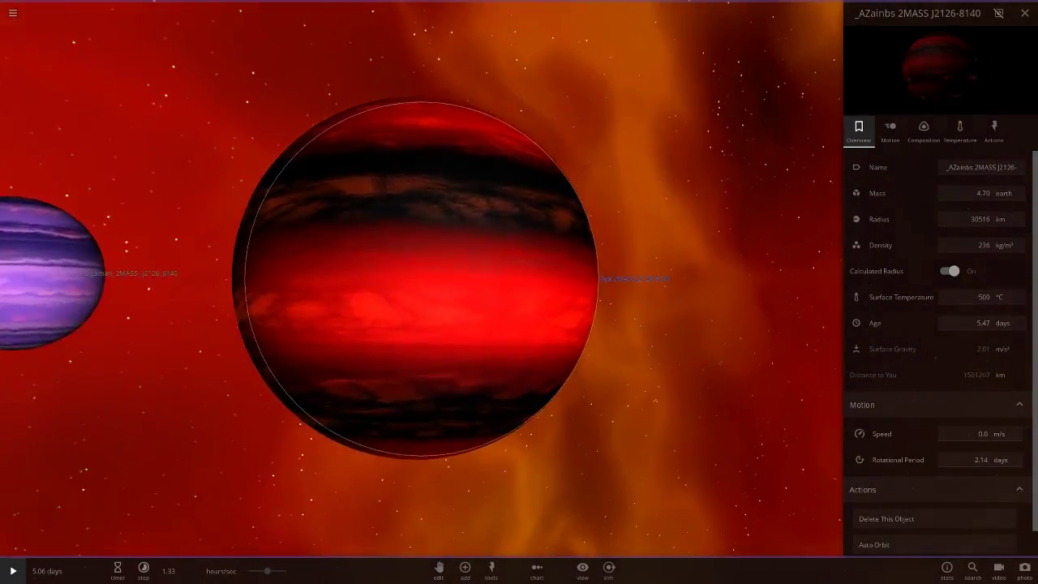
left_click(422, 279)
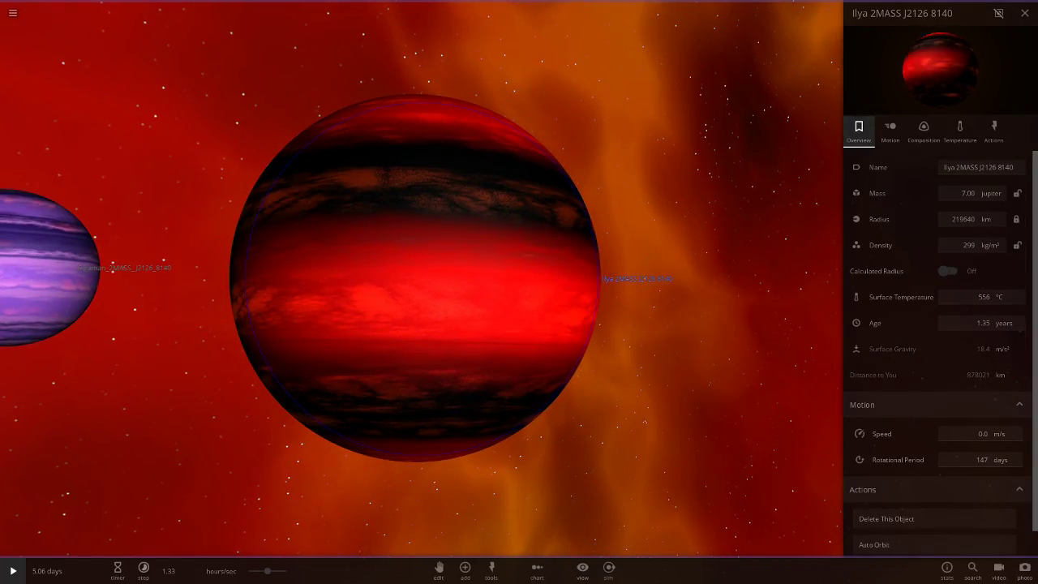
right_click_drag(422, 279, 673, 279)
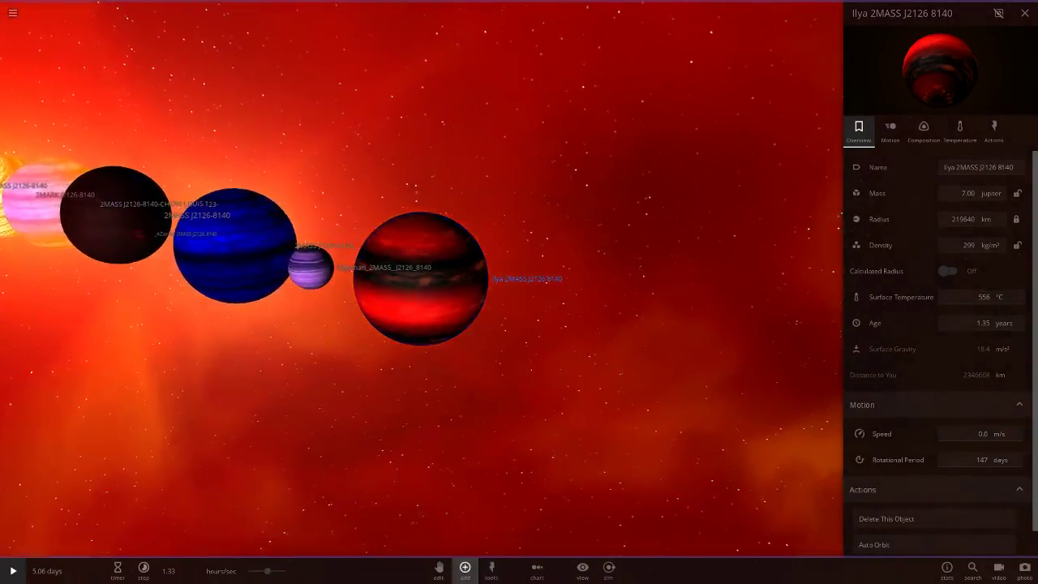
Place the grey-brown MPGs 2MASS J2126-8140 variant with white bands beside the red-and-black planet and examine it from several sides.
left_click(465, 570)
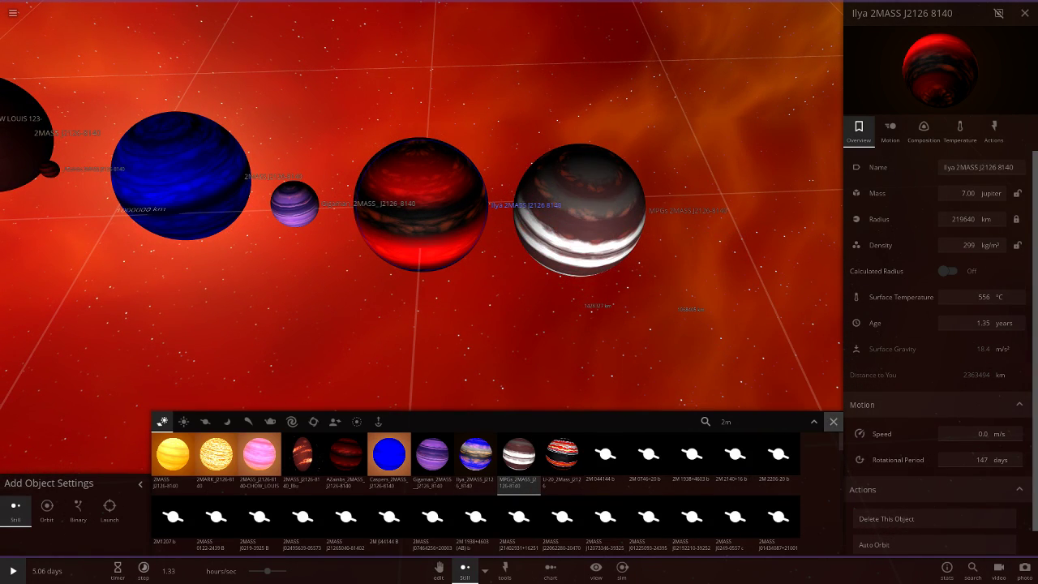
left_click(834, 421)
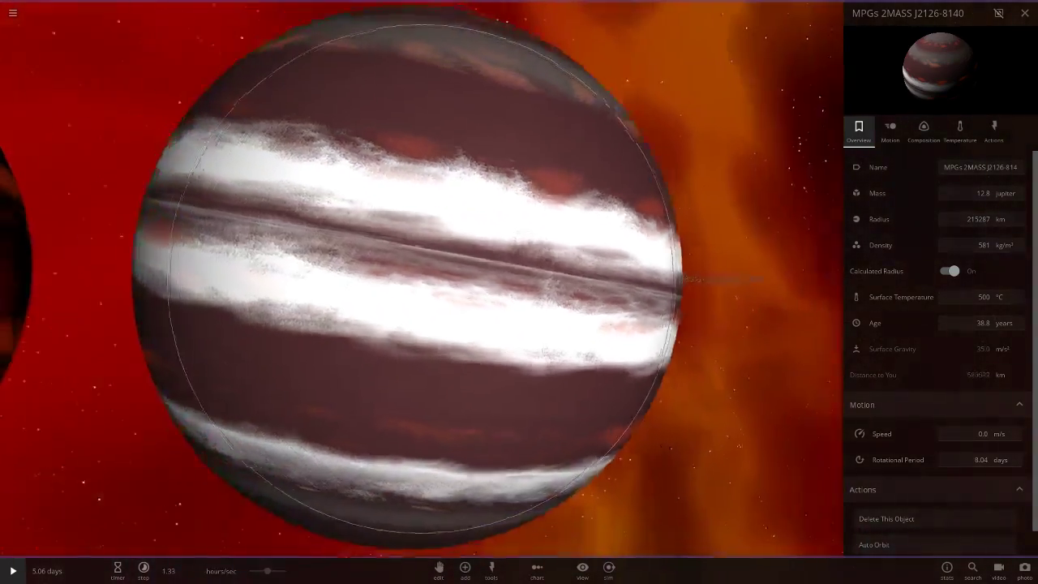
scroll(422, 279, "down", 1)
right_click_drag(422, 278, 495, 405)
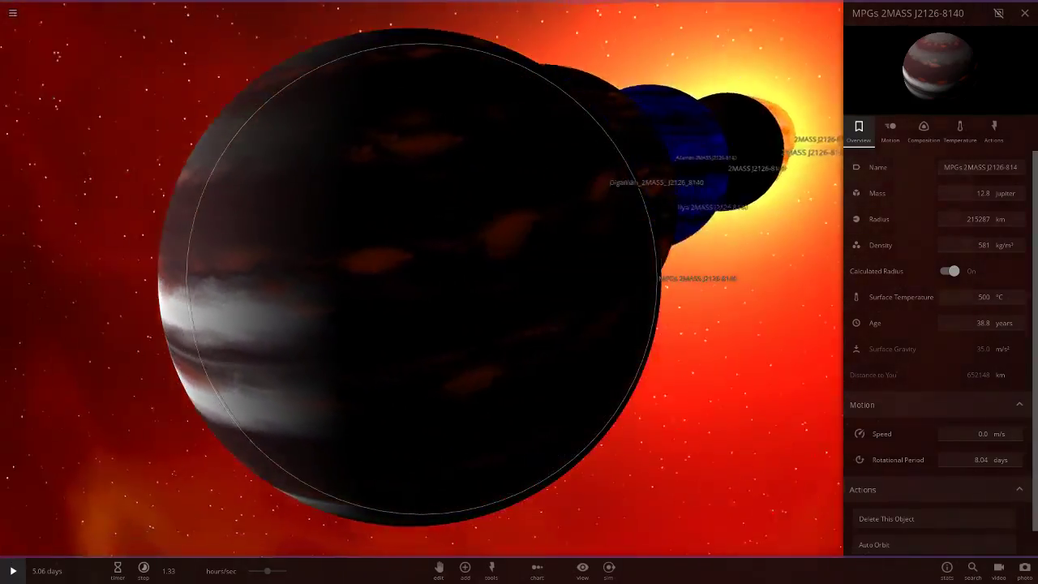
scroll(421, 278, "down", 5)
right_click_drag(421, 278, 551, 284)
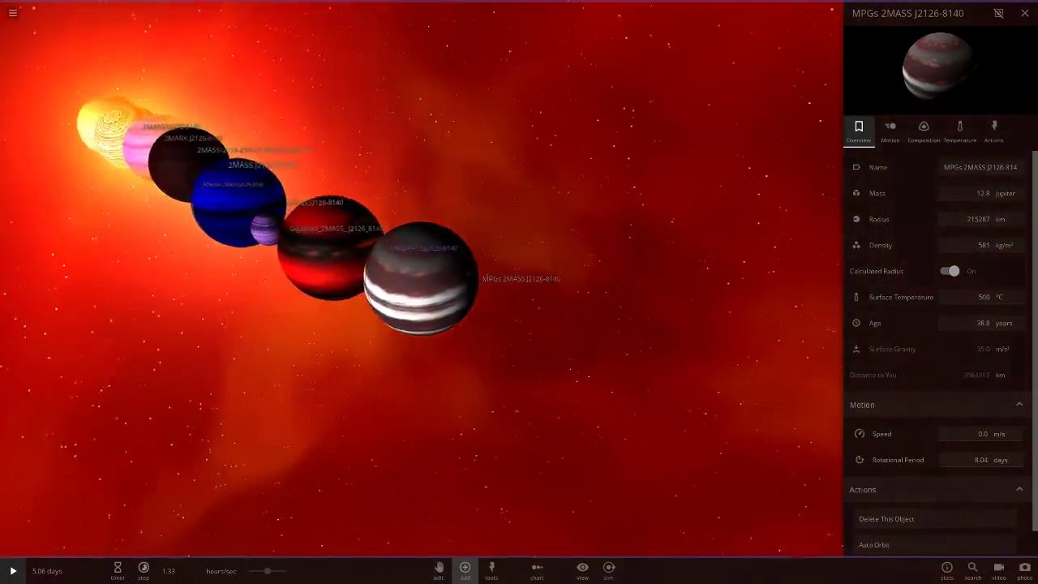
Place the multicoloured striped U-20 2Mass J2126 variant at the end of the row and examine its bands up close.
left_click(464, 571)
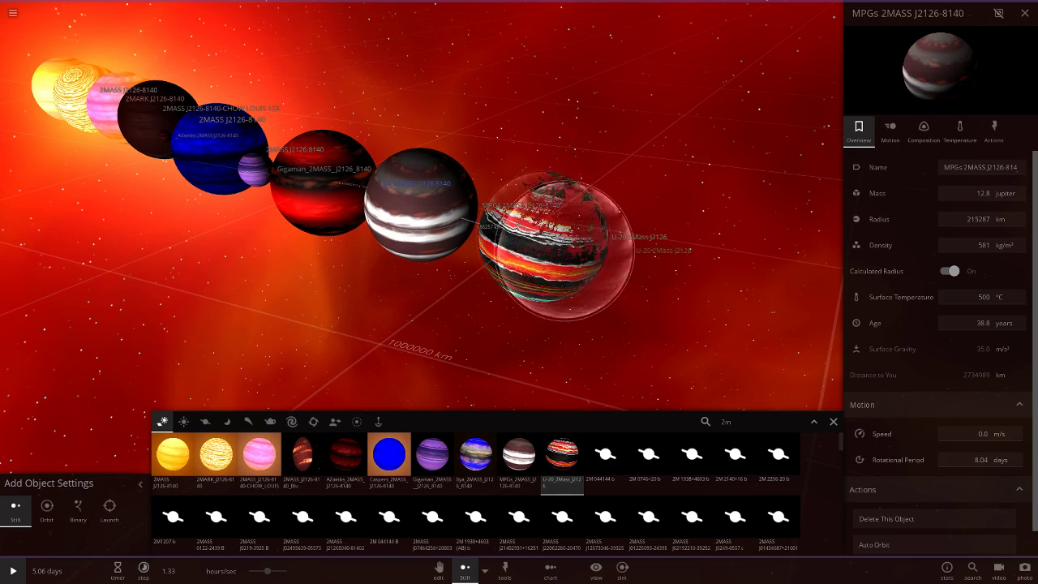
left_click(834, 422)
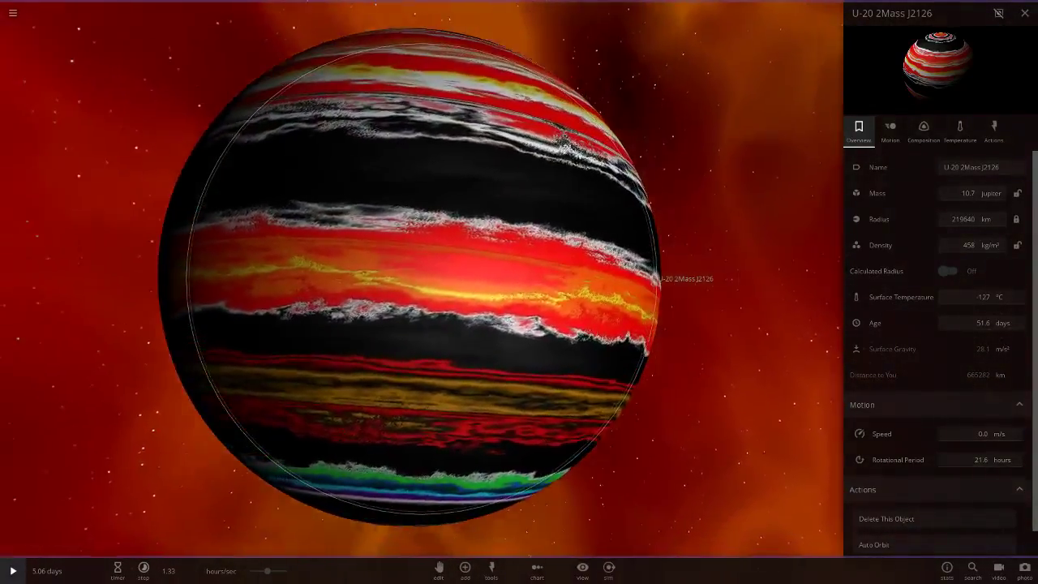
scroll(422, 278, "up", 4)
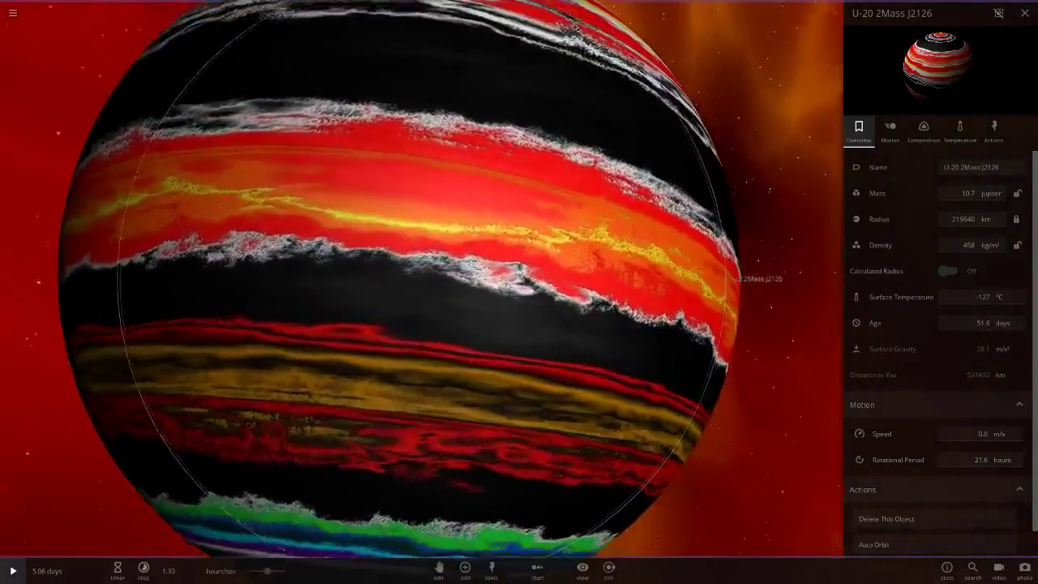
right_click_drag(421, 325, 454, 178)
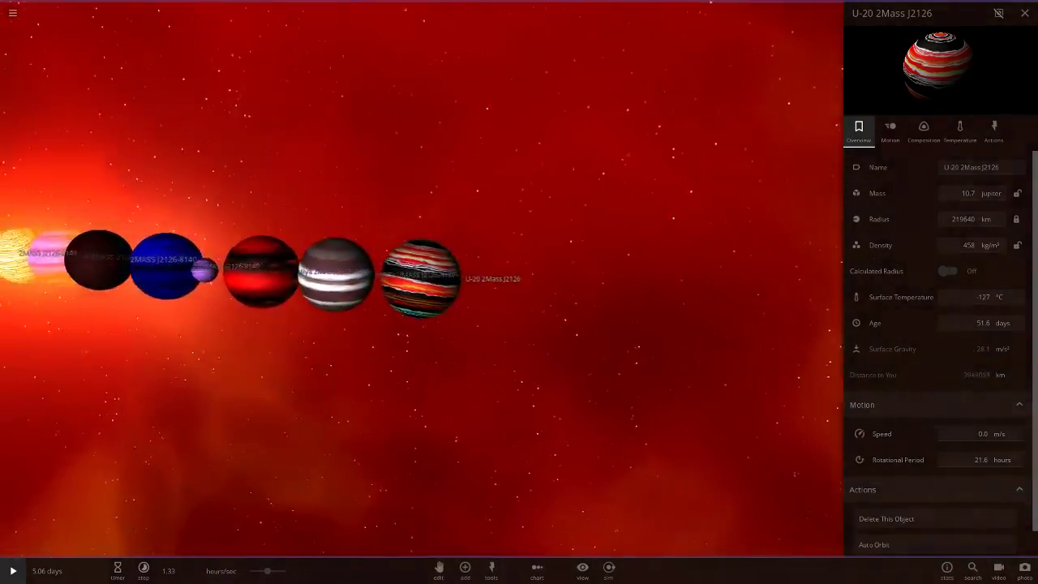
Arrange all the planets side by side with the 1D Radius chart.
right_click_drag(519, 324, 438, 365)
left_click(537, 571)
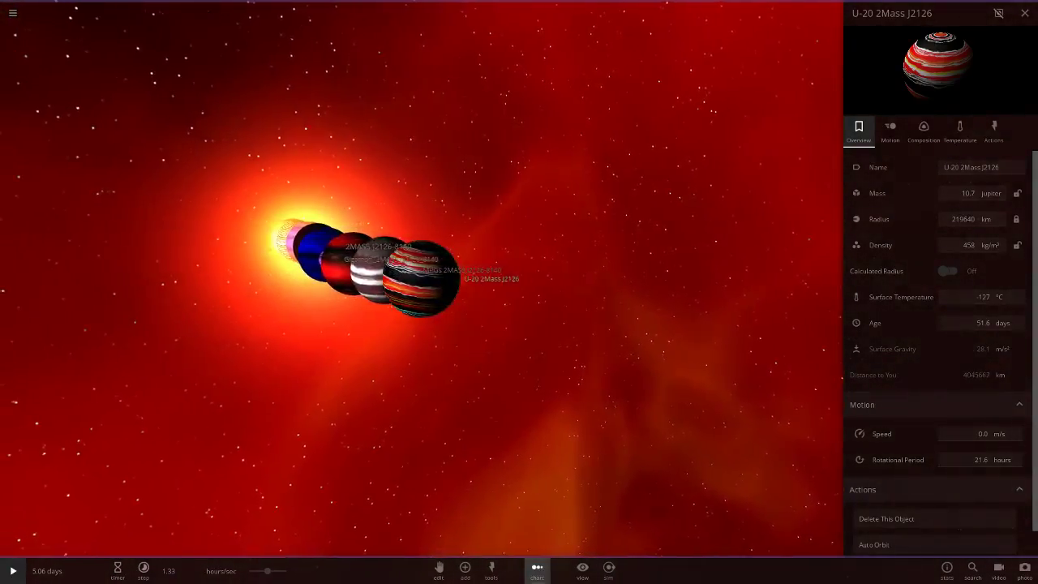
left_click(64, 526)
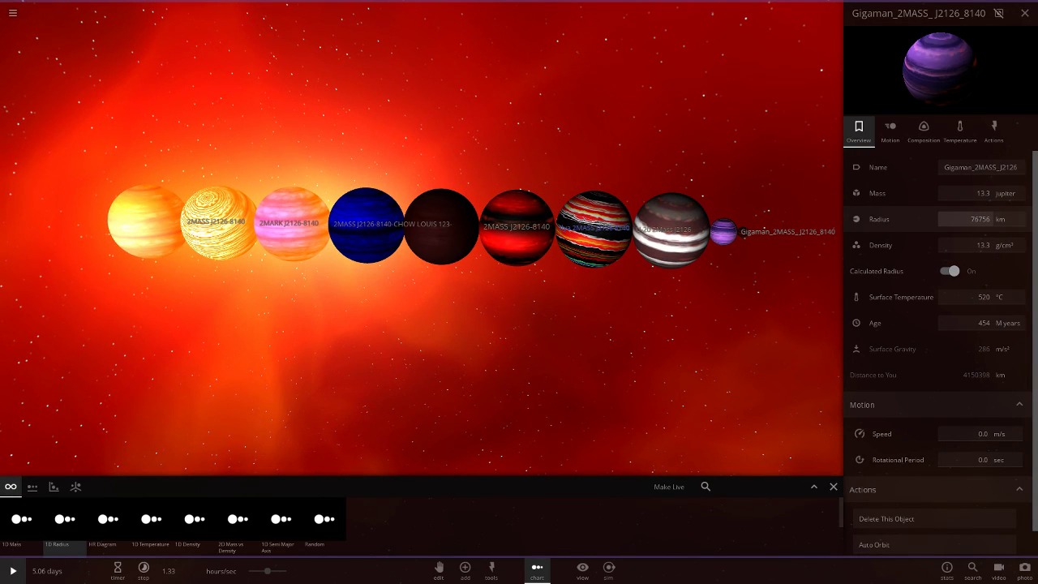
Try a radius of 216756 km on the small purple variant, and replace the enlarged planet with a fresh copy.
left_click(979, 219)
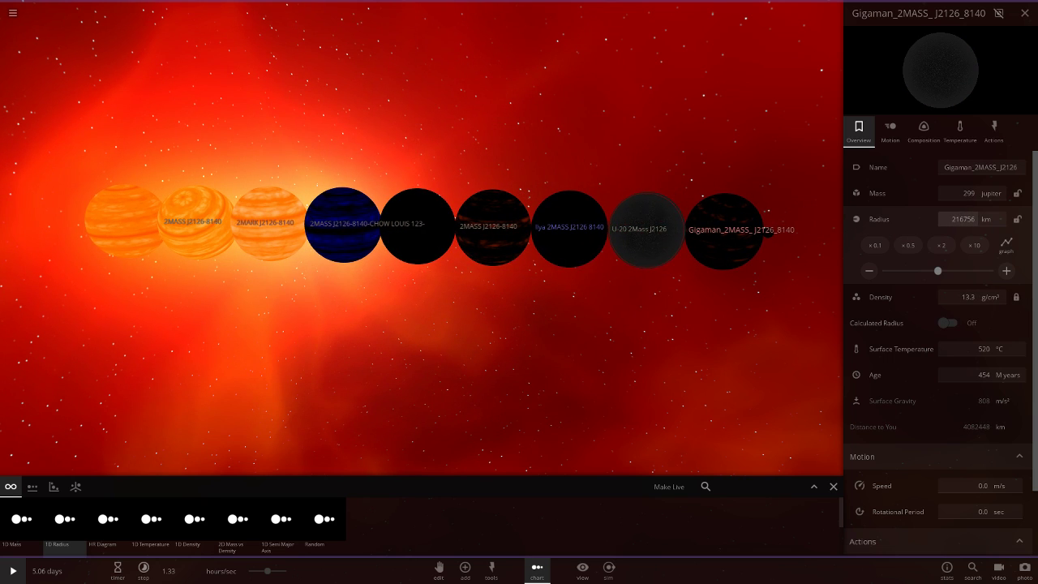
left_click(465, 571)
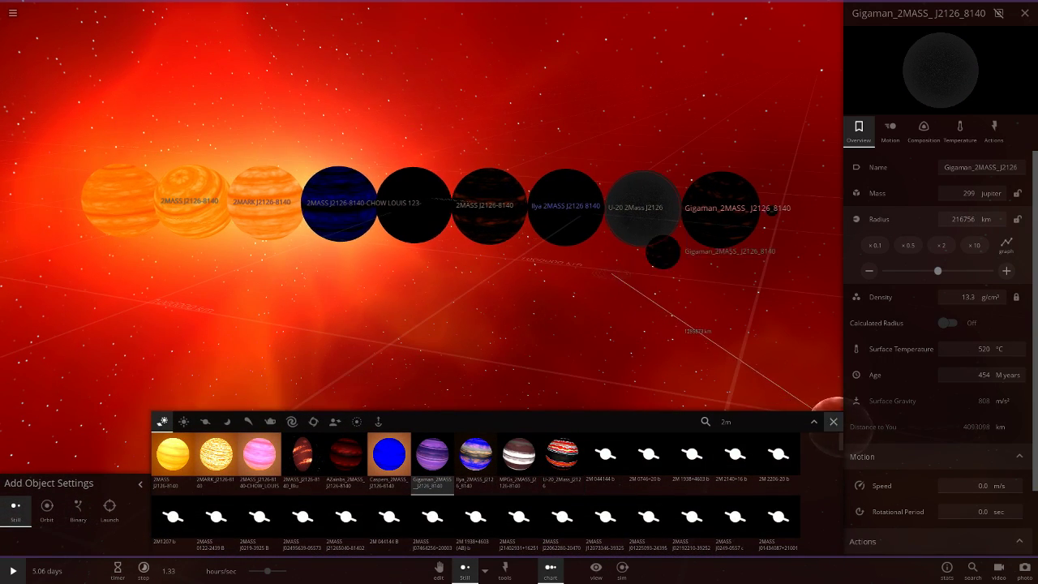
left_click(771, 212)
key("Escape")
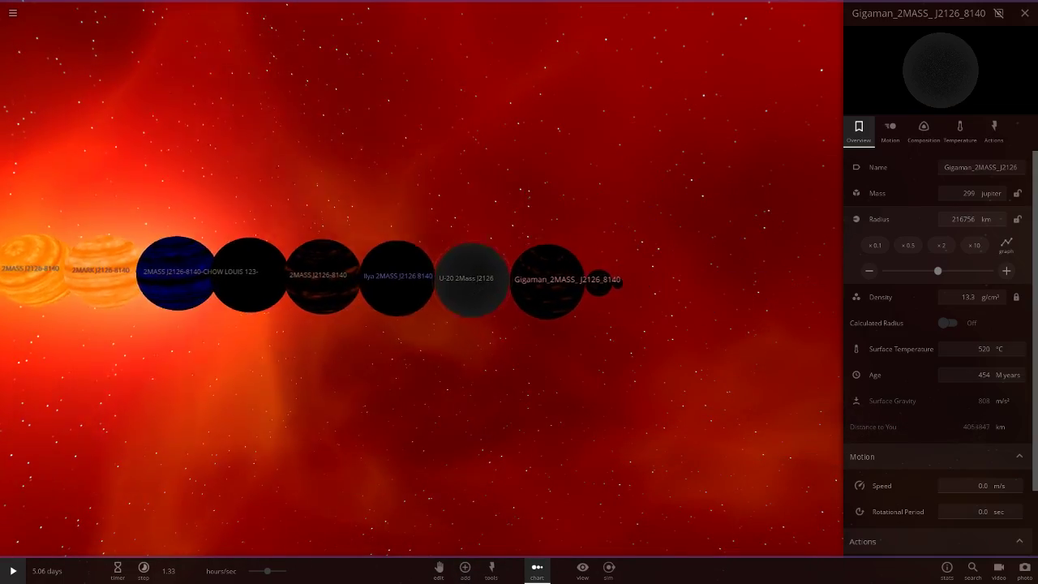
key("Delete")
View the whole radius-ordered lineup from both sides, centred on the blue variant.
right_click_drag(519, 292, 811, 291)
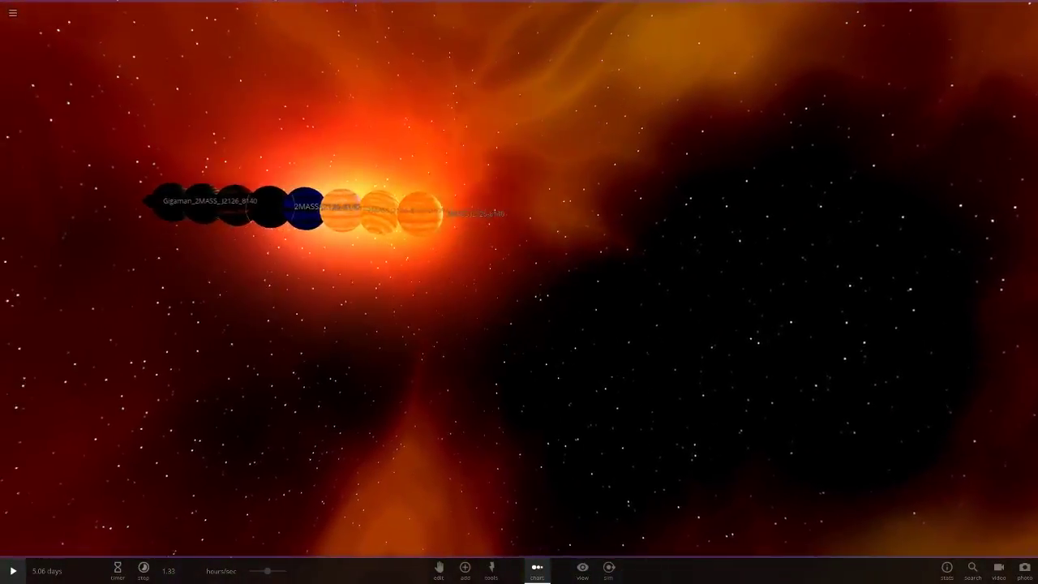
double_click(313, 209)
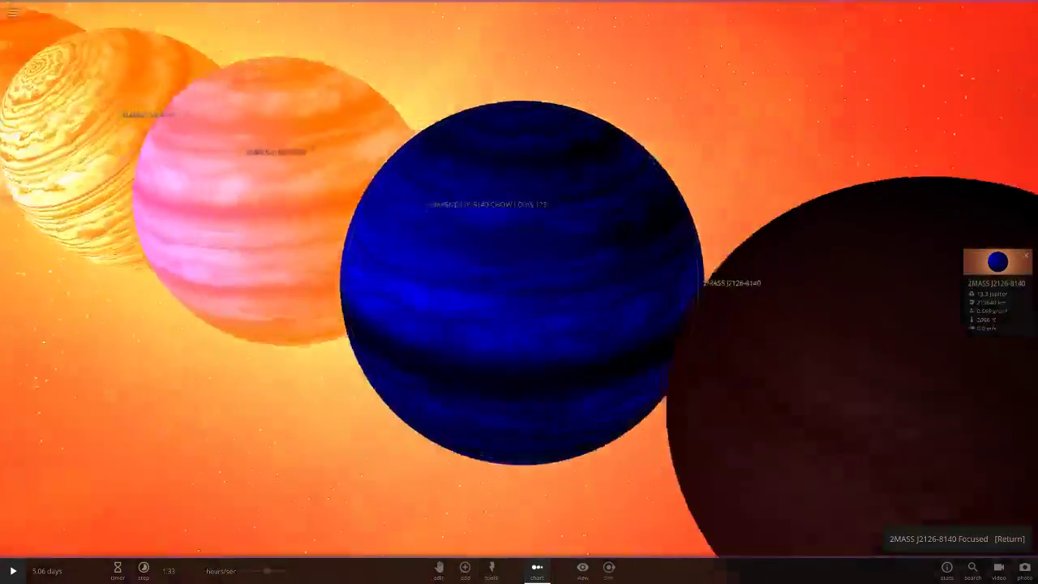
scroll(519, 278, "down", 8)
scroll(519, 279, "down", 2)
right_click_drag(519, 278, 559, 294)
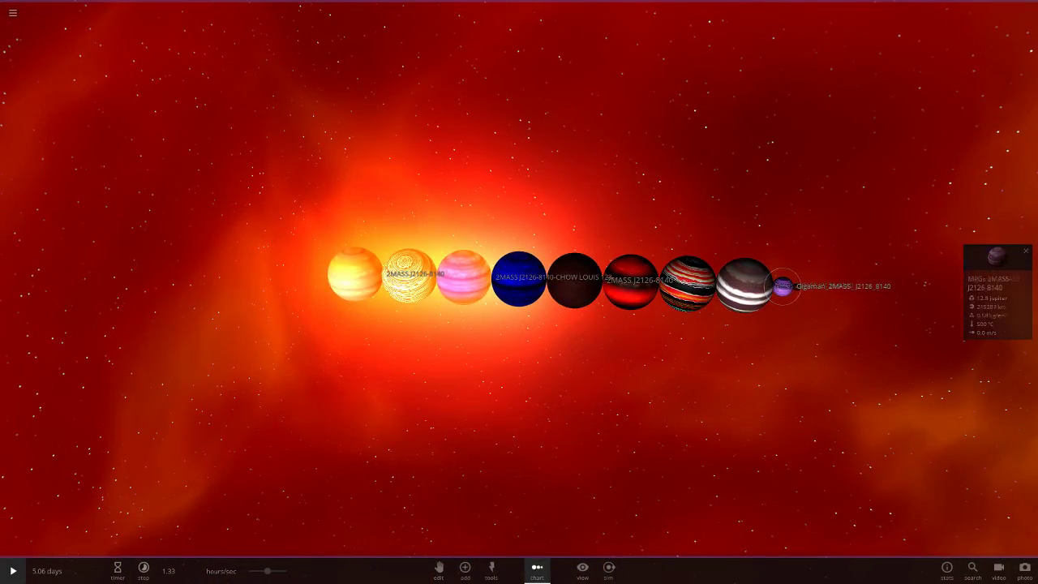
Try a radius of 206756 km on the purple variant, and swap the enlarged planet for a fresh copy.
left_click(996, 258)
left_click(970, 219)
left_click(970, 219)
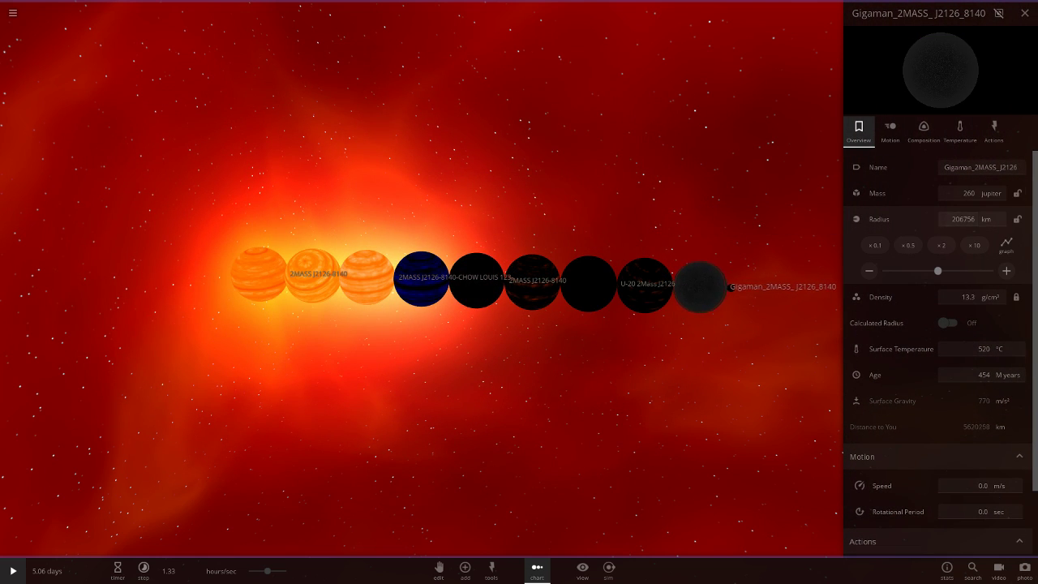
scroll(519, 279, "up", 5)
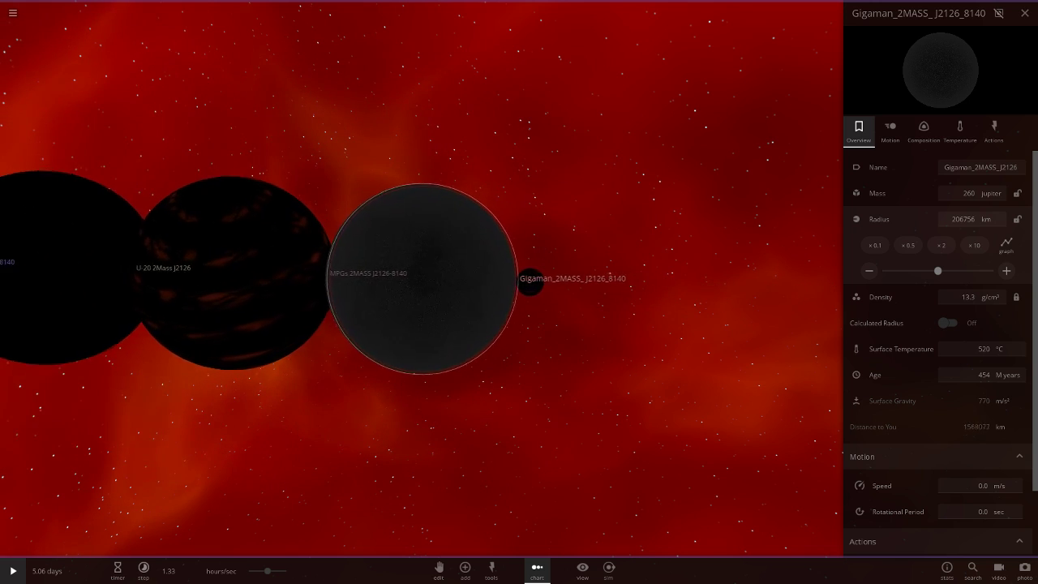
left_click(465, 571)
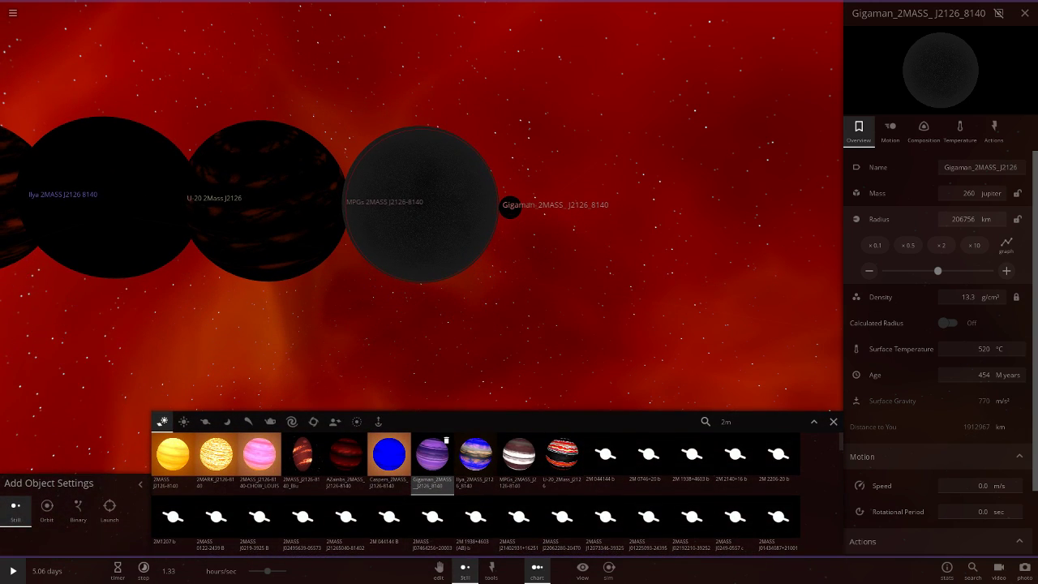
left_click(834, 422)
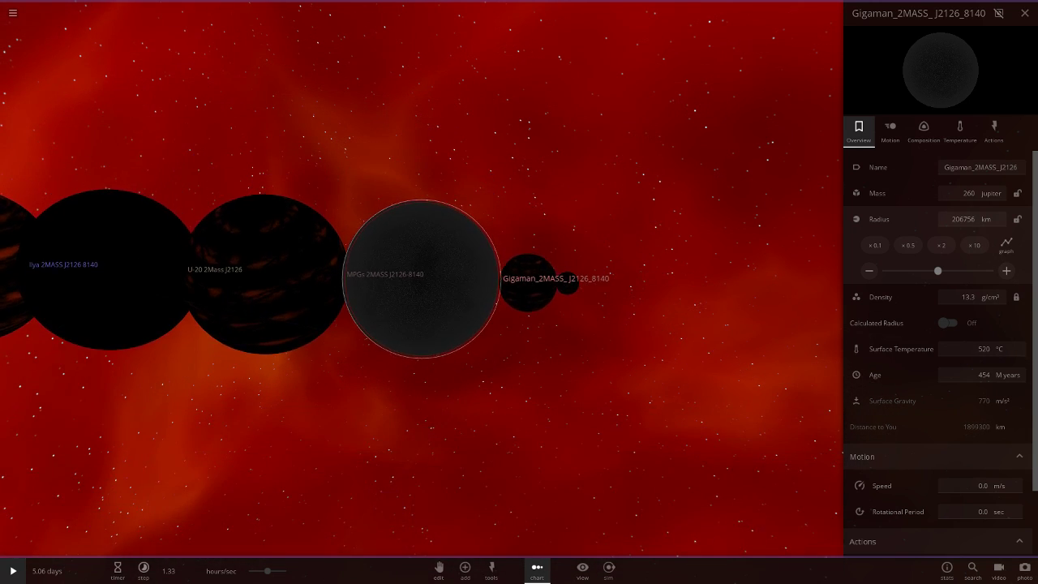
key("Delete")
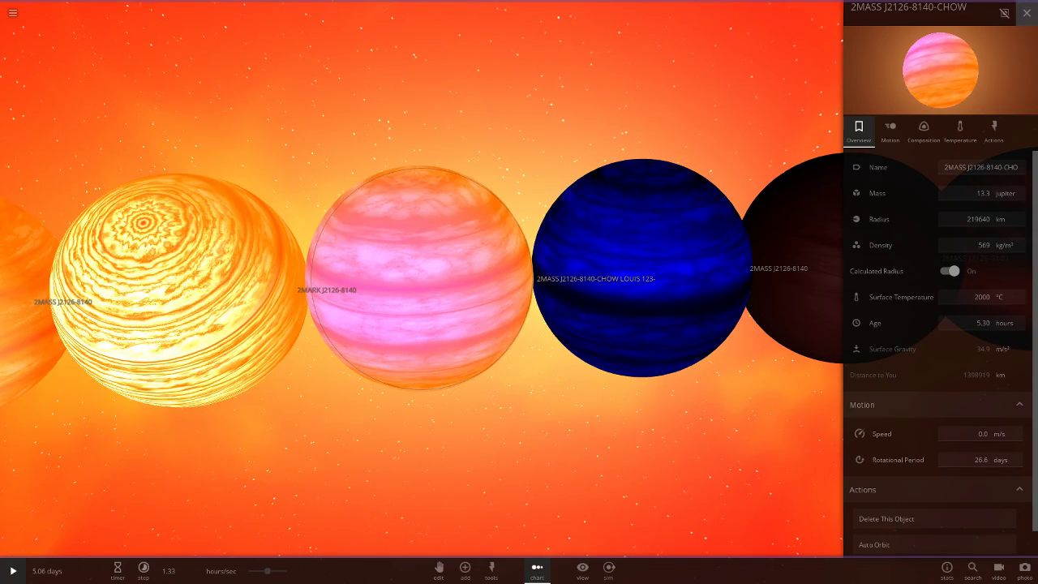
Compare the yellow, pink and blue variants in the lineup up close from different angles.
left_click(1027, 13)
right_click_drag(649, 267, 730, 284)
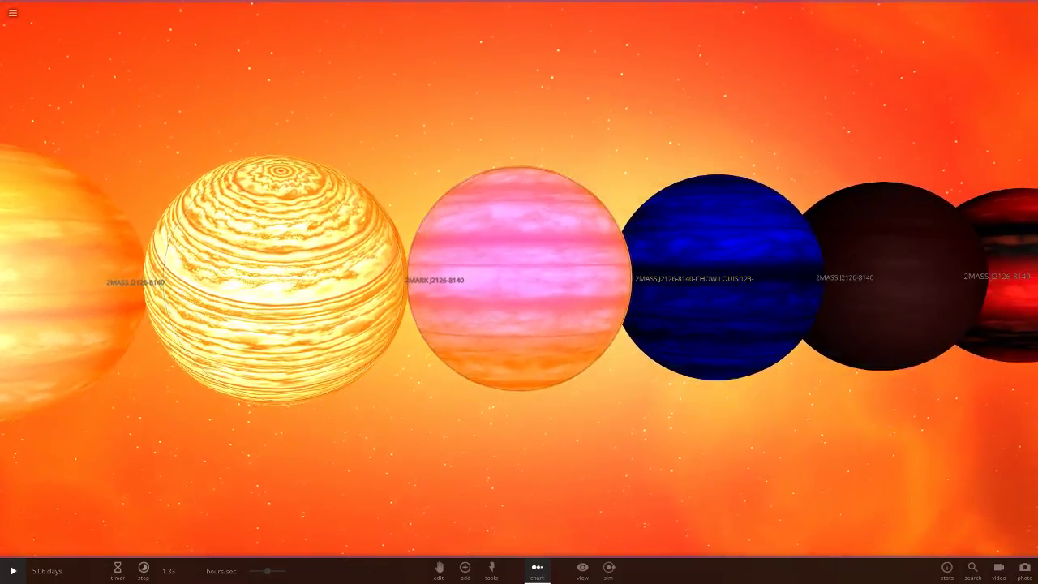
left_click(275, 279)
right_click_drag(275, 280, 292, 243)
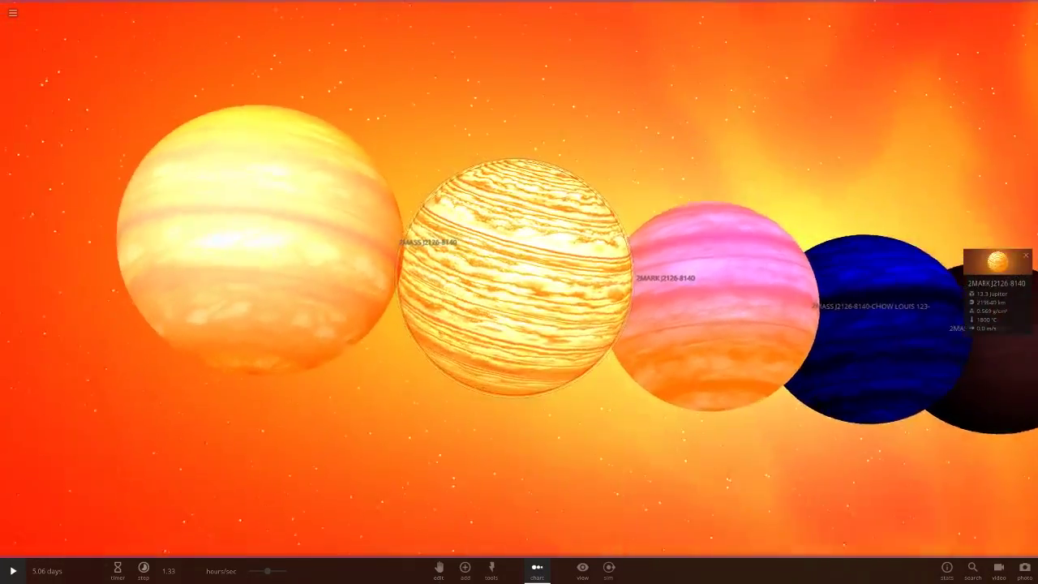
scroll(519, 278, "up", 3)
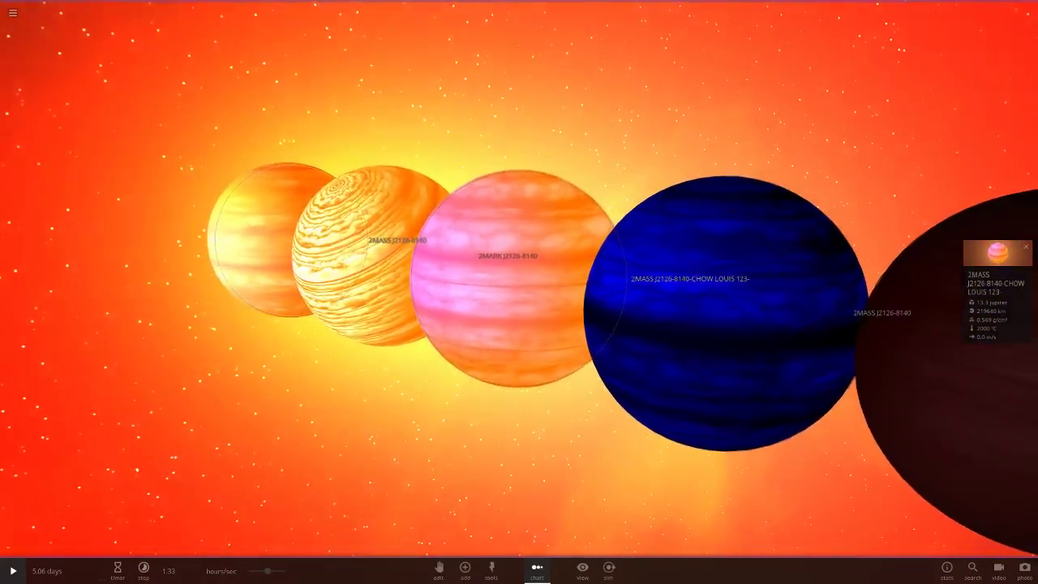
View the dark brown, black-red and multicoloured striped variants in the lineup up close.
left_click(272, 241)
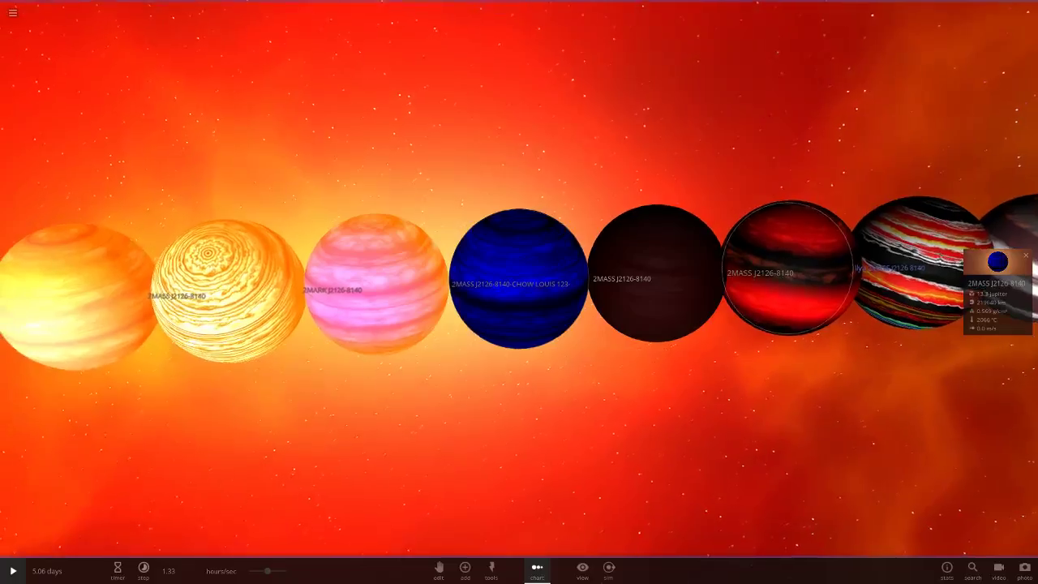
double_click(787, 268)
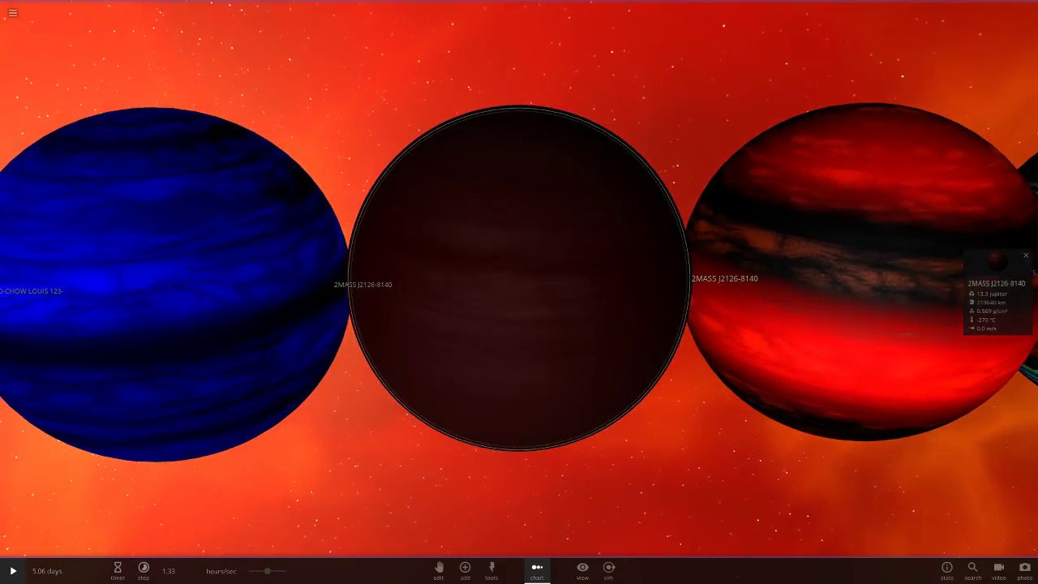
scroll(519, 278, "down", 5)
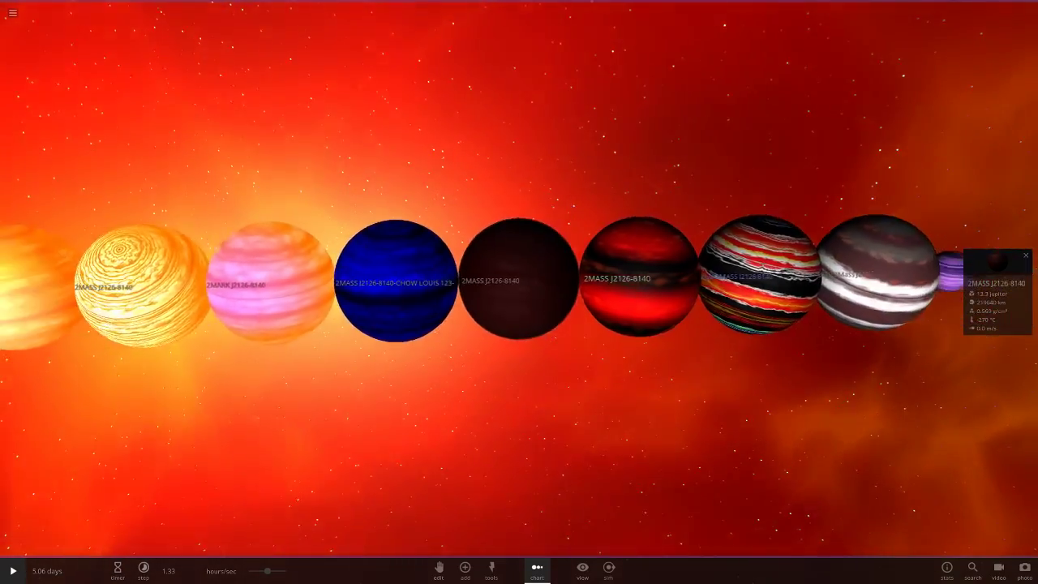
double_click(742, 275)
scroll(741, 275, "up", 6)
right_click_drag(741, 275, 730, 430)
scroll(736, 381, "down", 4)
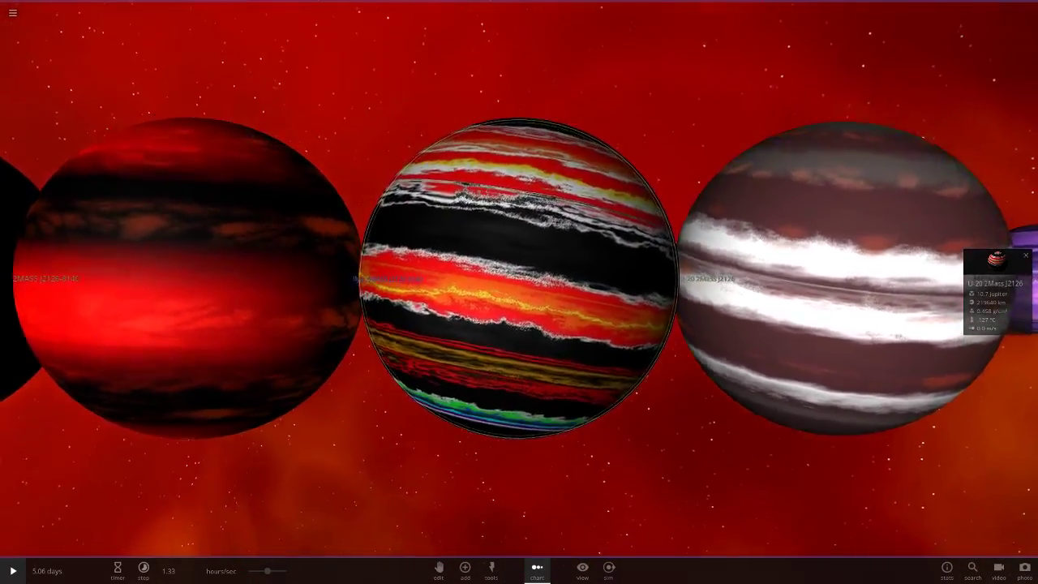
Centre on the brown-and-white banded variant, open its full properties, and view its surface from different angles.
double_click(844, 278)
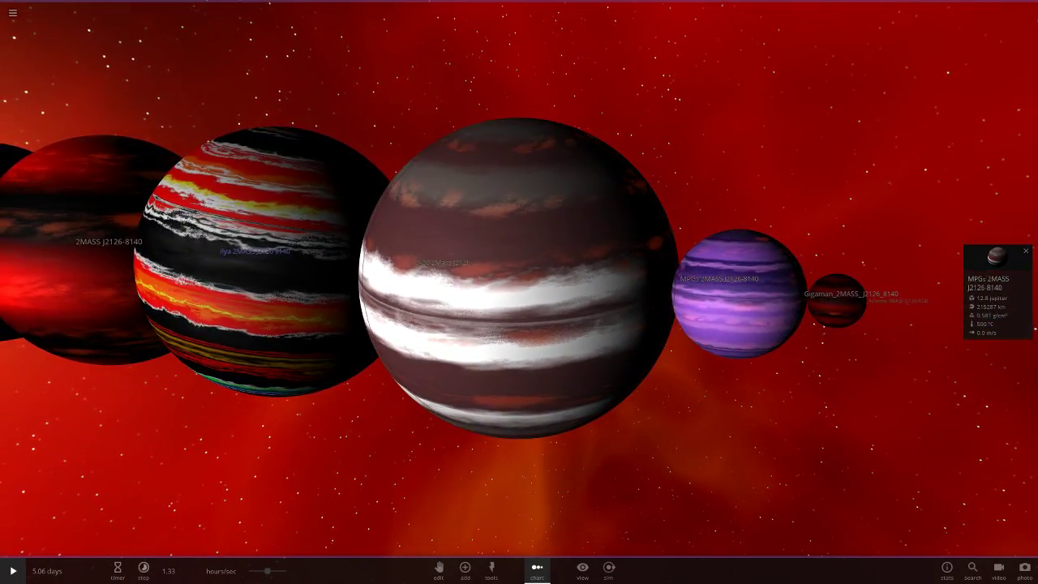
left_click(997, 284)
right_click_drag(422, 278, 608, 288)
scroll(519, 281, "up", 5)
scroll(422, 278, "down", 4)
right_click_drag(422, 279, 361, 321)
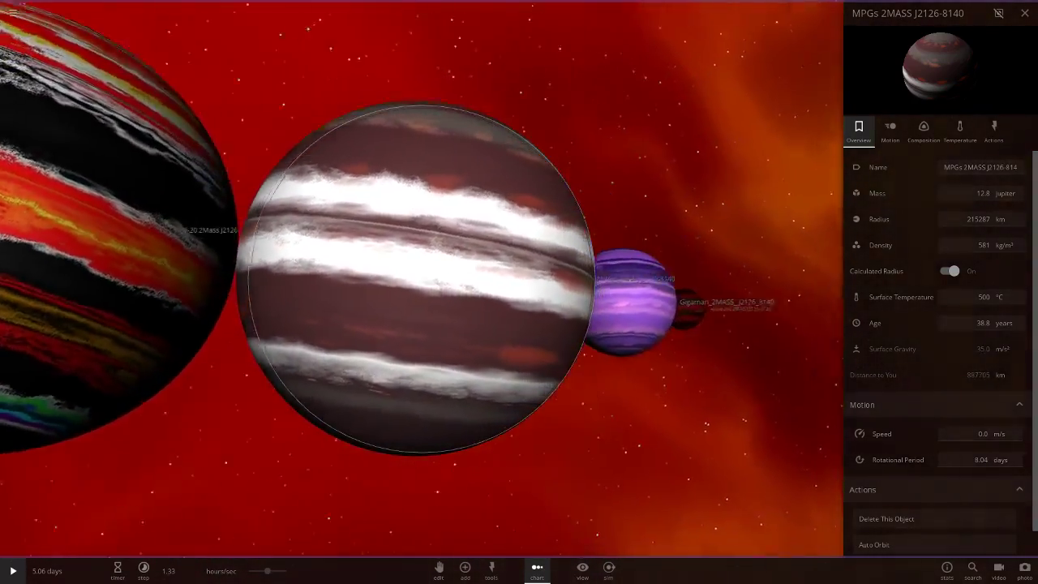
Examine the small purple variant, the smallest dark red variant and the black-red variant with their properties.
scroll(422, 278, "down", 4)
double_click(570, 280)
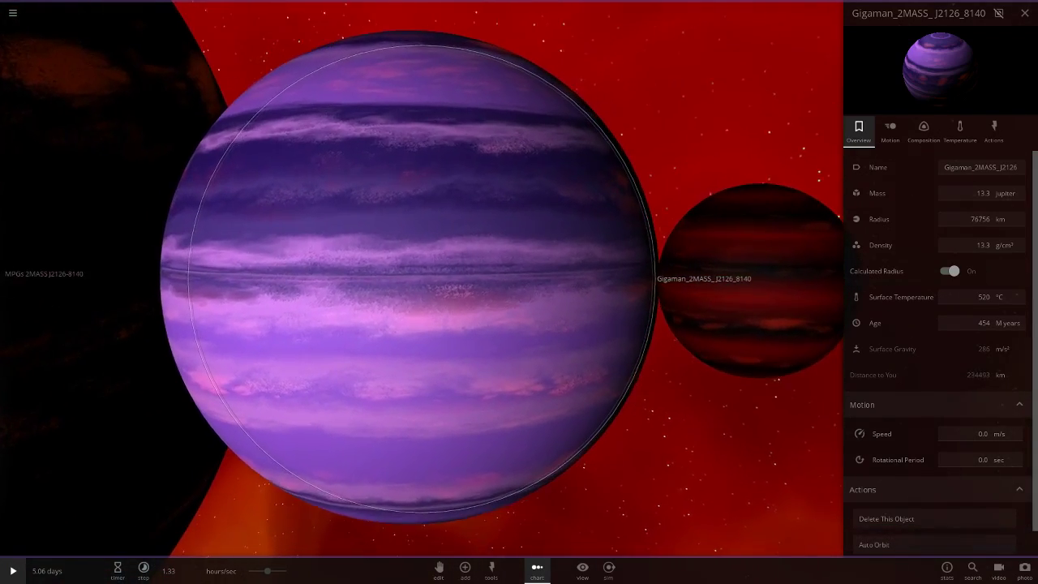
scroll(422, 278, "down", 5)
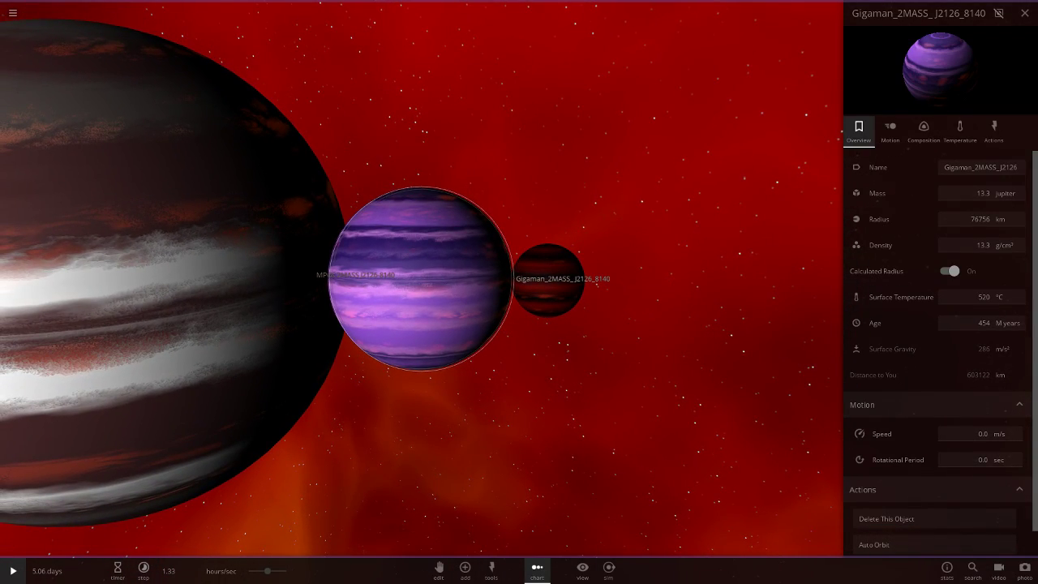
double_click(549, 280)
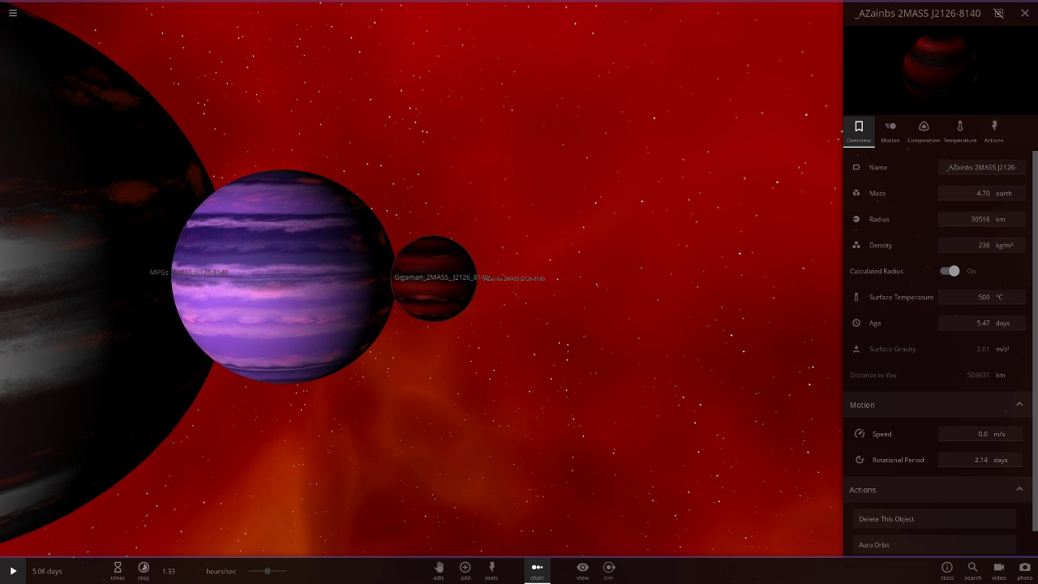
scroll(421, 279, "down", 5)
scroll(422, 278, "down", 5)
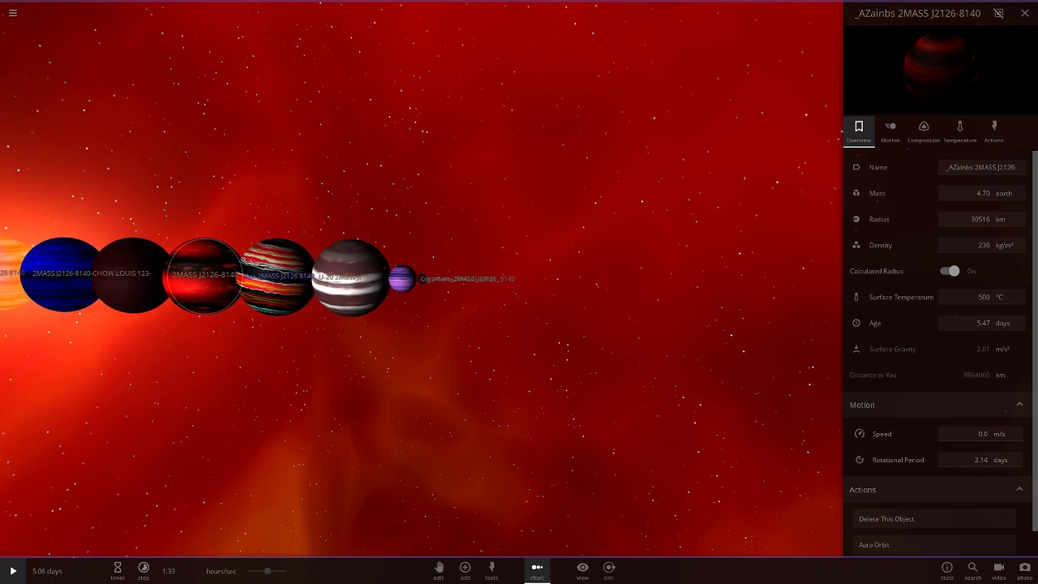
left_click(205, 276)
scroll(422, 279, "up", 10)
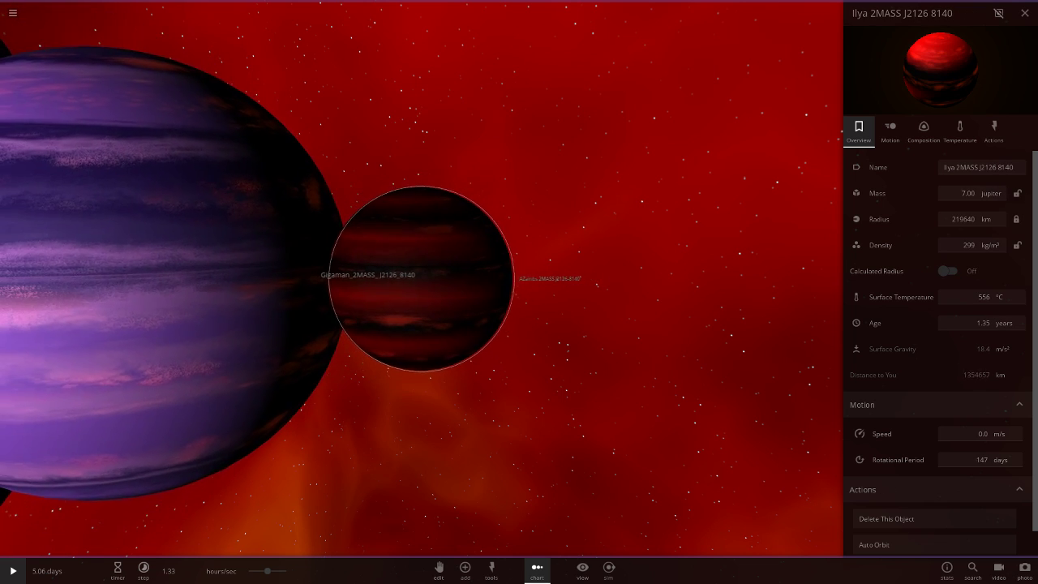
left_click(421, 278)
scroll(422, 278, "down", 5)
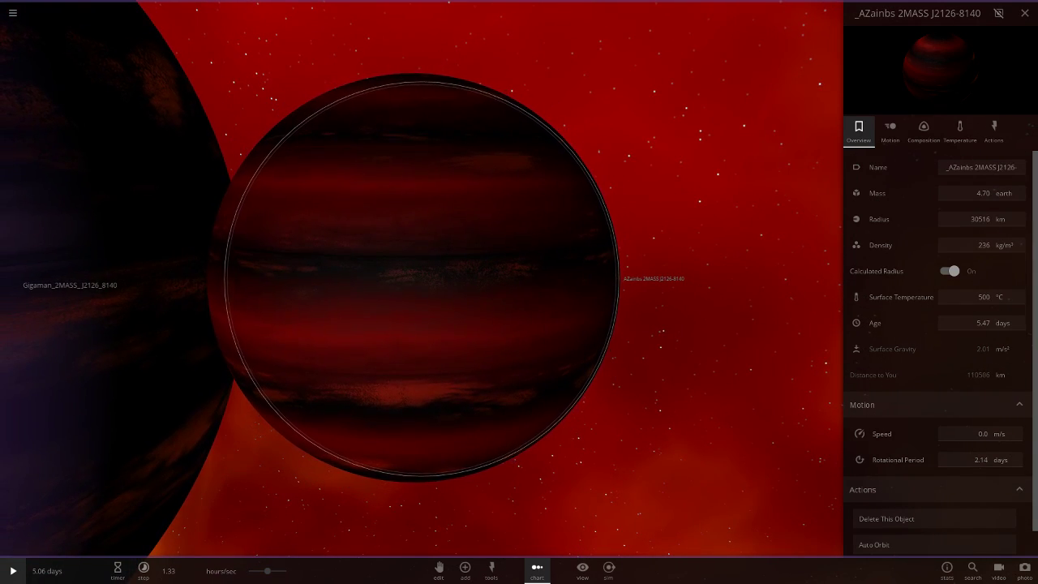
Try a higher surface temperature on the smallest dark red variant, and set it back to 500 °C.
left_click(981, 297)
type("41")
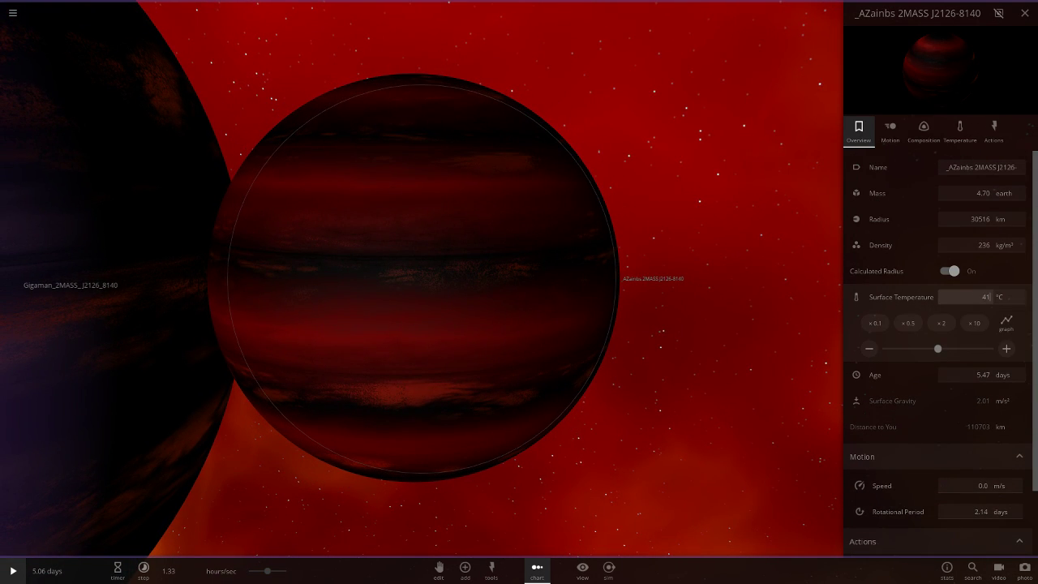
key("BackSpace")
key("BackSpace")
key("BackSpace")
key("BackSpace")
key("BackSpace")
key("Return")
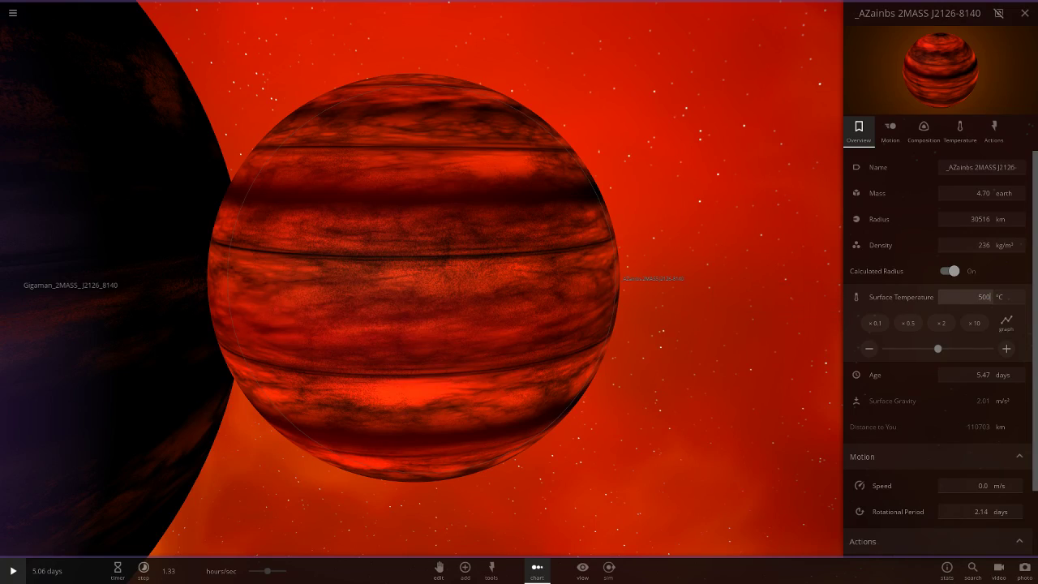
key("Return")
View the lineup's small end around the smallest dark red variant from different distances and angles.
scroll(422, 278, "down", 5)
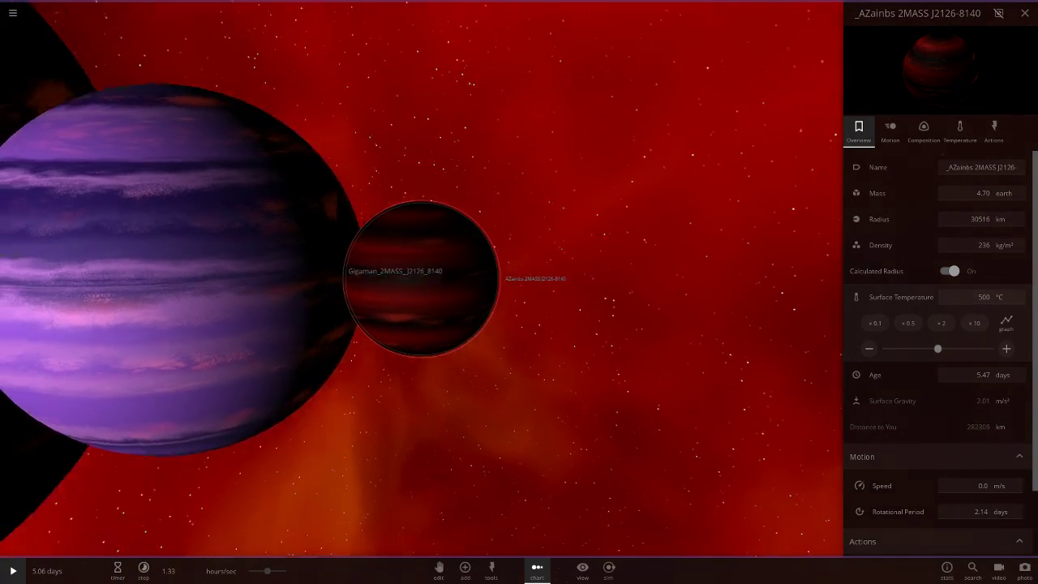
scroll(421, 278, "up", 5)
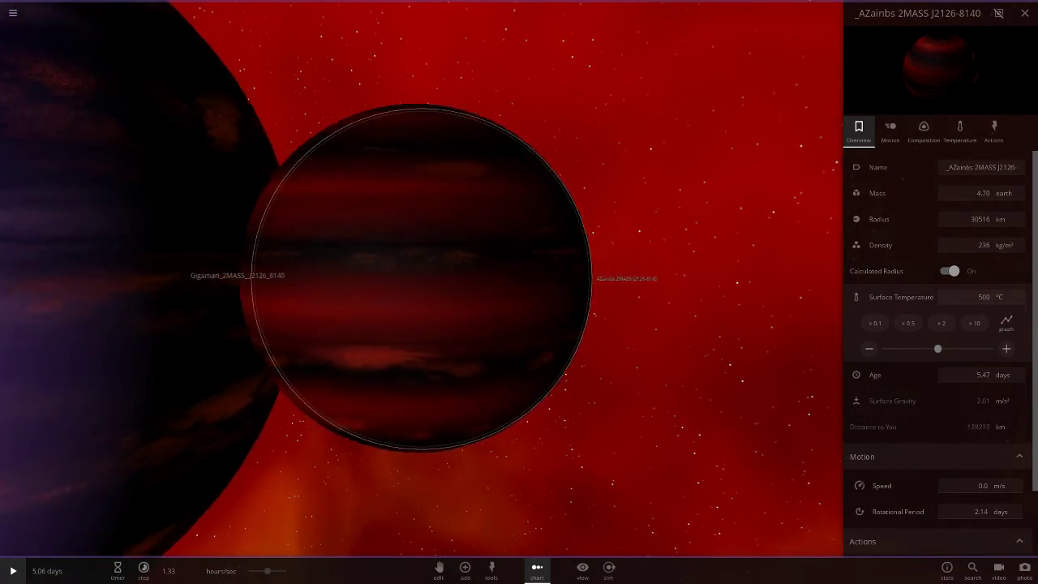
scroll(422, 278, "down", 10)
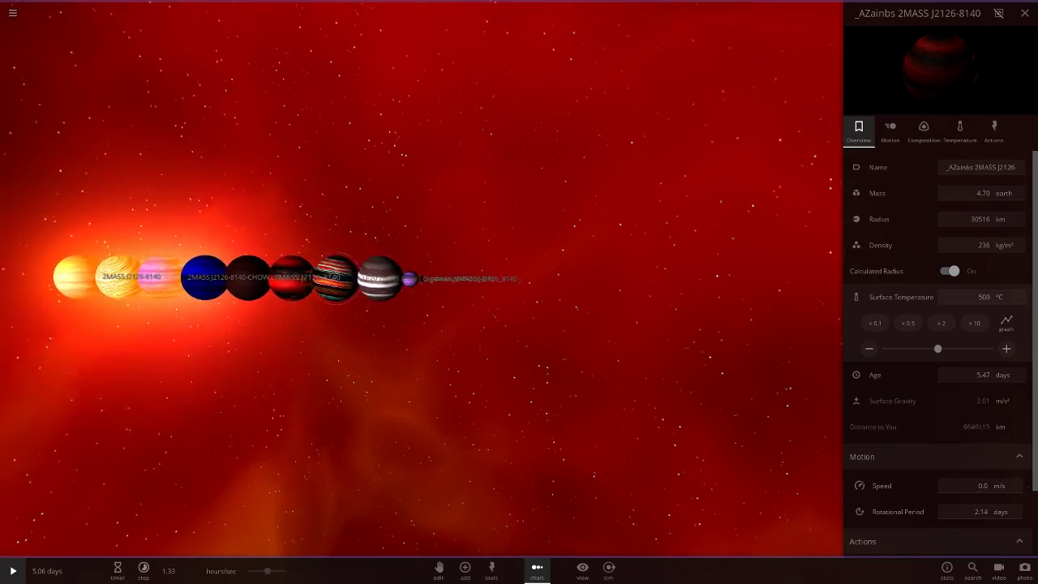
right_click_drag(422, 278, 494, 304)
scroll(588, 304, "up", 4)
scroll(422, 278, "up", 8)
scroll(421, 278, "down", 3)
scroll(422, 279, "down", 5)
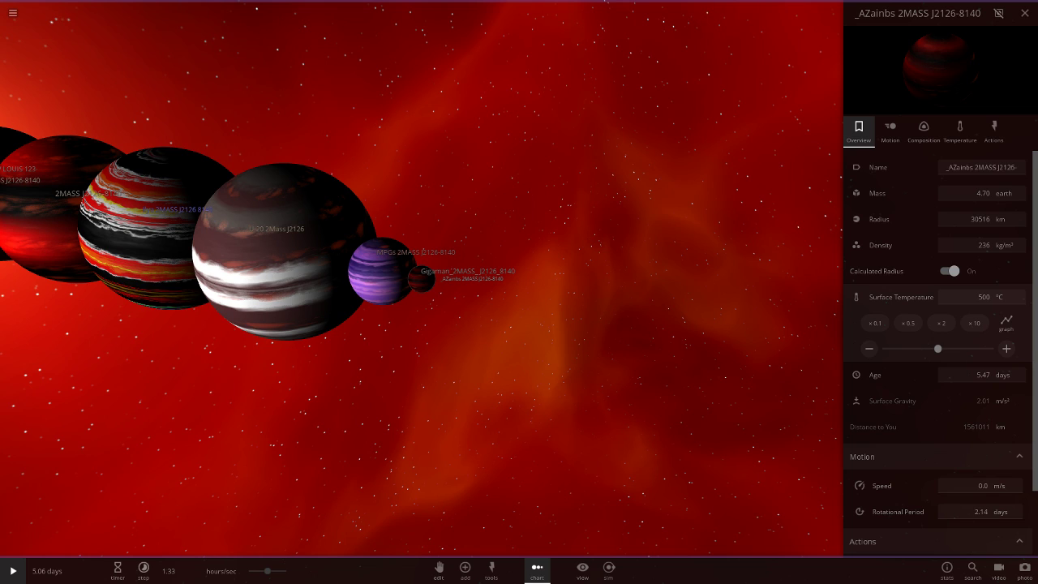
right_click_drag(422, 309, 527, 276)
scroll(421, 278, "down", 3)
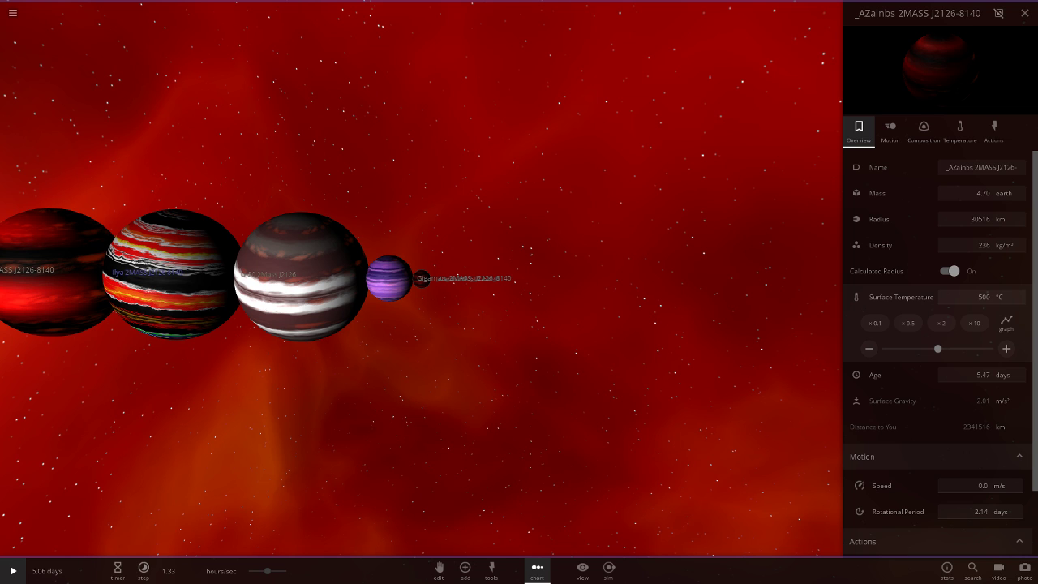
right_click_drag(422, 325, 519, 324)
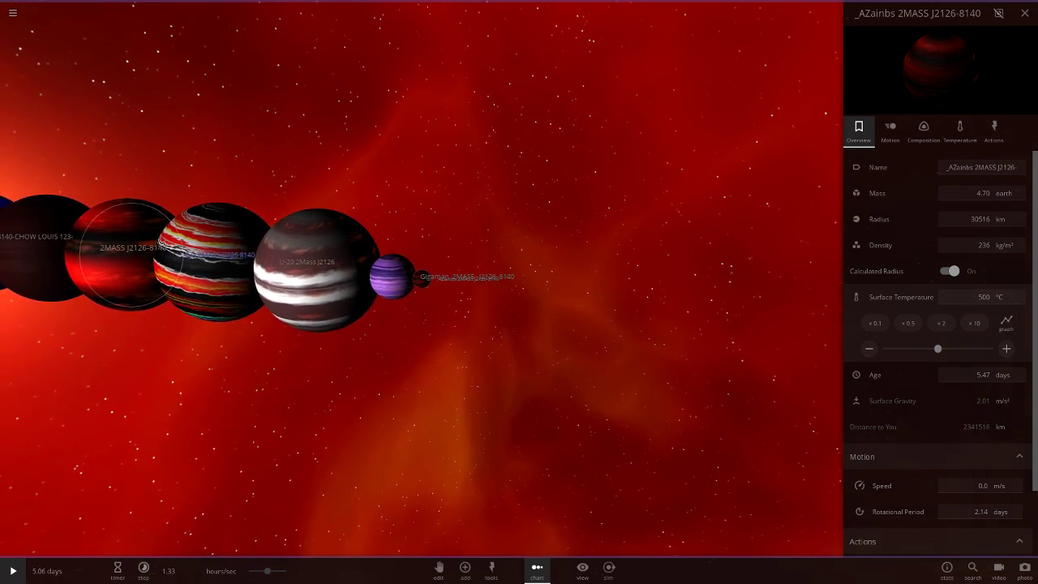
Centre the radius-ordered lineup on the dark brown variant and show that planet's properties.
double_click(36, 248)
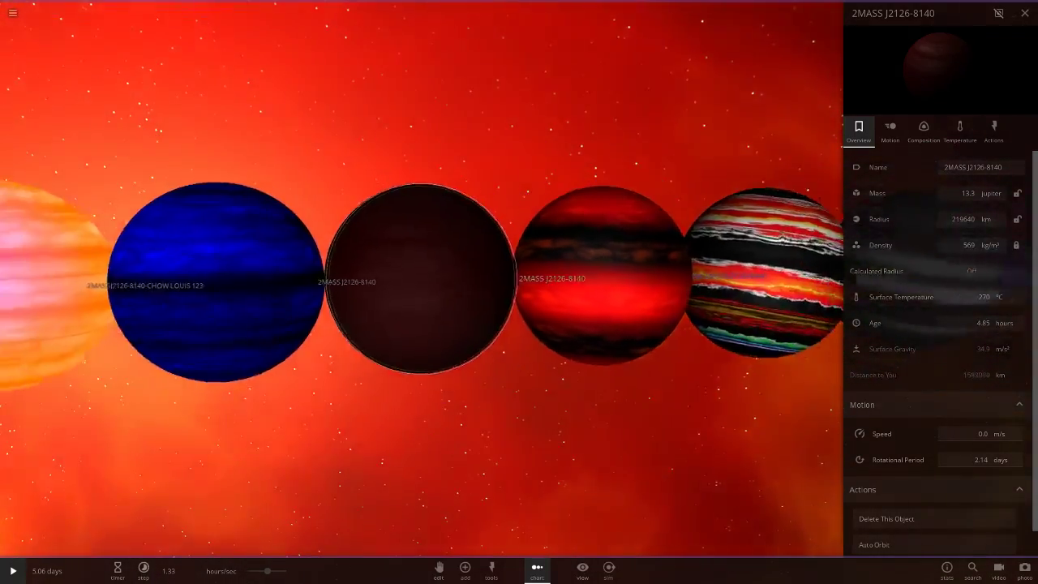
scroll(420, 279, "down", 2)
right_click_drag(422, 324, 446, 378)
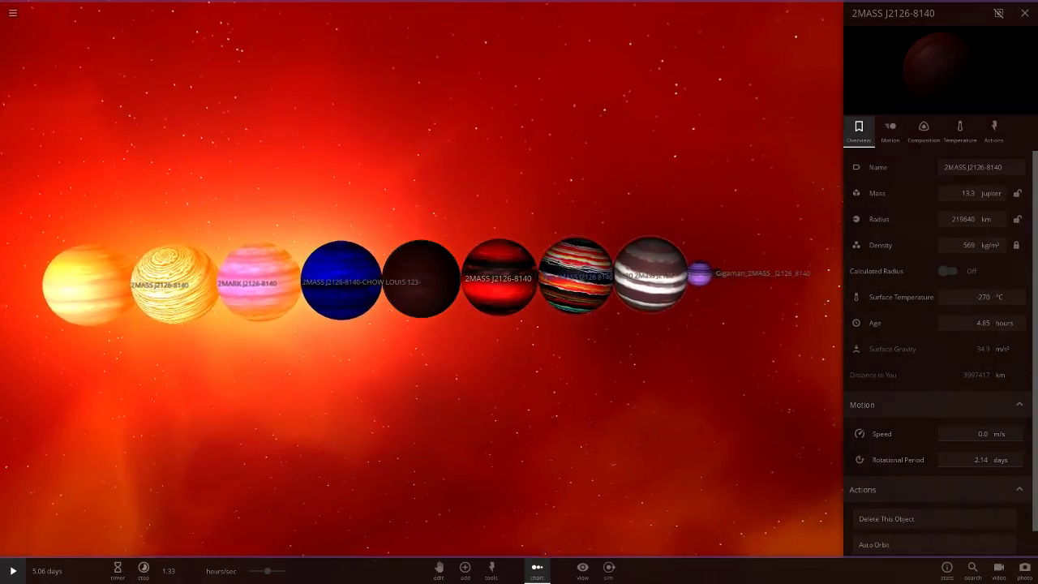
Centre on the swirled yellow variant and edit its surface temperature.
double_click(170, 286)
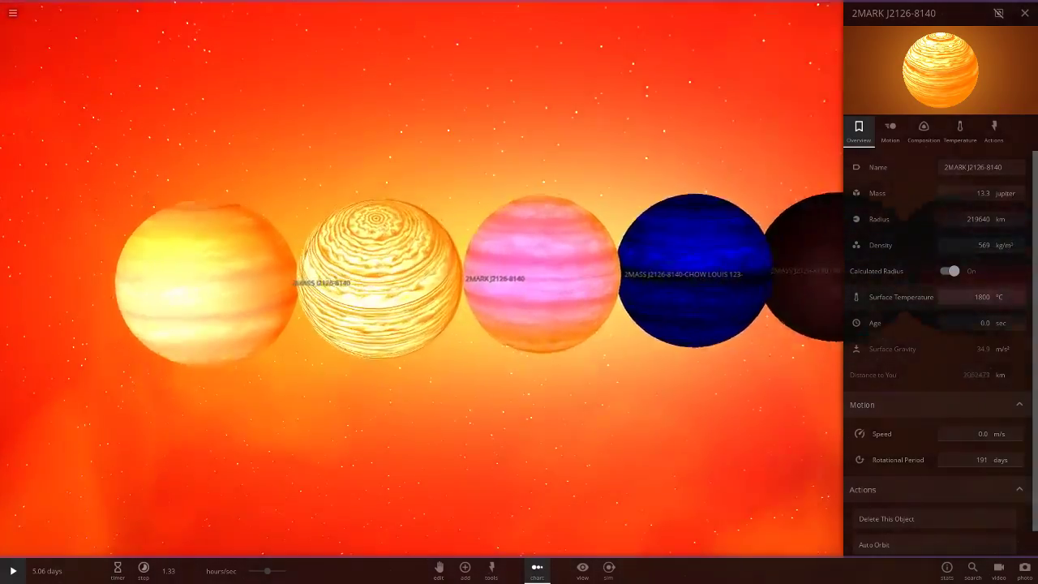
left_click(973, 296)
scroll(422, 279, "down", 5)
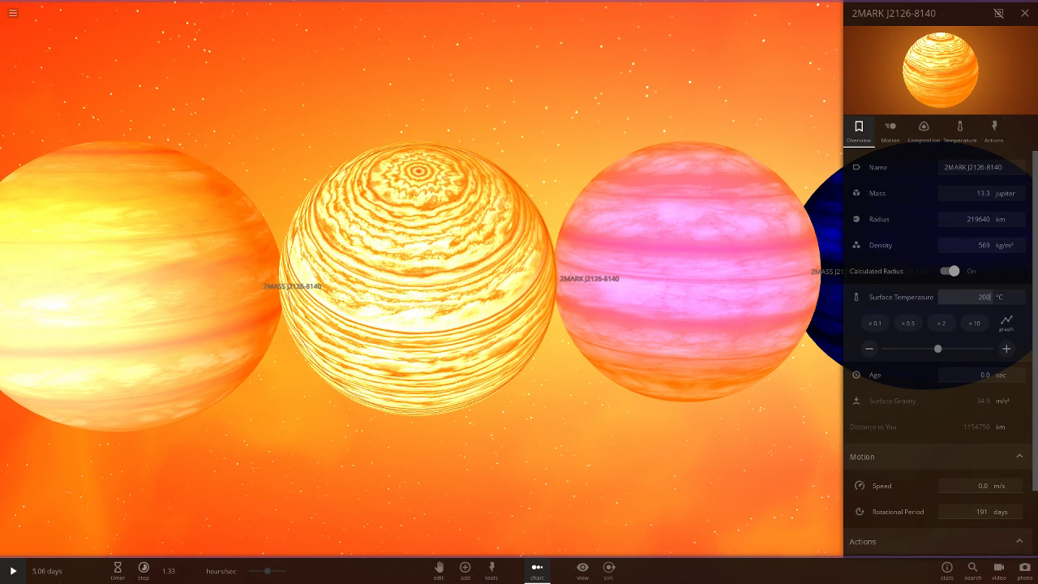
Examine the pink variant's properties and compare it with its neighbours and the whole lineup from various distances.
double_click(687, 271)
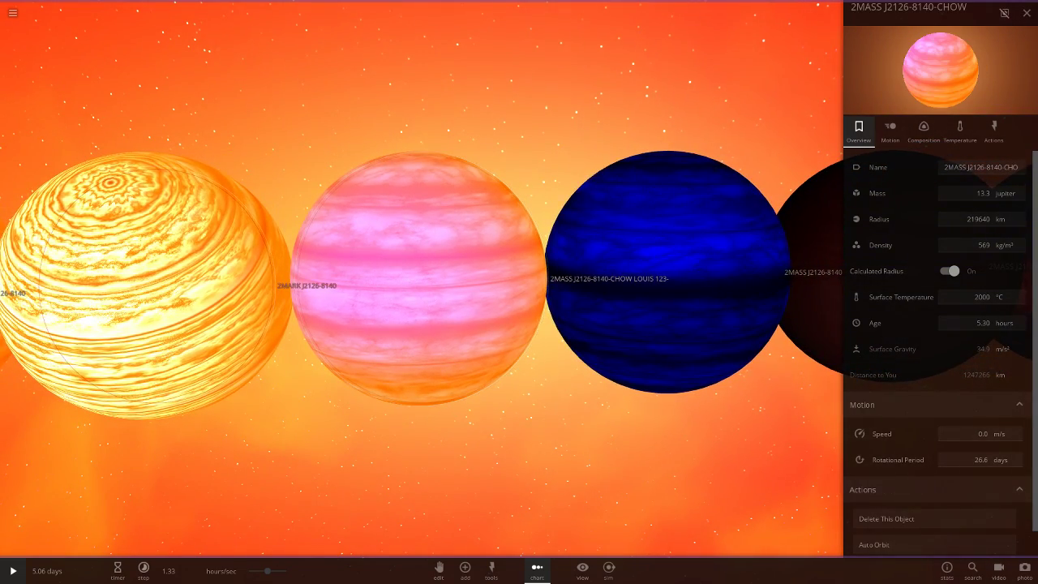
left_click(162, 284)
left_click(419, 279)
scroll(419, 279, "down", 5)
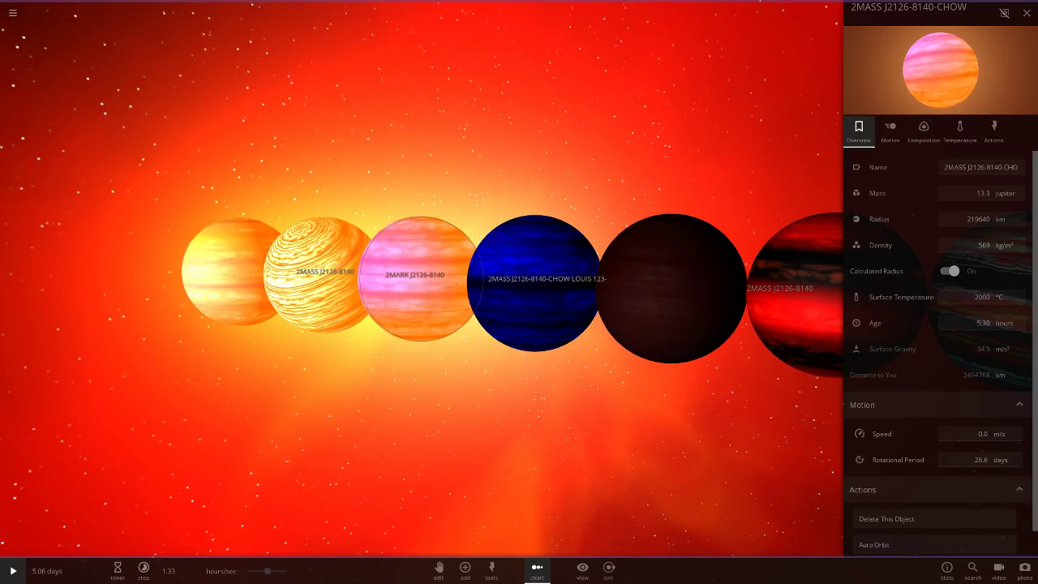
scroll(421, 278, "up", 3)
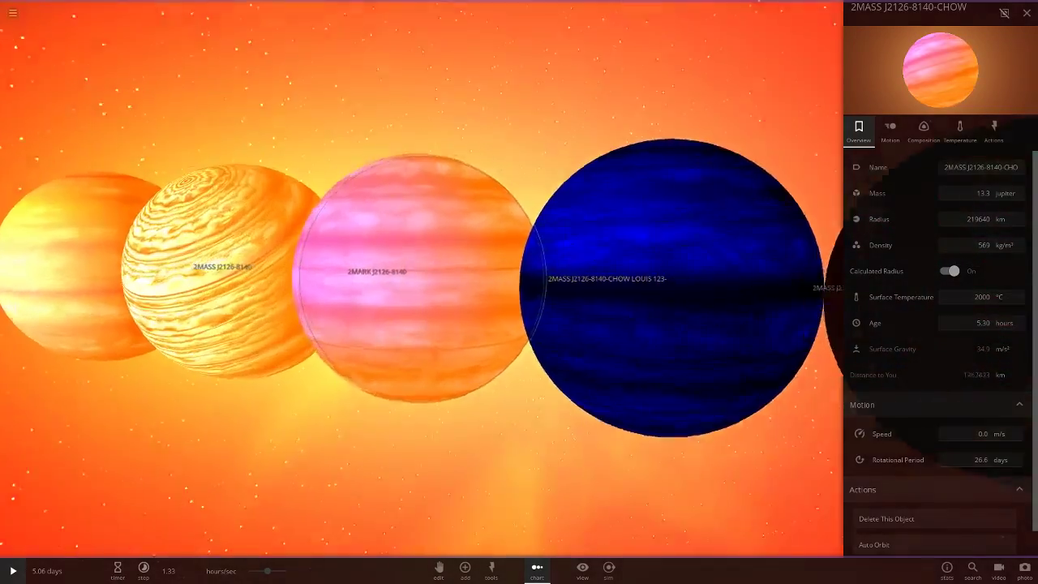
scroll(422, 279, "down", 5)
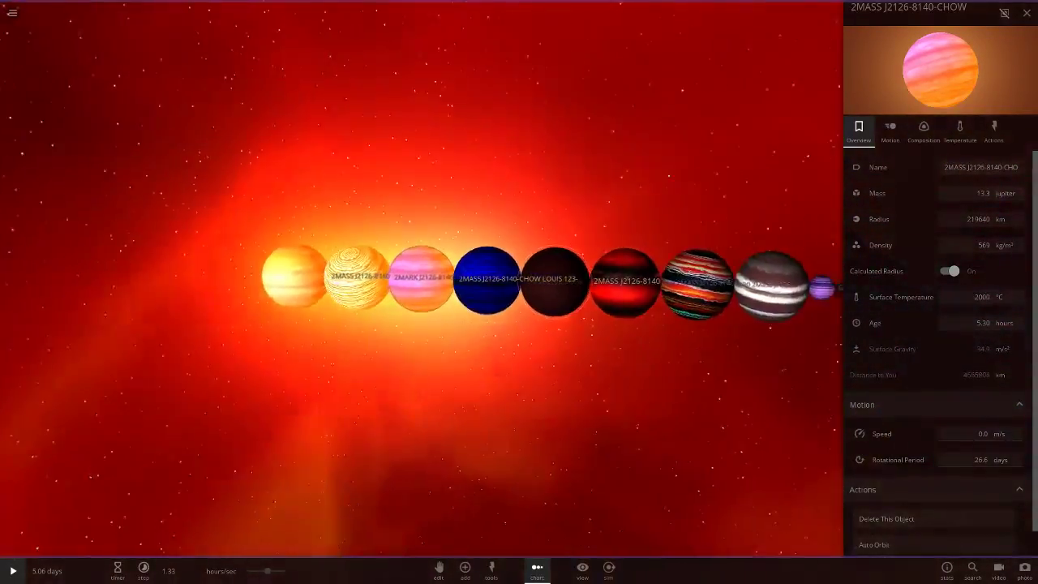
scroll(421, 279, "up", 5)
scroll(422, 279, "up", 4)
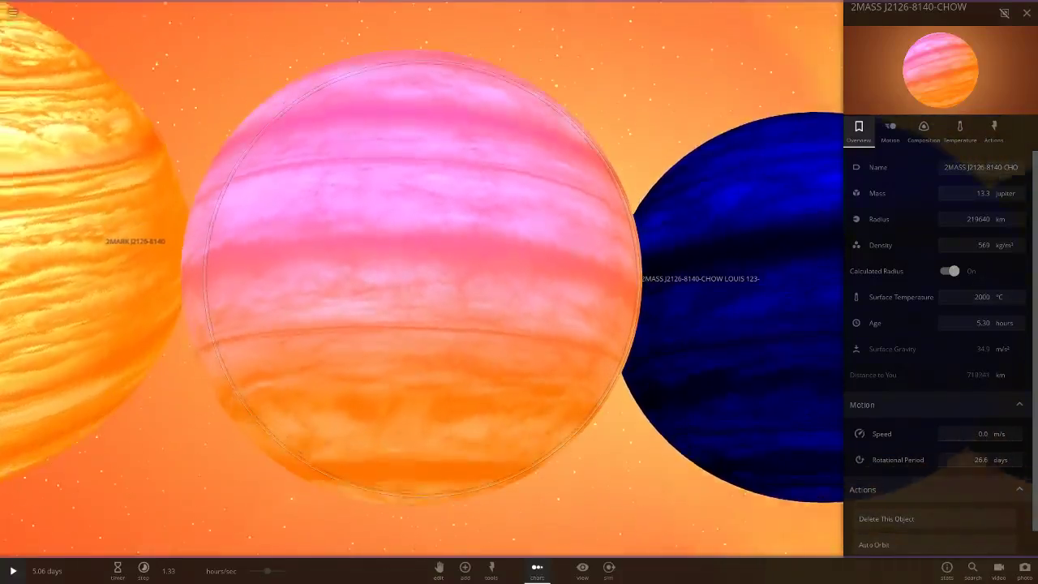
scroll(422, 279, "down", 5)
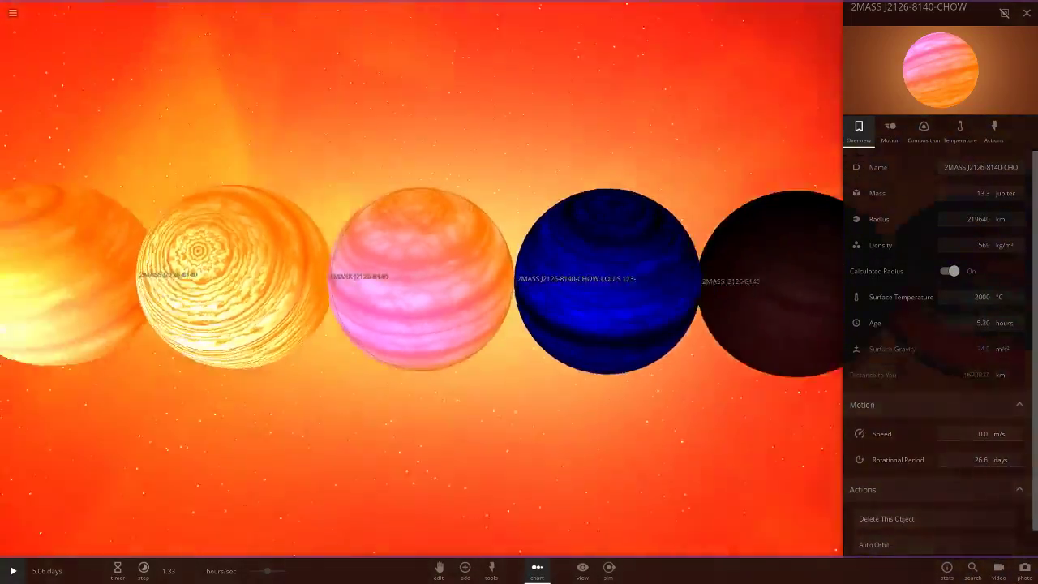
scroll(421, 279, "down", 2)
left_click_drag(421, 278, 381, 271)
scroll(422, 279, "down", 3)
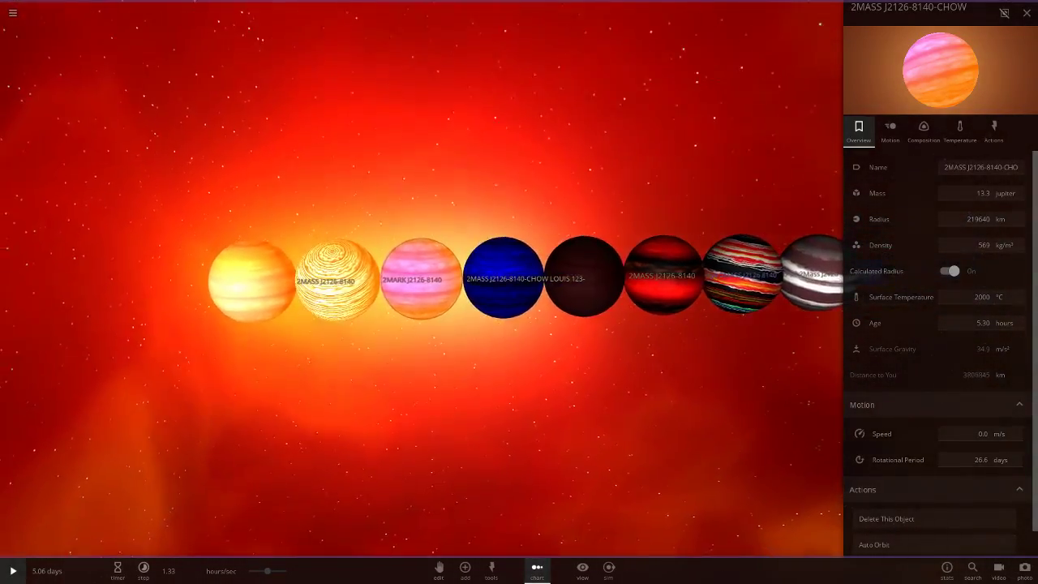
scroll(421, 279, "down", 3)
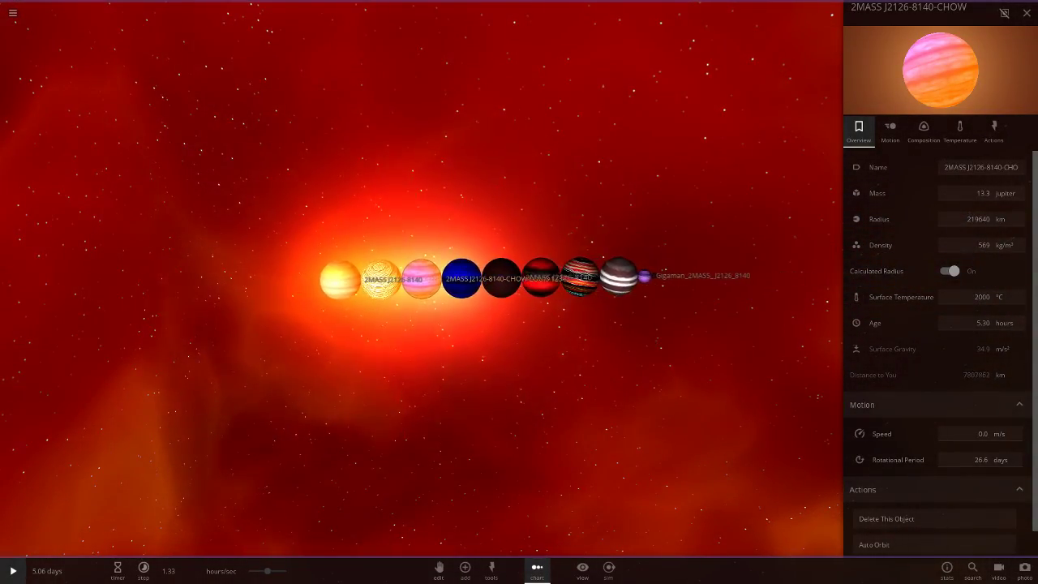
Show the black-red variant's properties, and view the smallest dark red variant beside the purple one.
scroll(422, 279, "up", 5)
double_click(780, 277)
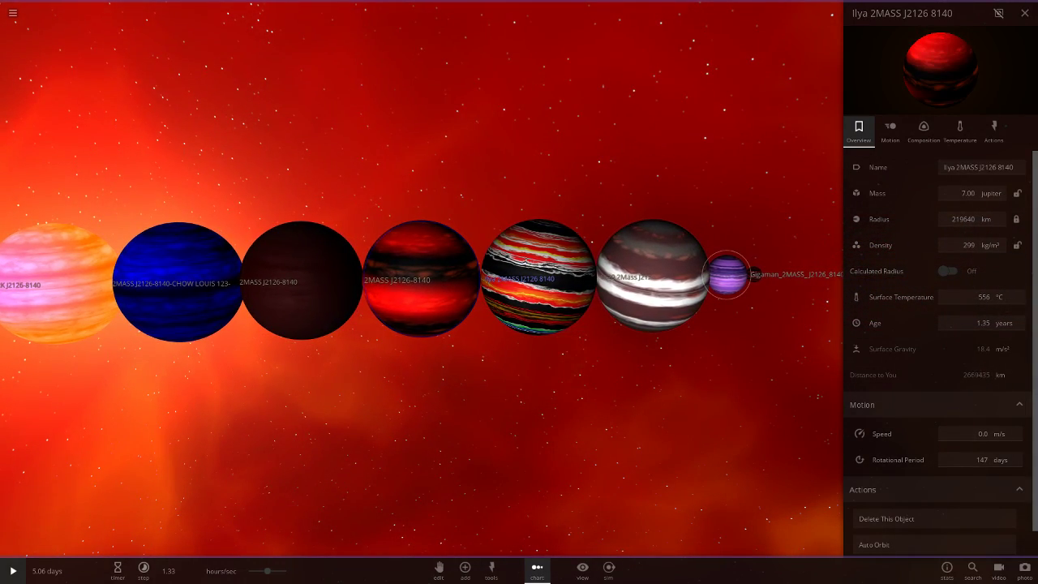
double_click(772, 274)
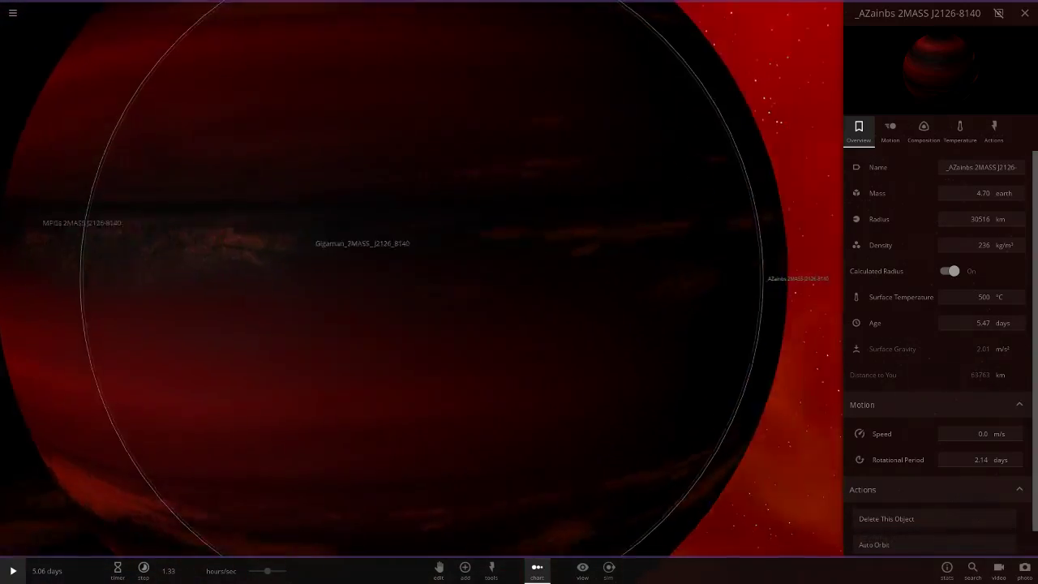
scroll(422, 279, "down", 12)
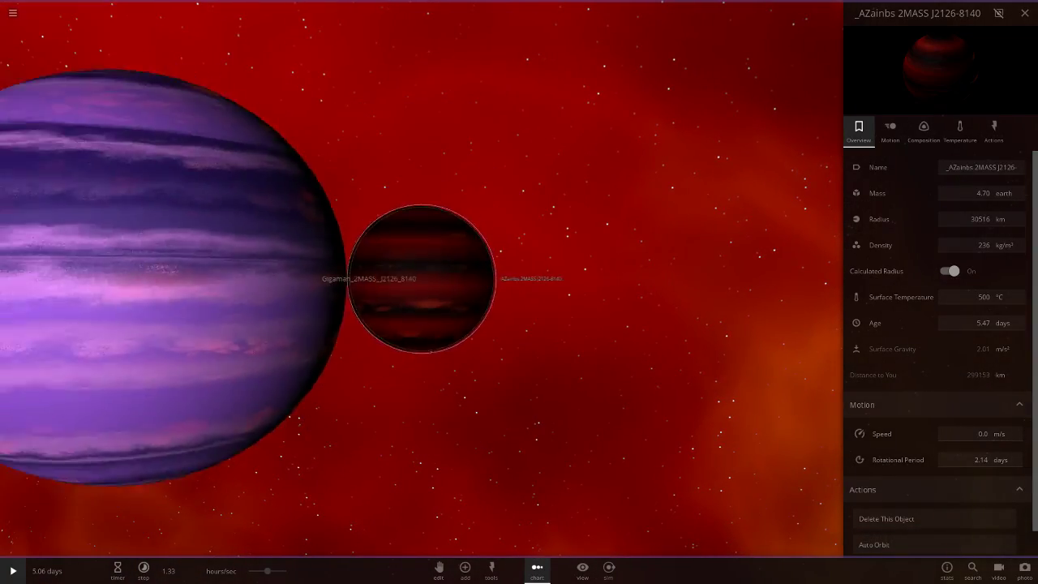
Show the bright red-and-black variant's properties, and return to the smallest dark red variant to view it beside the purple one.
right_click_drag(519, 325, 438, 320)
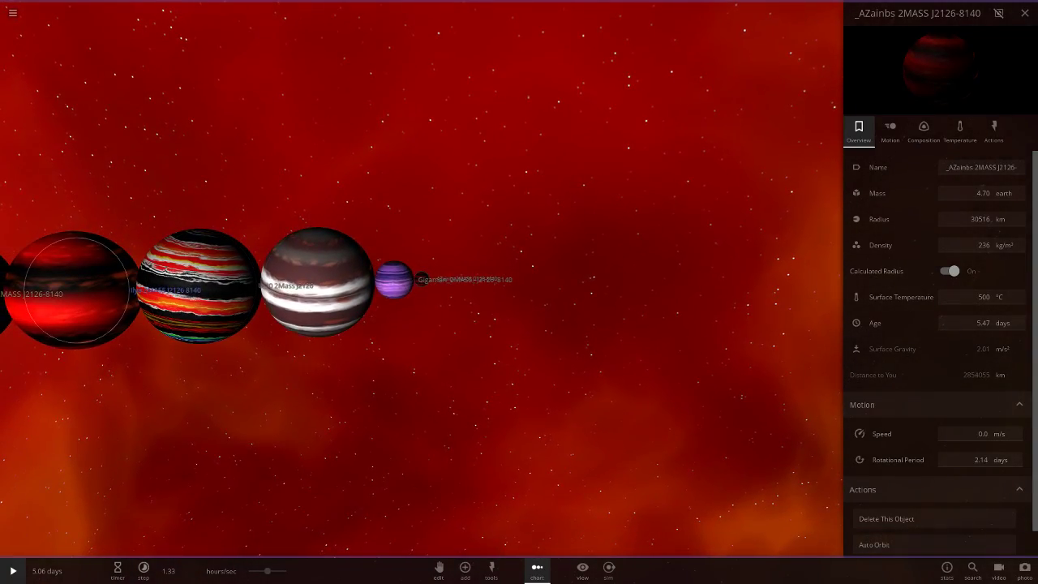
left_click(77, 290)
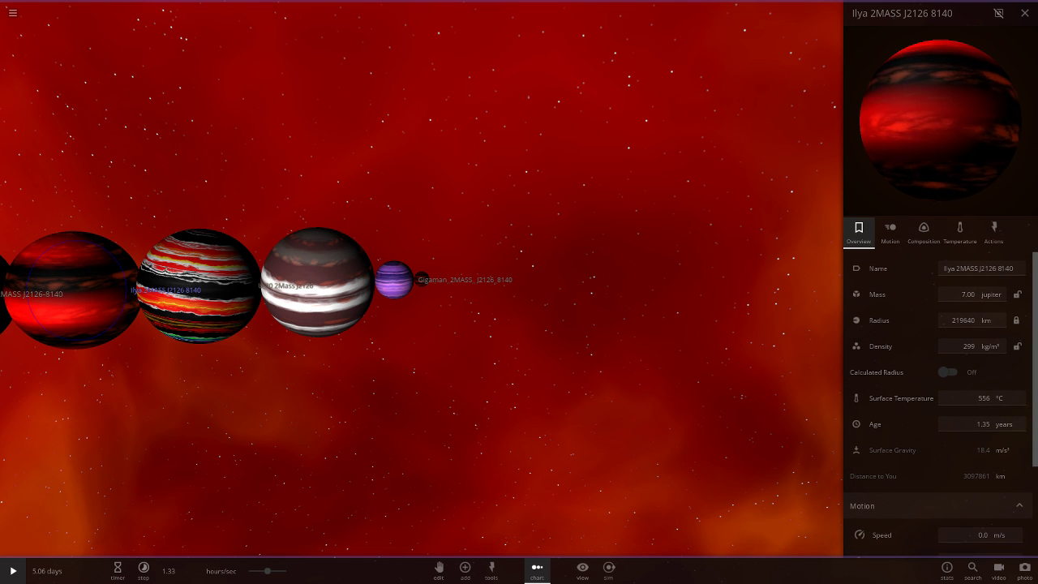
scroll(421, 279, "up", 12)
left_click(421, 279)
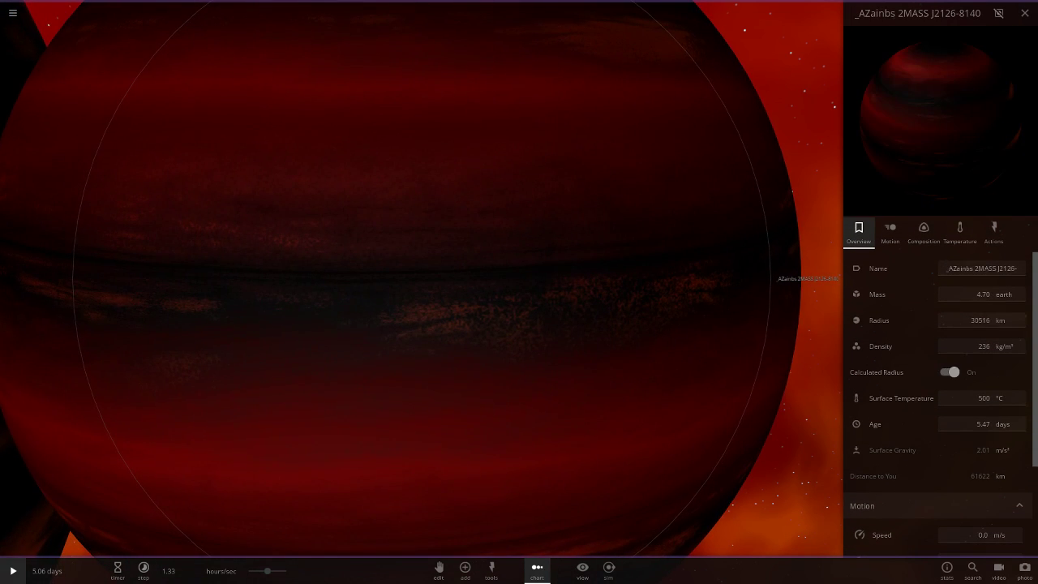
scroll(422, 279, "down", 5)
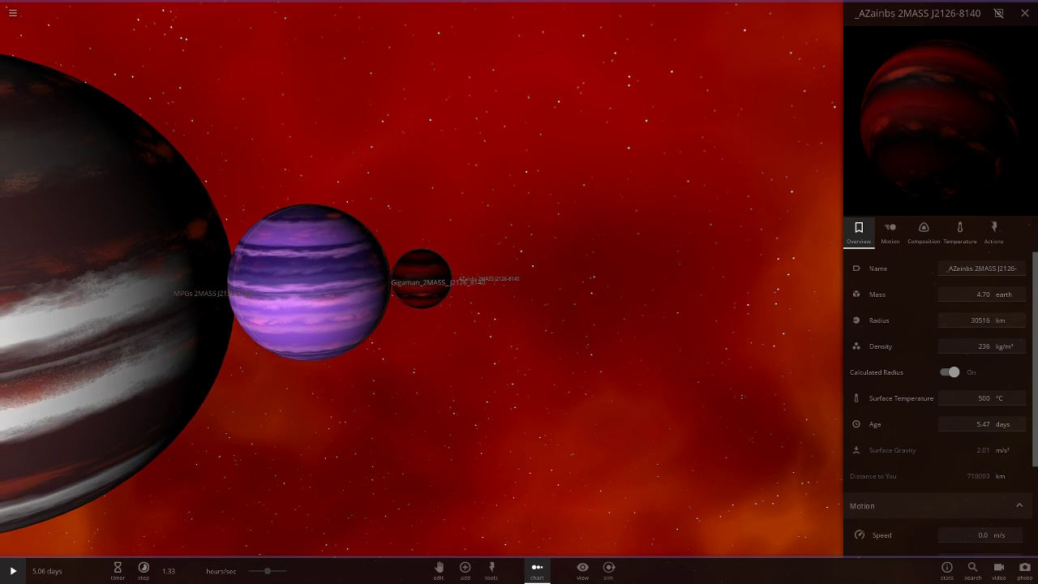
Set the smallest dark red variant's radius to 230516 km while its density stays locked.
left_click(956, 321)
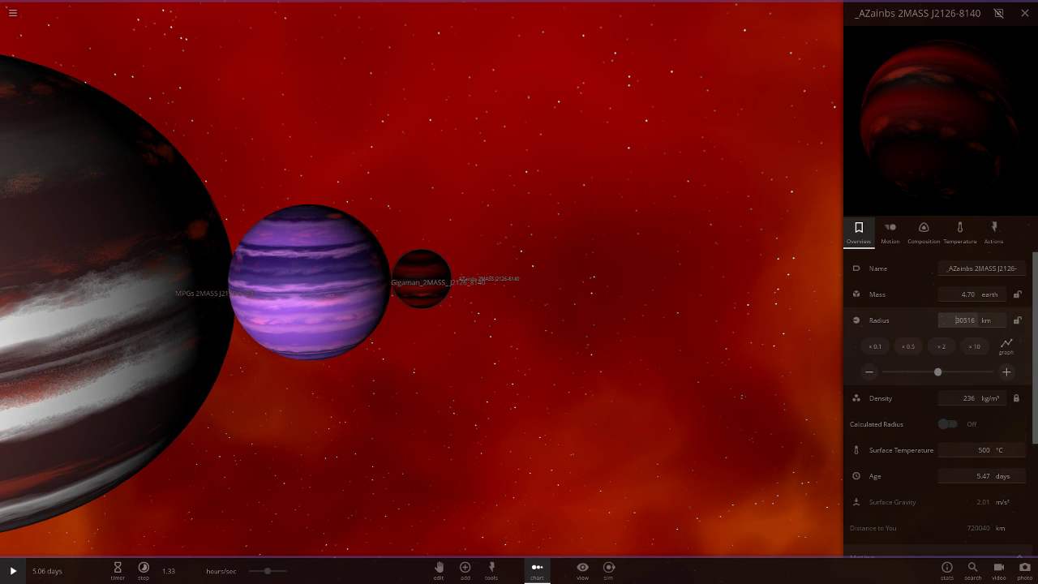
key("Return")
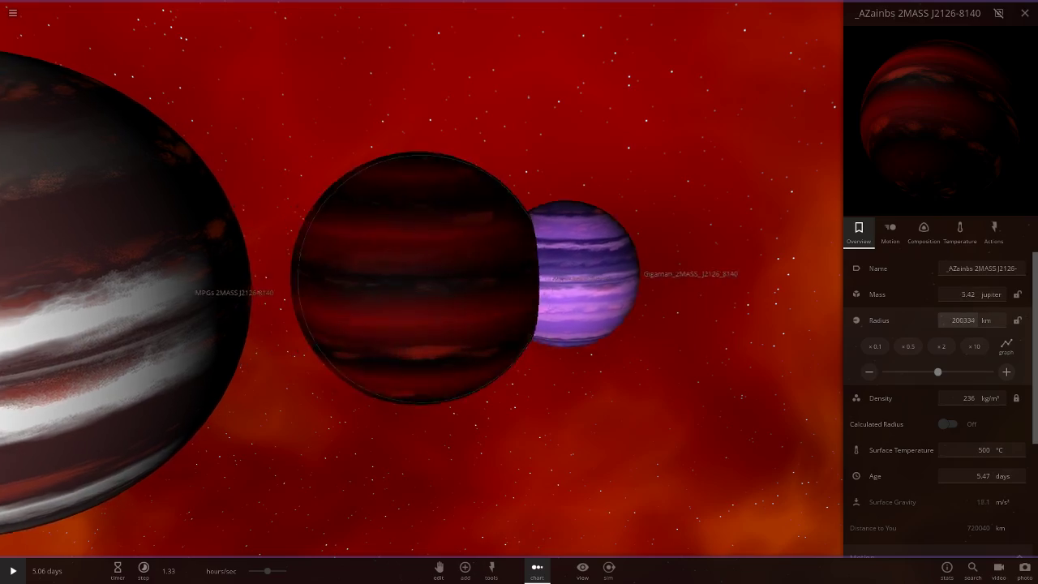
scroll(422, 279, "down", 5)
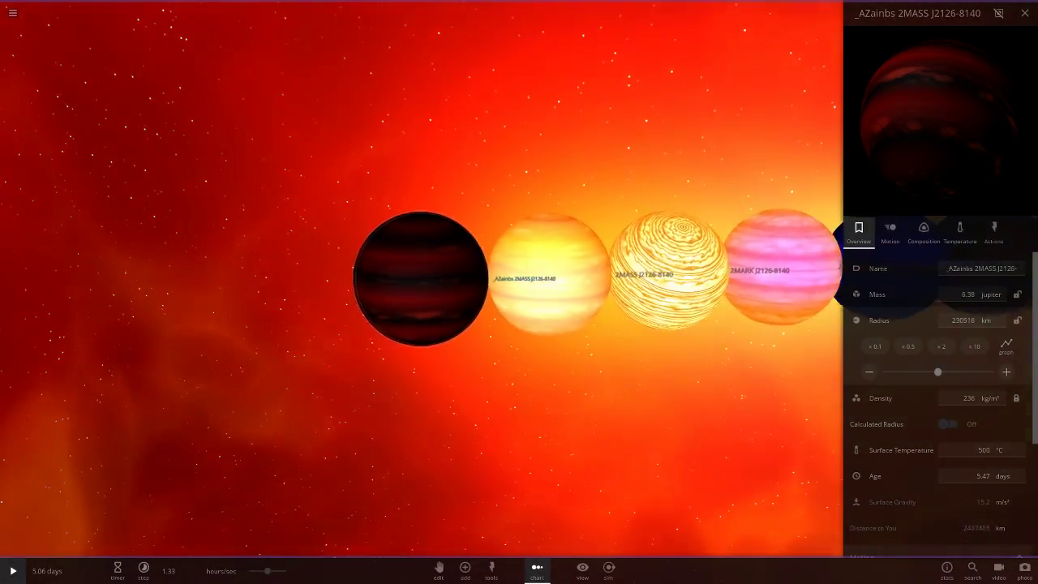
scroll(421, 279, "up", 3)
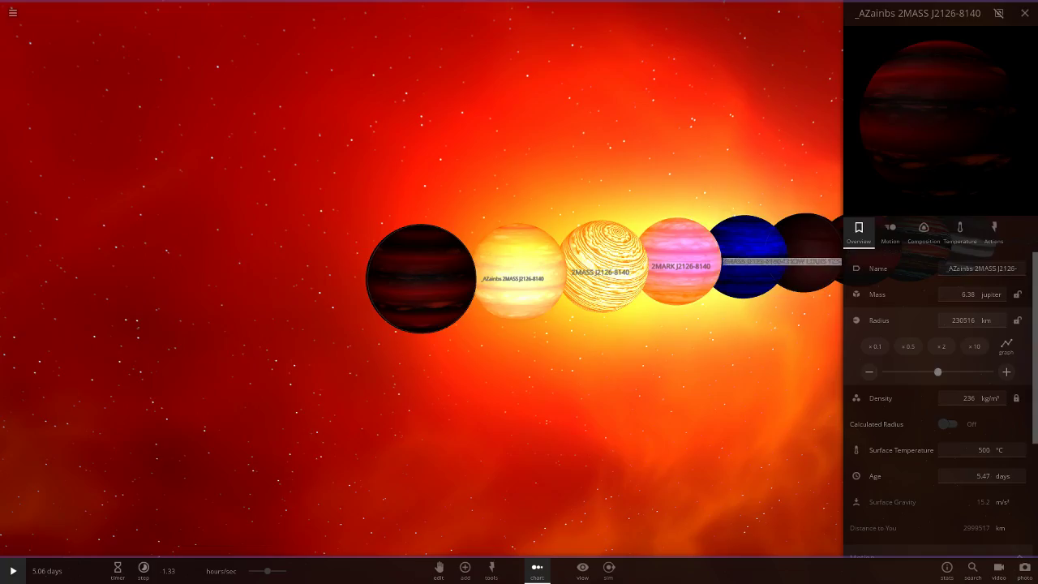
Centre on the pink variant, and inspect the multicoloured striped variant's properties and surface from near and far.
double_click(677, 261)
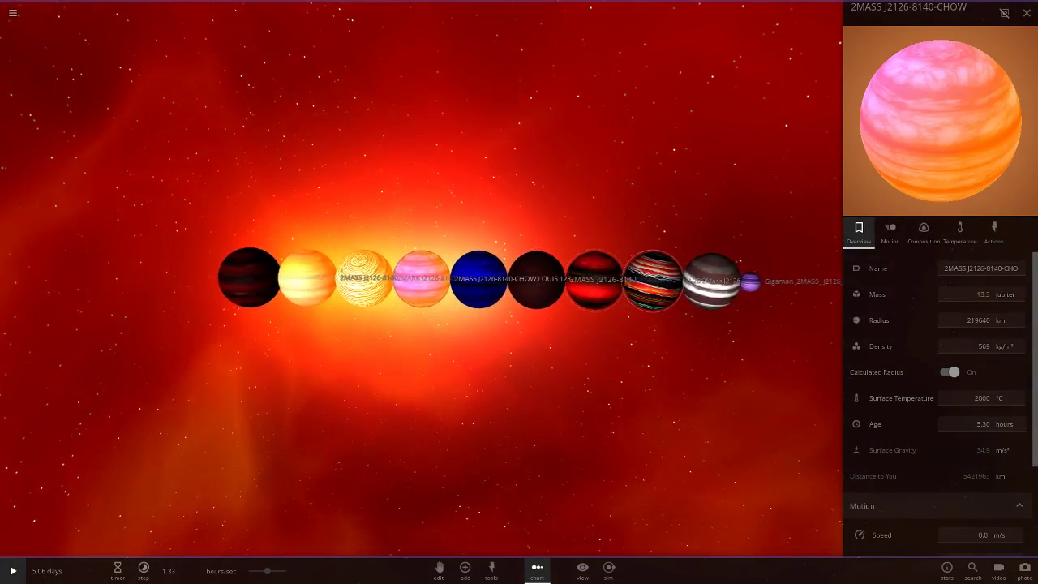
left_click(653, 280)
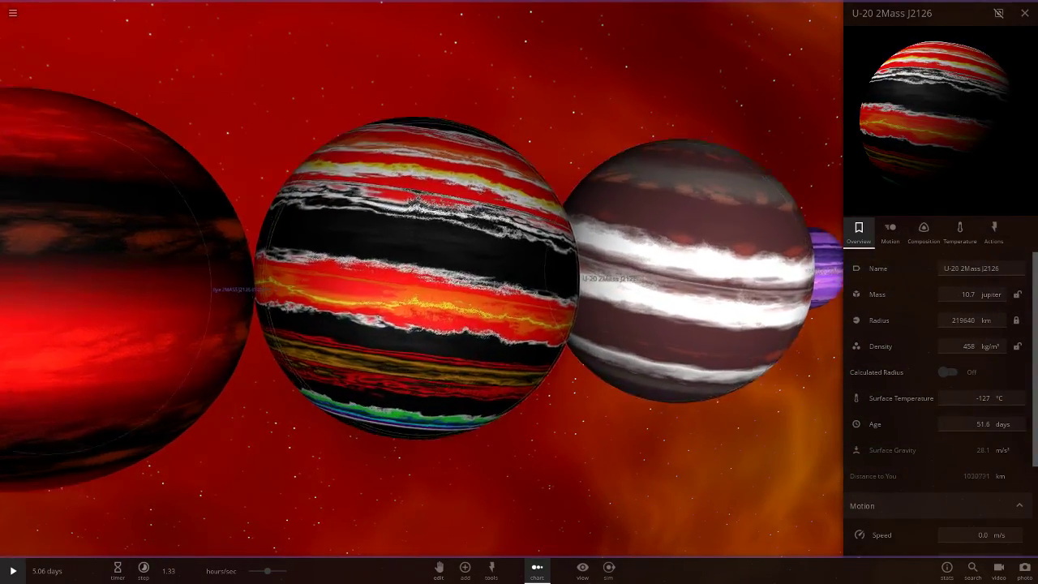
scroll(422, 280, "up", 5)
scroll(421, 279, "down", 5)
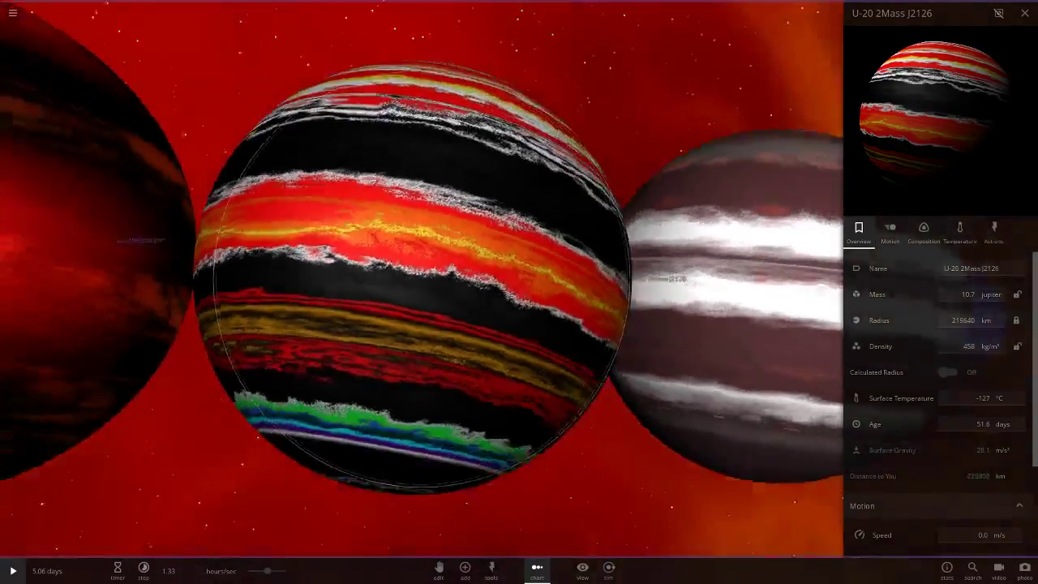
scroll(421, 280, "up", 4)
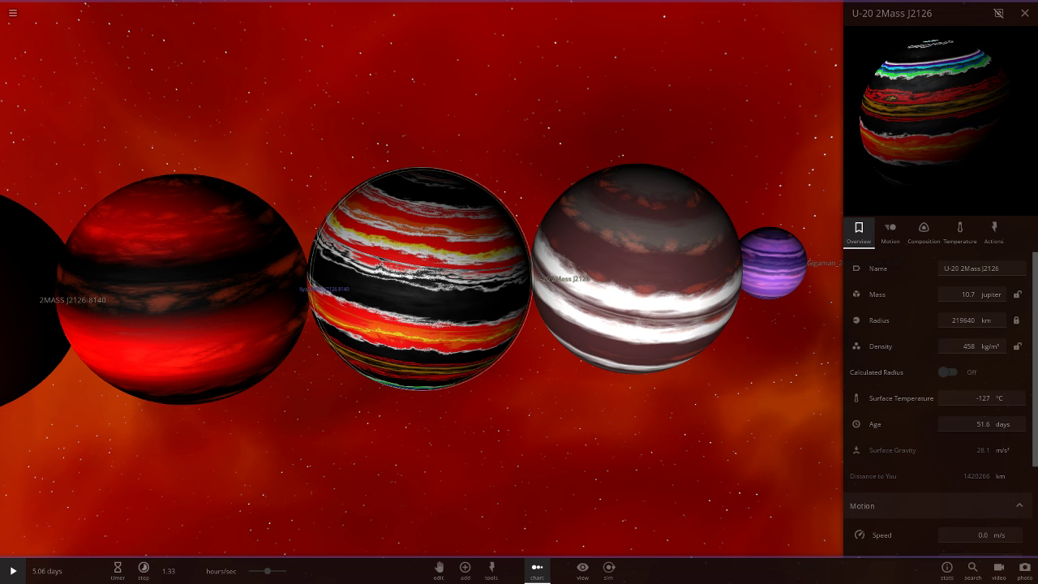
scroll(422, 279, "down", 5)
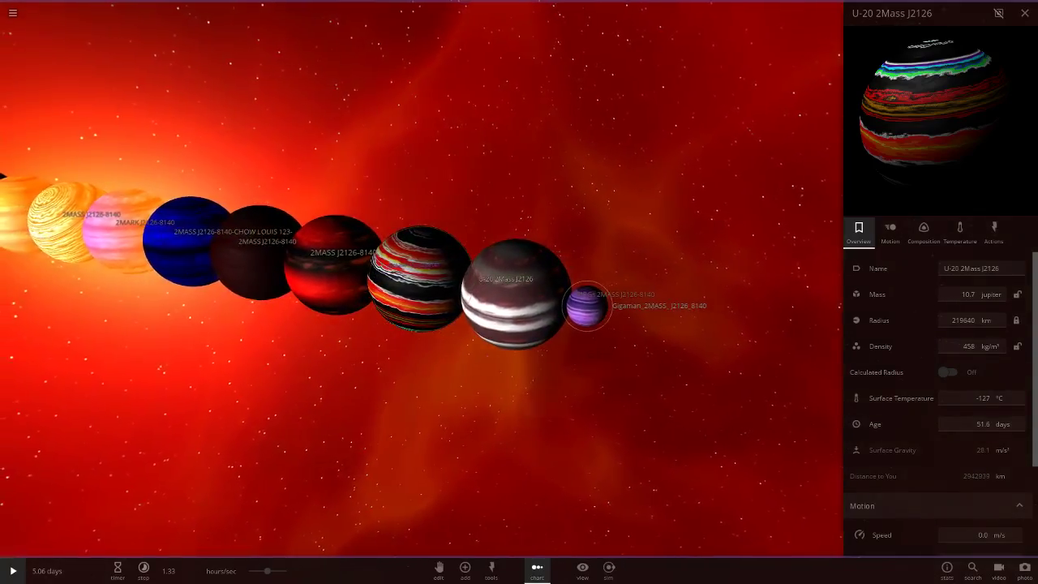
Centre on the small purple variant and check its properties alongside those of the blue variant.
double_click(589, 303)
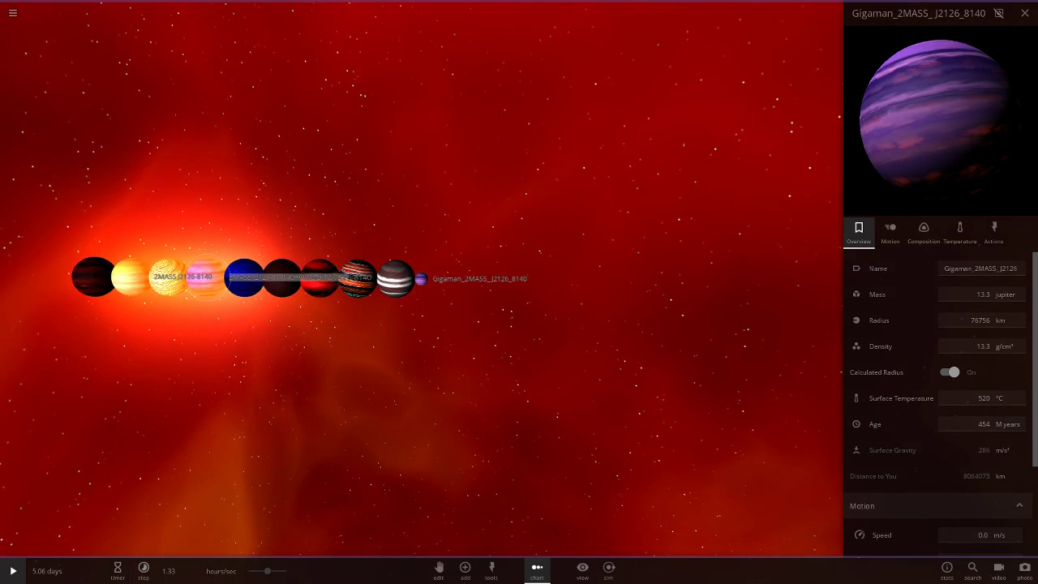
left_click(202, 277)
left_click(245, 278)
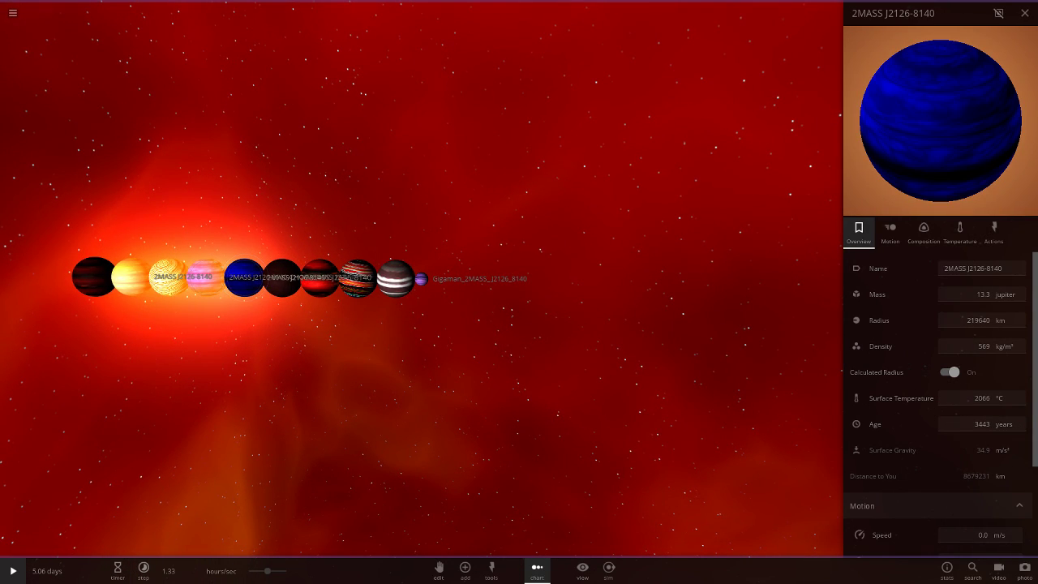
scroll(422, 278, "up", 10)
left_click(422, 279)
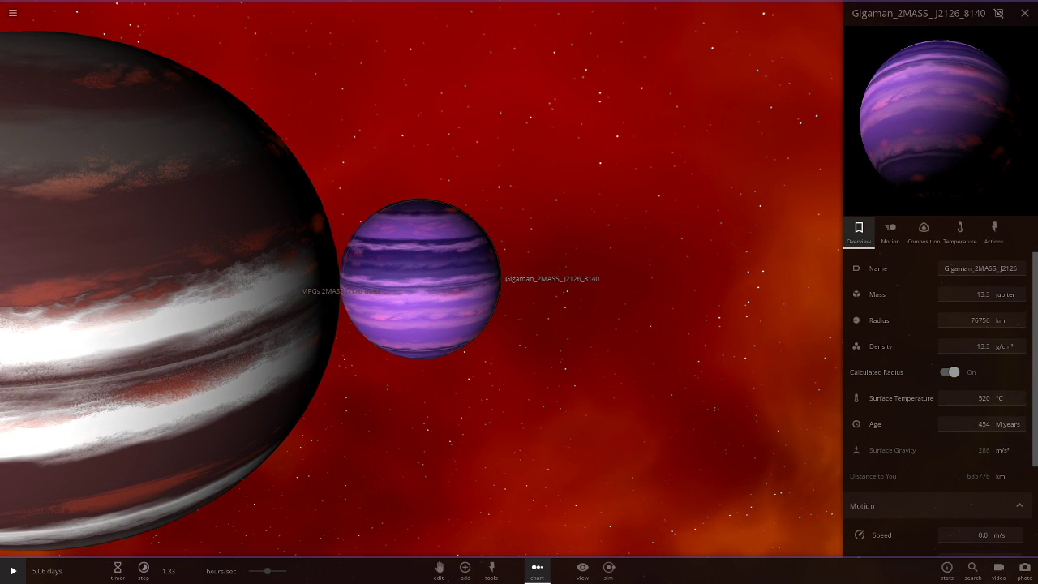
Examine the purple variant's surface and preview globe, and compare its size with its neighbours from several distances.
scroll(421, 279, "down", 5)
scroll(422, 279, "down", 3)
scroll(422, 279, "down", 5)
right_click_drag(422, 278, 446, 303)
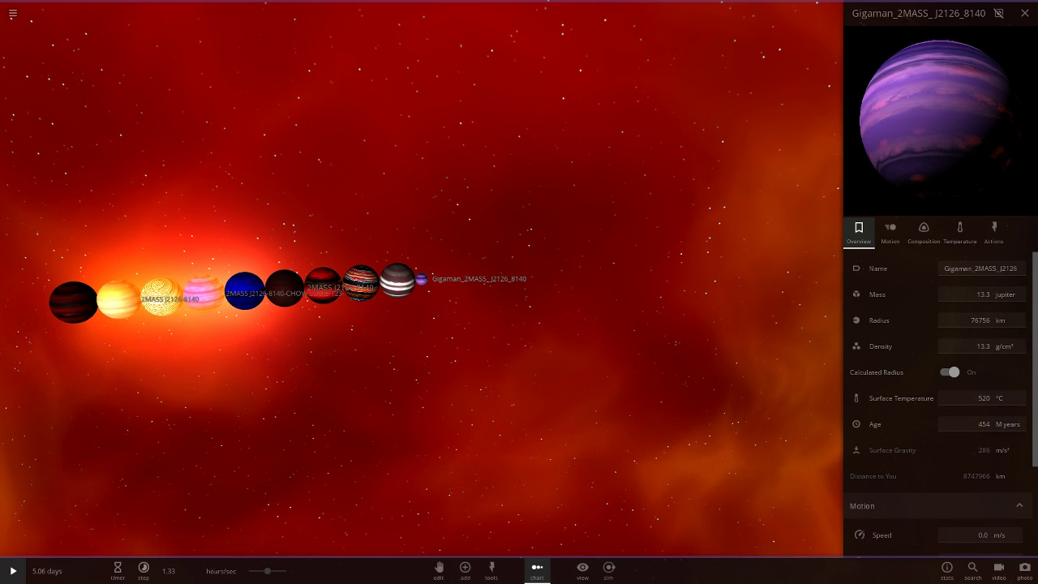
scroll(421, 280, "up", 5)
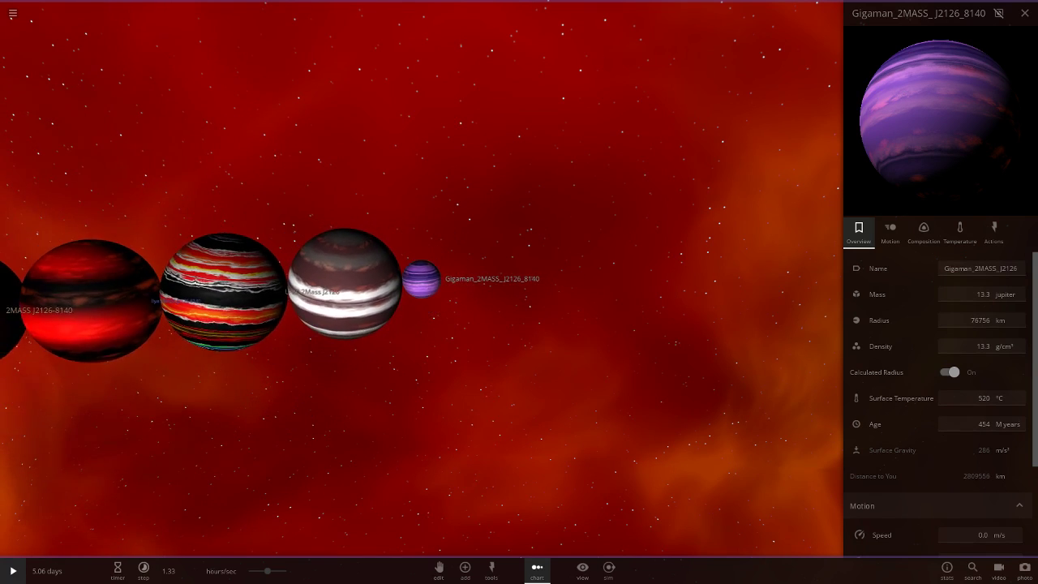
scroll(422, 279, "down", 1)
left_click_drag(957, 106, 920, 133)
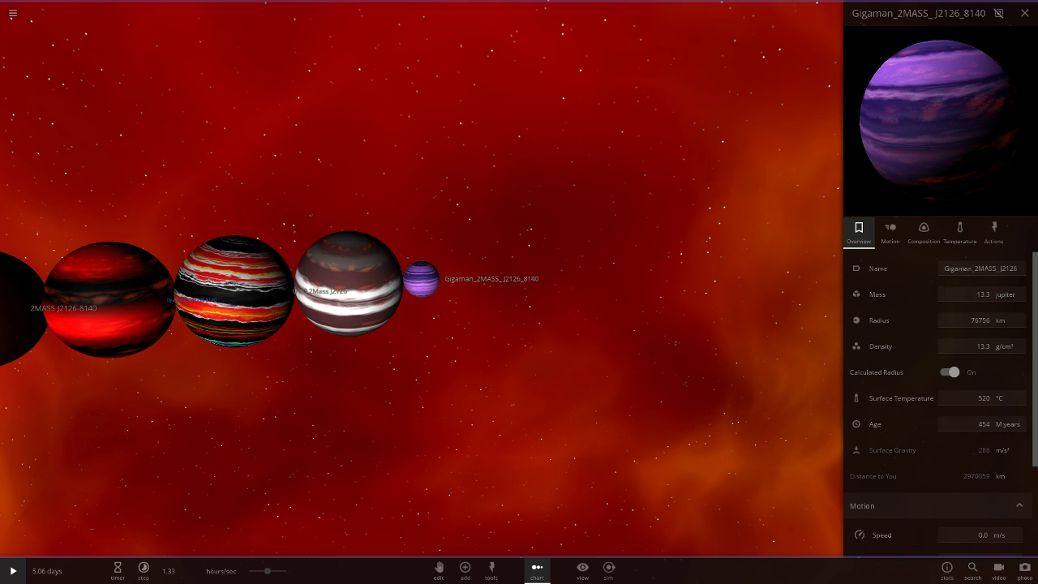
scroll(422, 280, "up", 5)
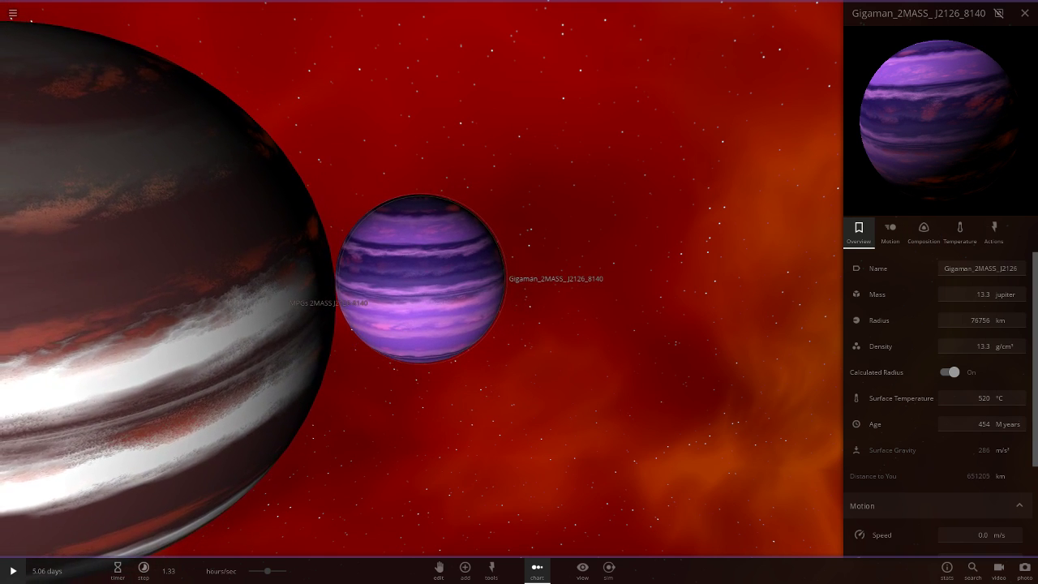
scroll(422, 279, "down", 5)
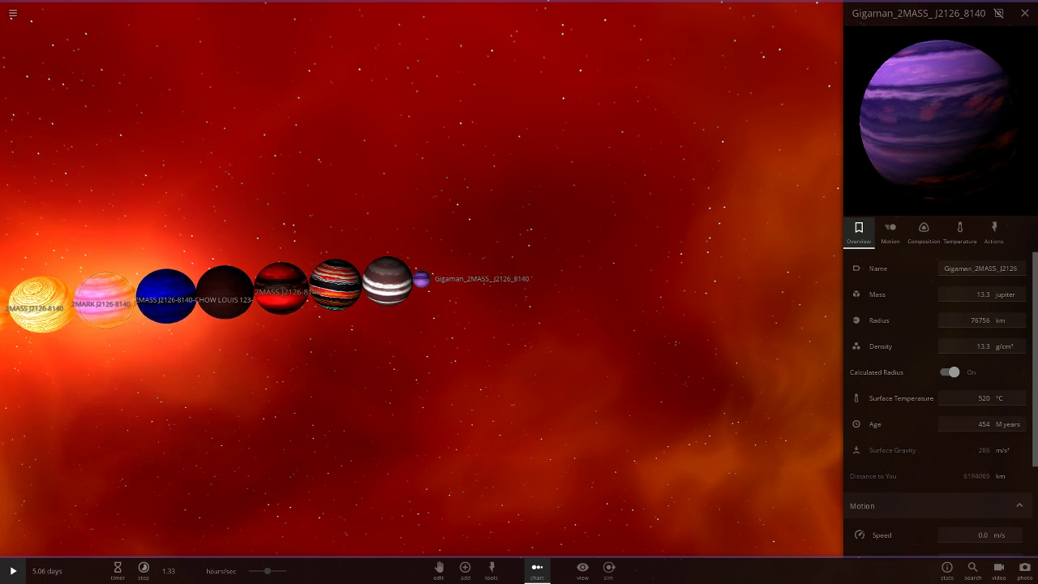
Centre on the pink variant for a close look, and show the properties of the blue variant beside it.
double_click(109, 300)
scroll(421, 280, "up", 5)
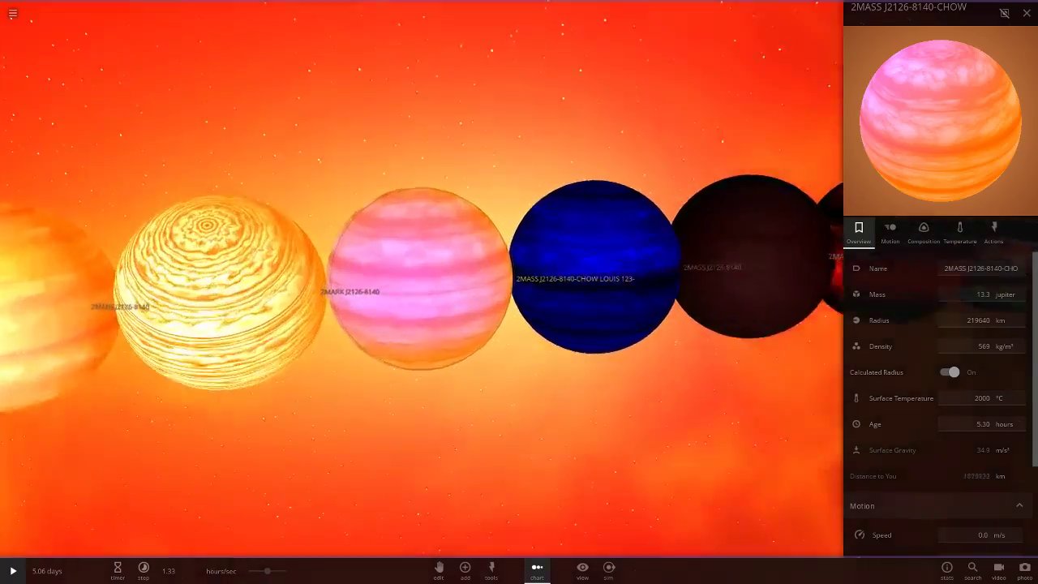
scroll(422, 280, "up", 3)
scroll(421, 279, "down", 5)
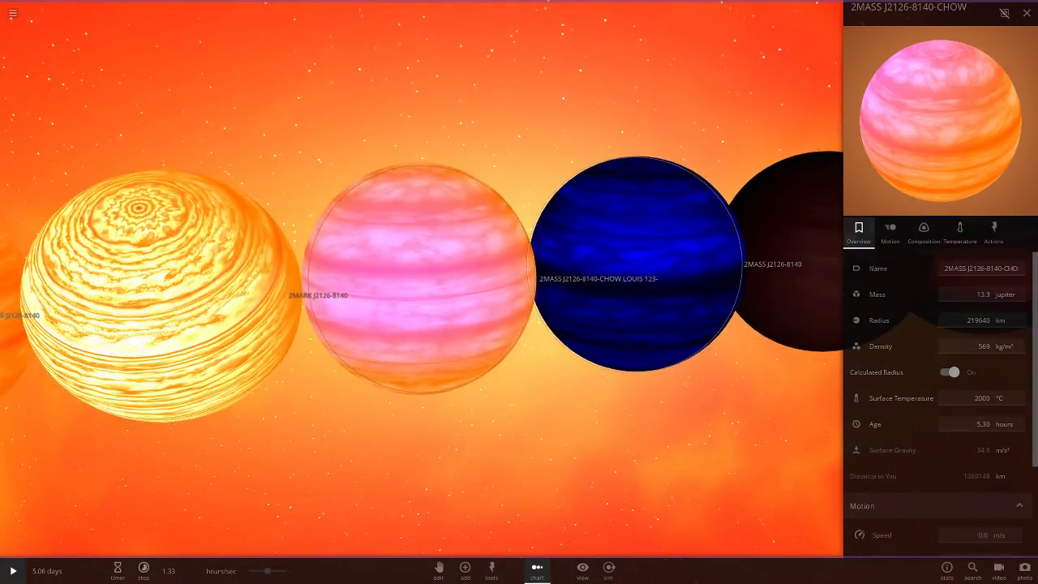
left_click(636, 265)
scroll(637, 264, "down", 5)
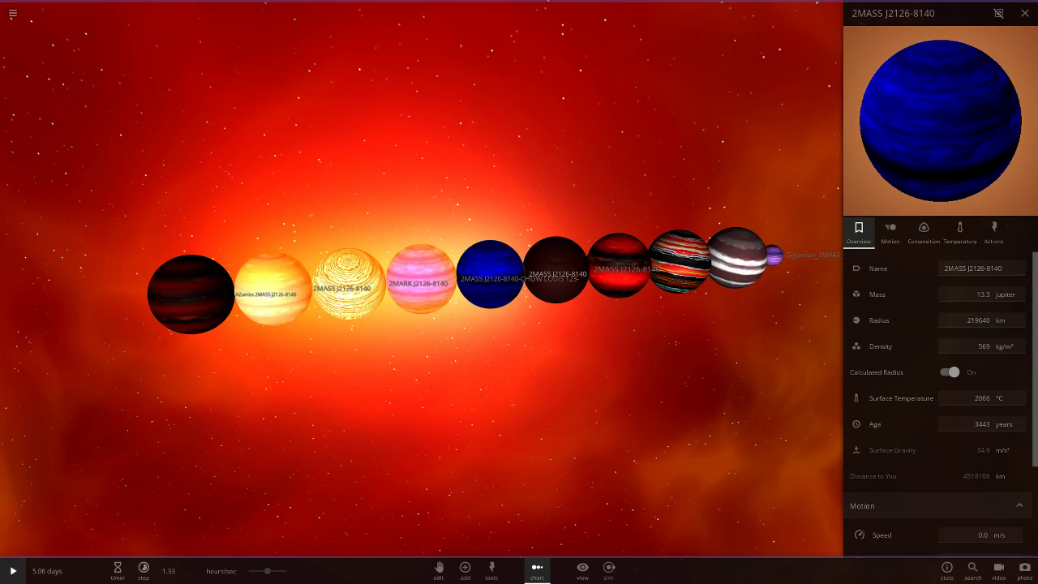
Examine the whole planet lineup around the pink variant from several angles and distances.
right_click_drag(487, 365, 374, 361)
scroll(421, 279, "up", 4)
scroll(422, 279, "down", 6)
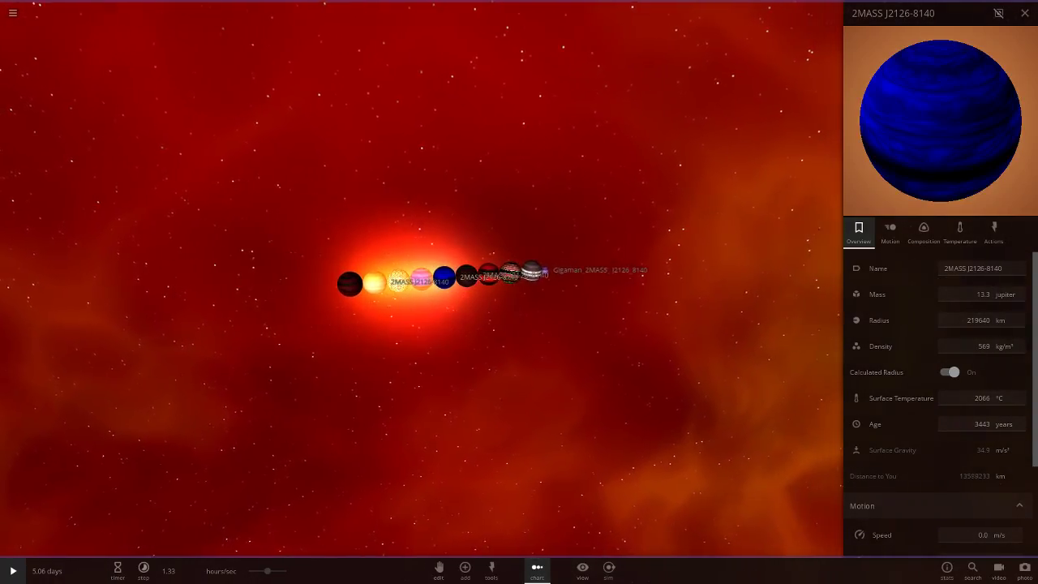
scroll(445, 280, "up", 5)
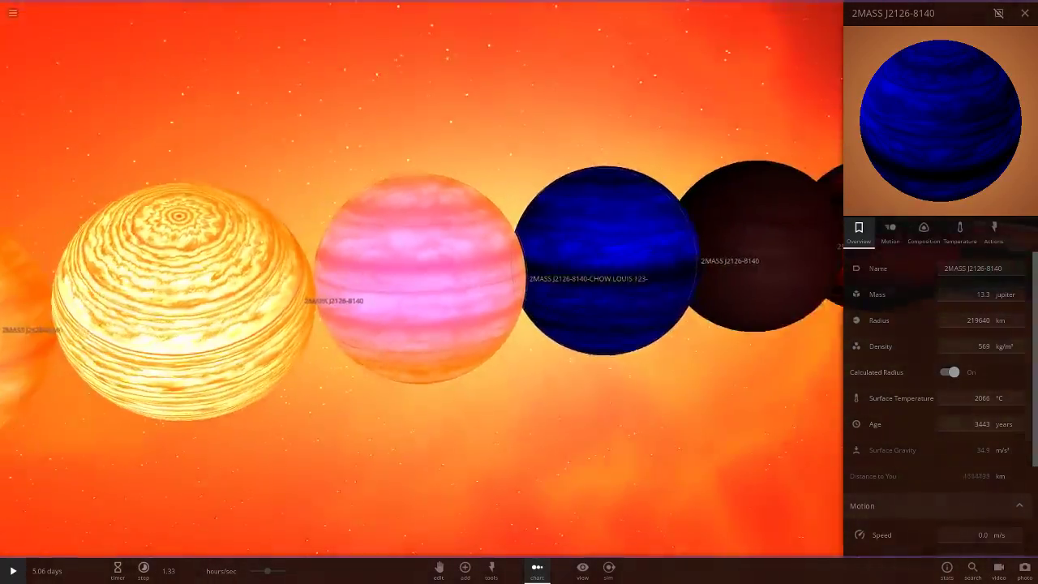
scroll(422, 280, "down", 2)
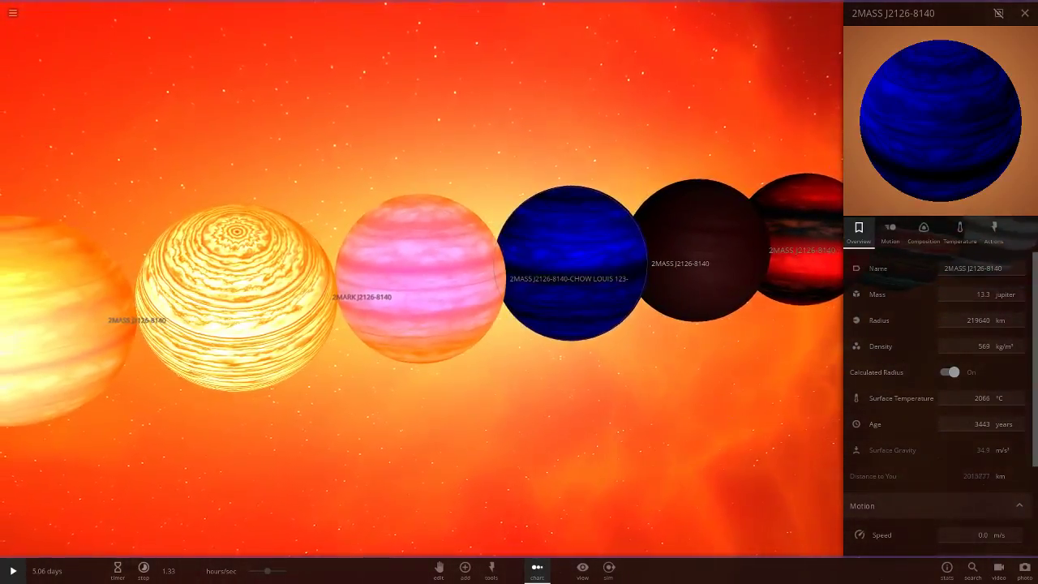
scroll(422, 280, "down", 5)
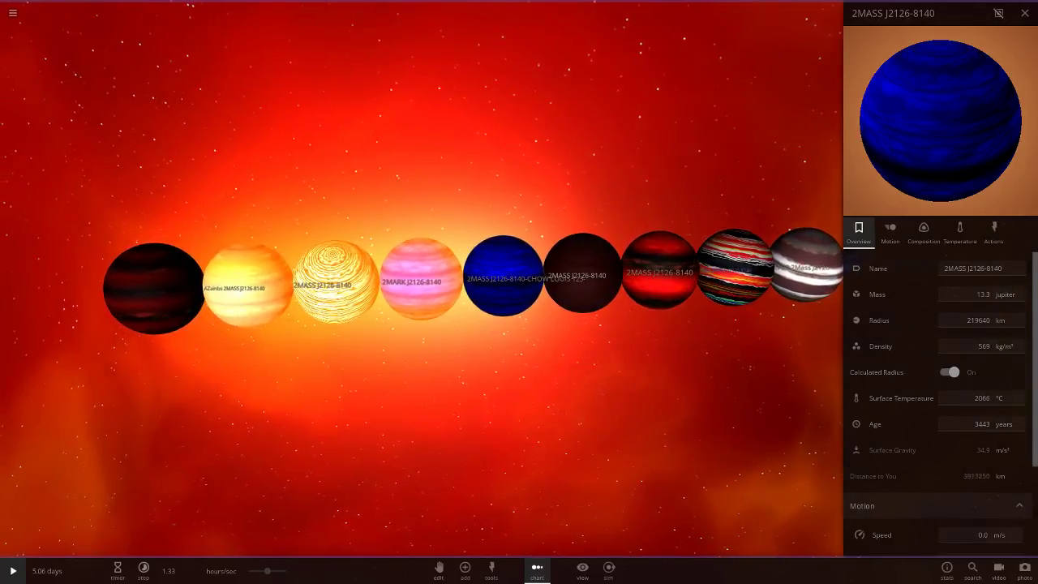
scroll(422, 280, "down", 3)
right_click_drag(421, 279, 324, 296)
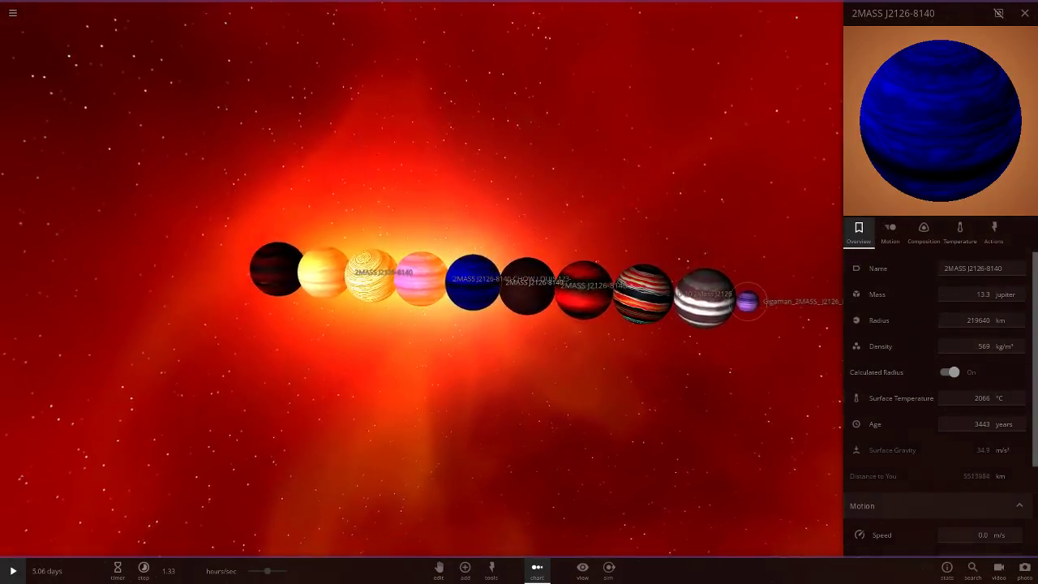
Set the small purple variant's radius to about 216,700 km with its mass locked, and close its properties.
left_click(748, 303)
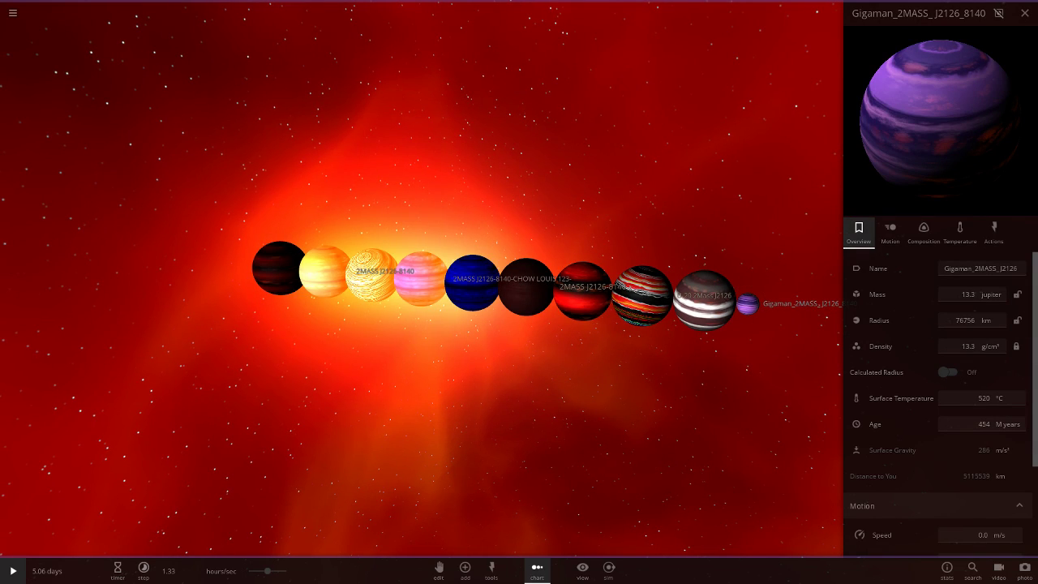
left_click(973, 321)
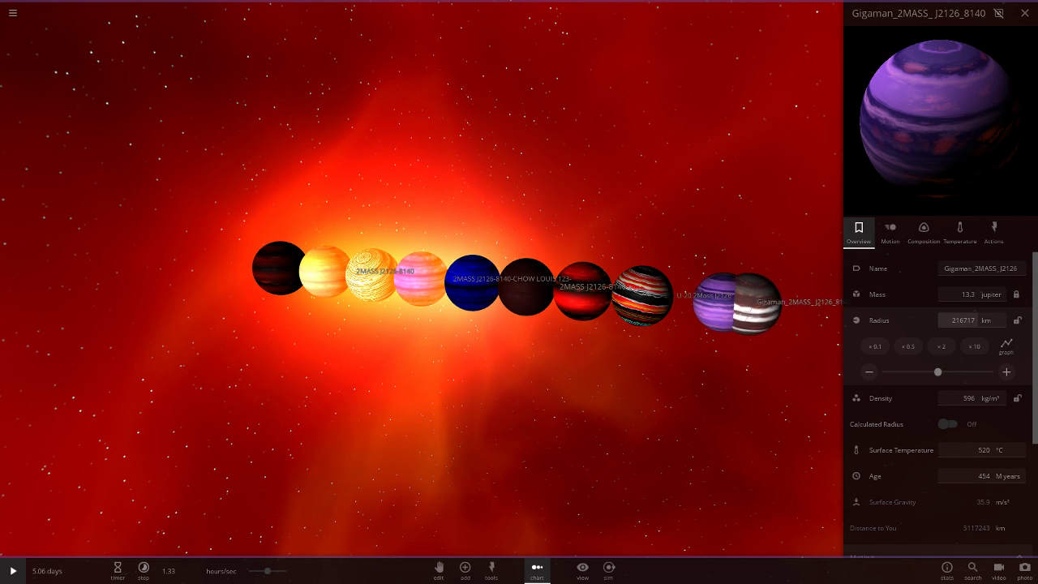
left_click(1025, 13)
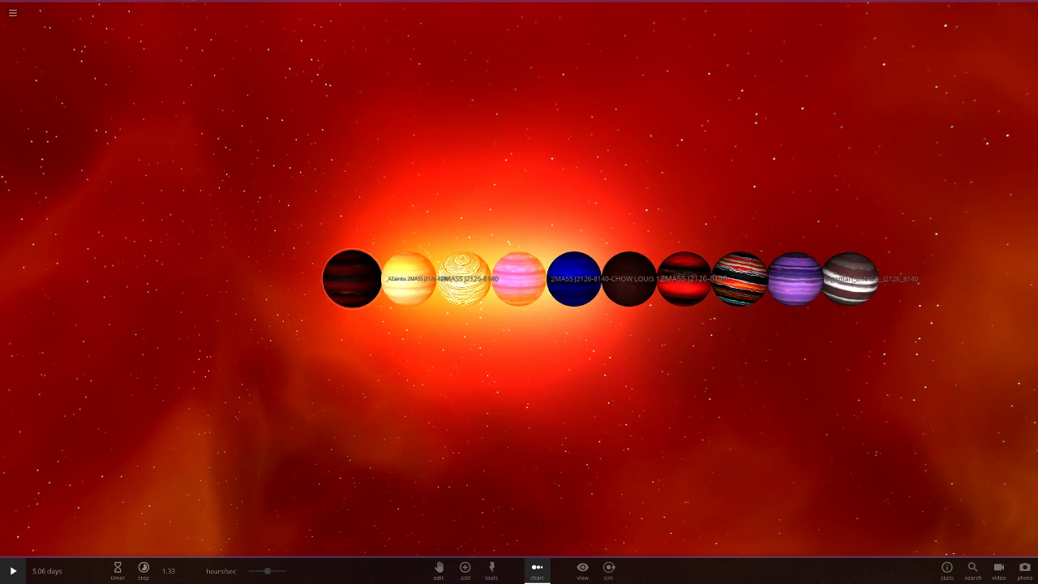
Lock the enlarged dark red variant's mass and set its radius to 210516 km.
left_click(352, 279)
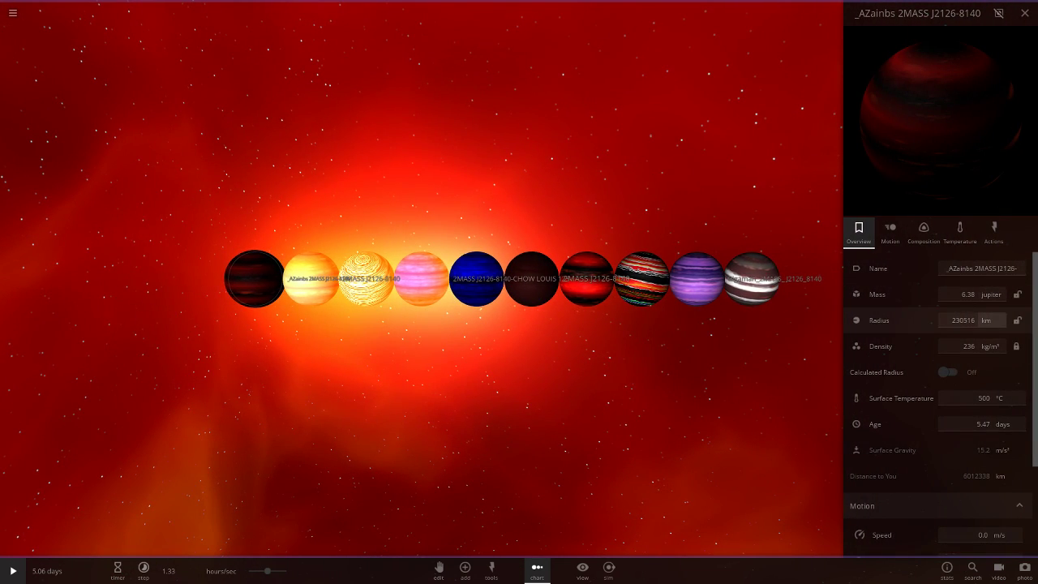
left_click(1017, 294)
left_click(964, 320)
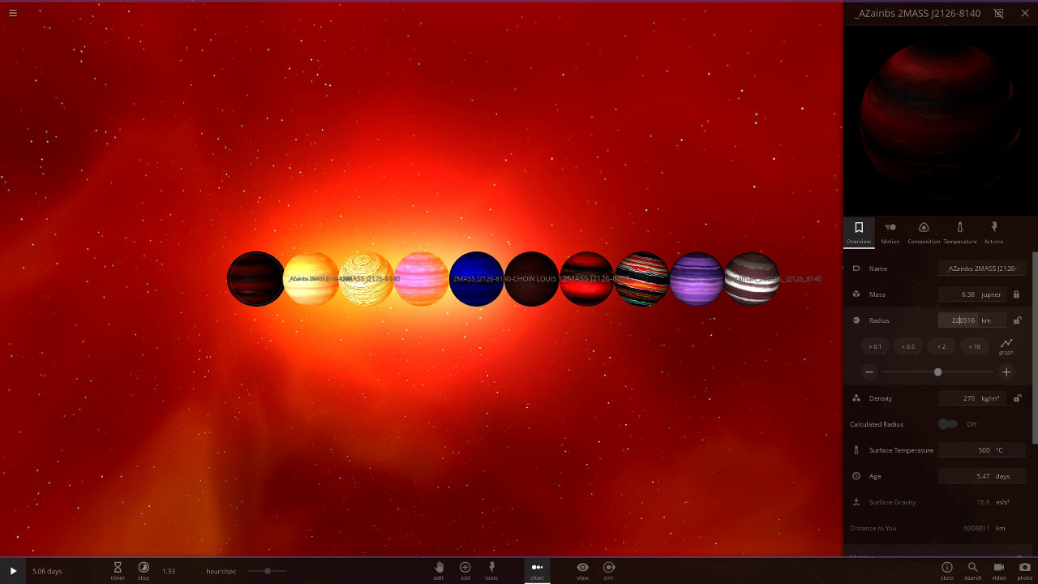
key("Return")
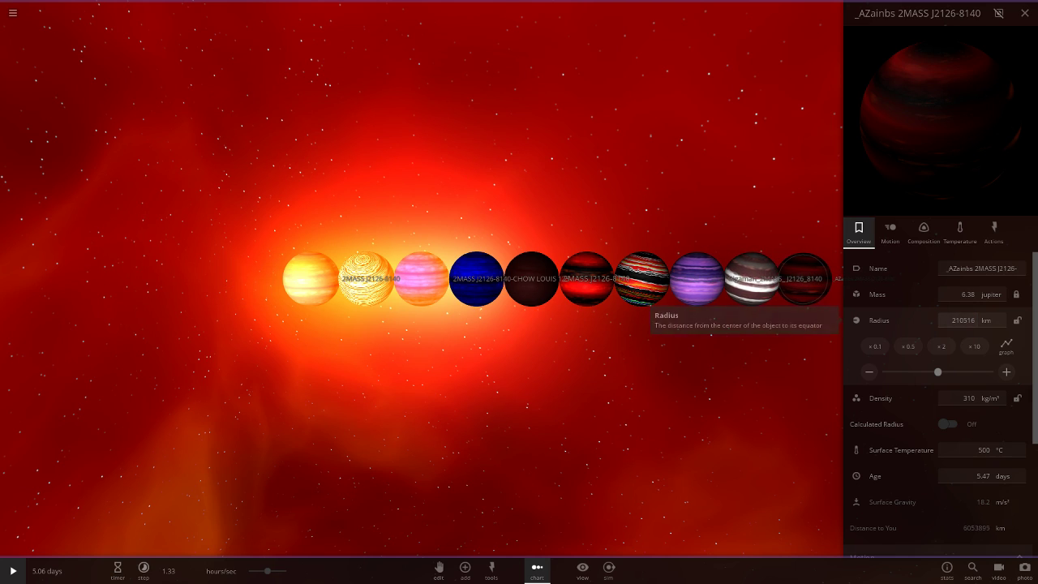
Centre on the purple variant in the lineup and show its properties.
right_click_drag(567, 349, 632, 371)
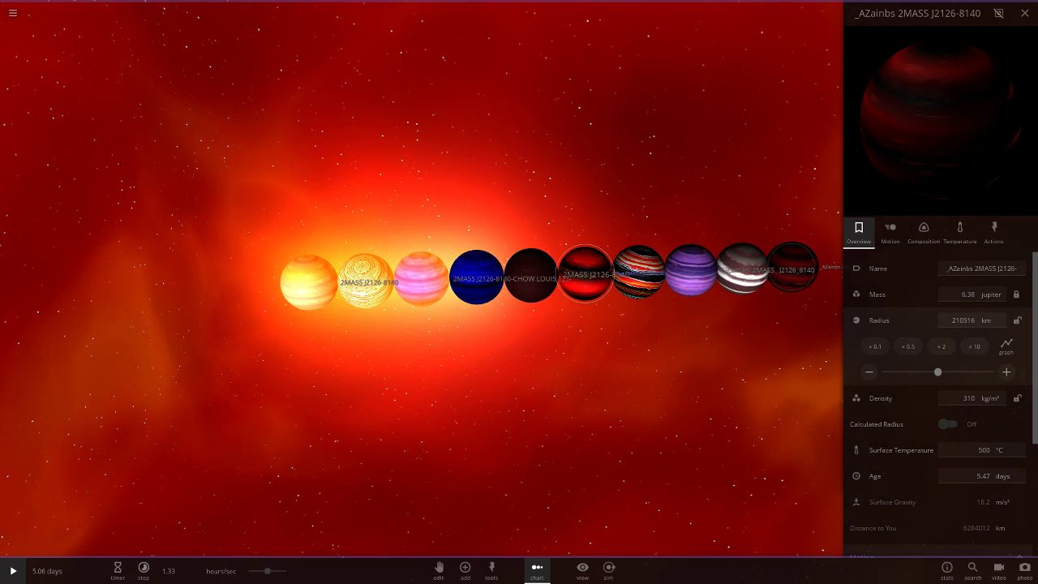
left_click(586, 274)
double_click(690, 270)
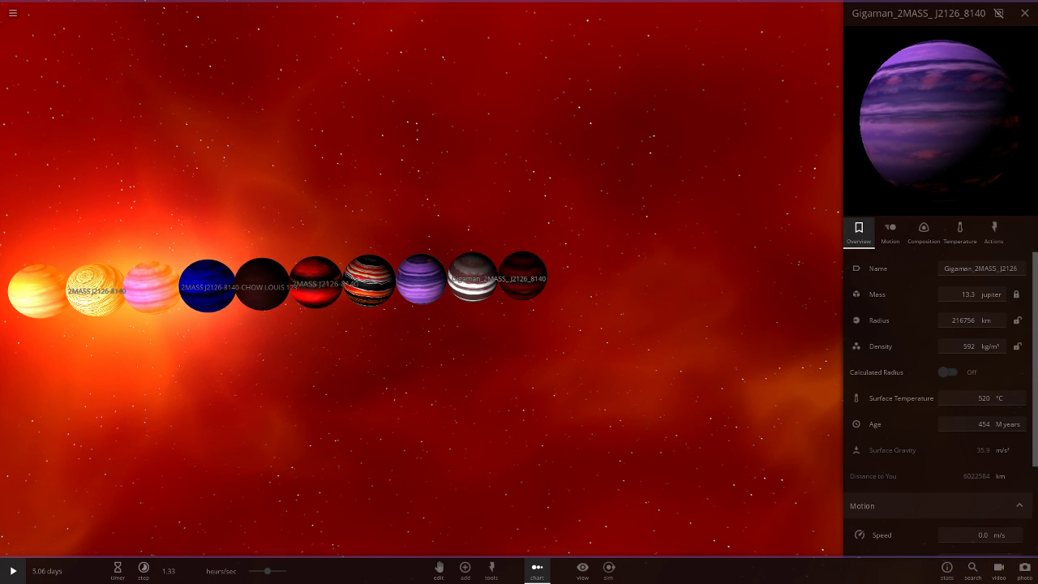
Return to the dark red variant at the end of the lineup and examine the row from its far side.
right_click_drag(518, 324, 526, 284)
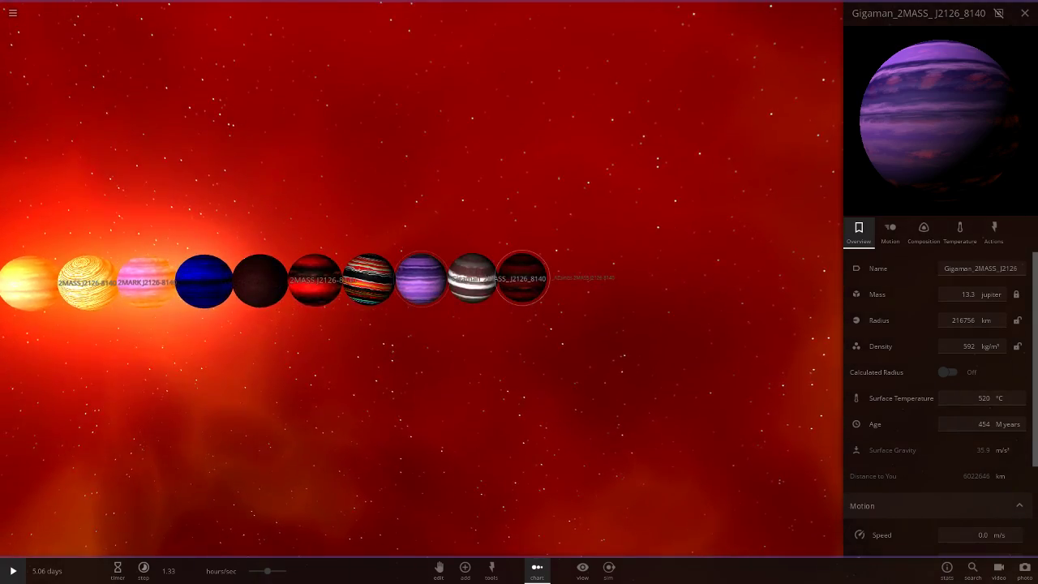
double_click(521, 278)
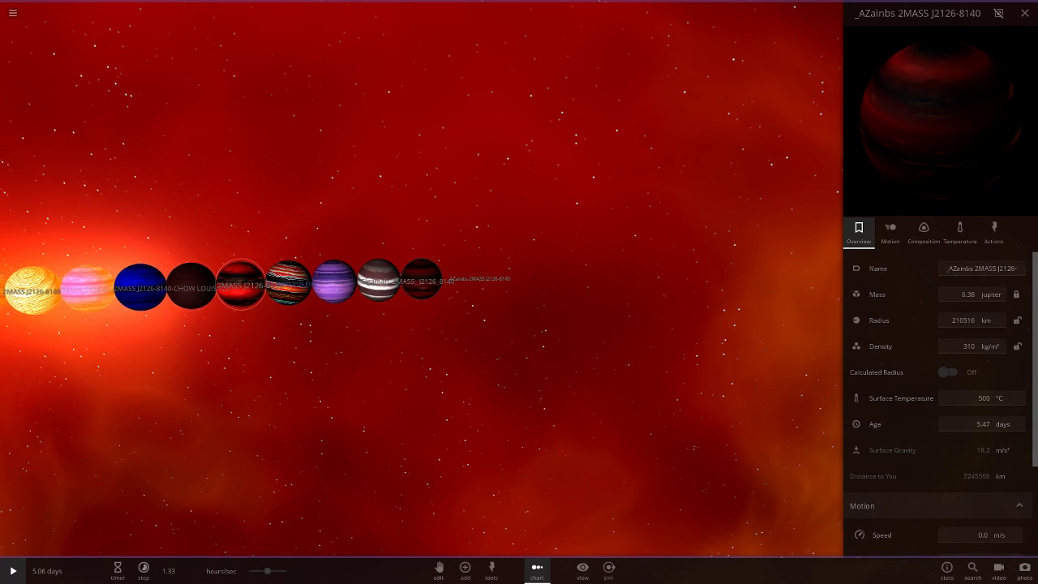
left_click(241, 284)
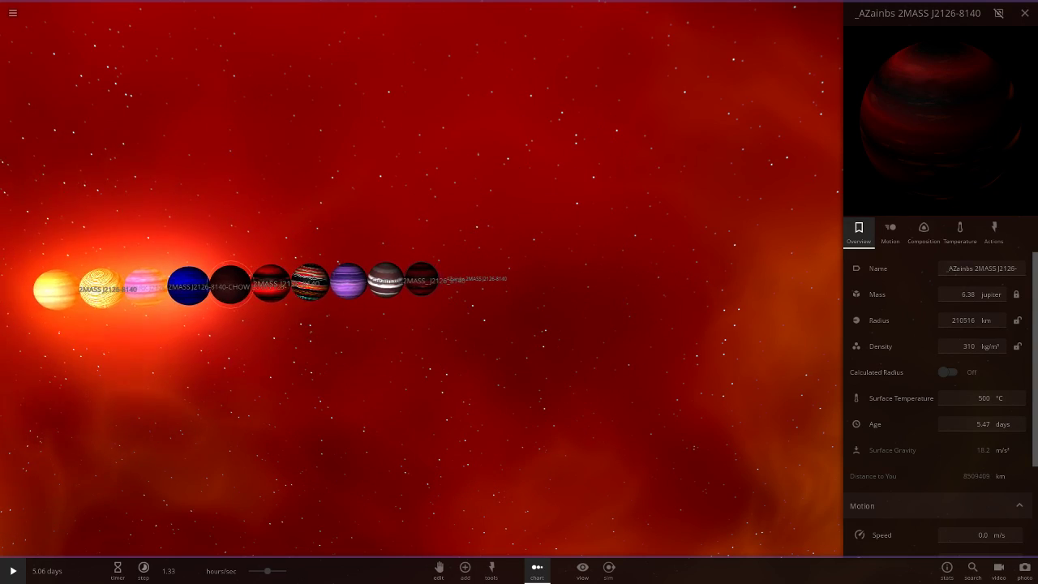
scroll(422, 279, "up", 10)
scroll(422, 279, "down", 2)
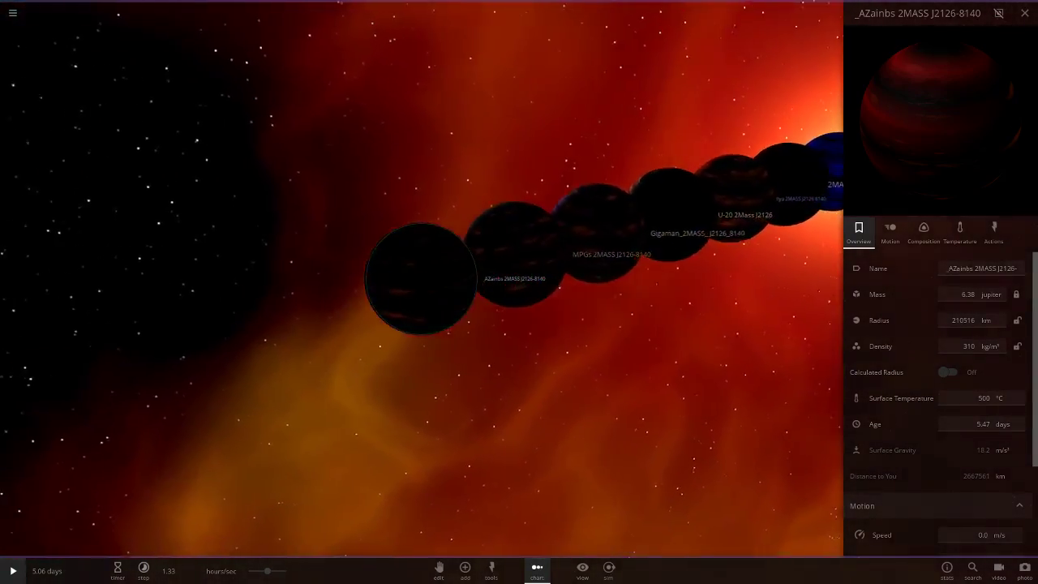
Centre on the red-and-black variant in edit mode, and show the properties of its multicoloured striped neighbour.
double_click(730, 200)
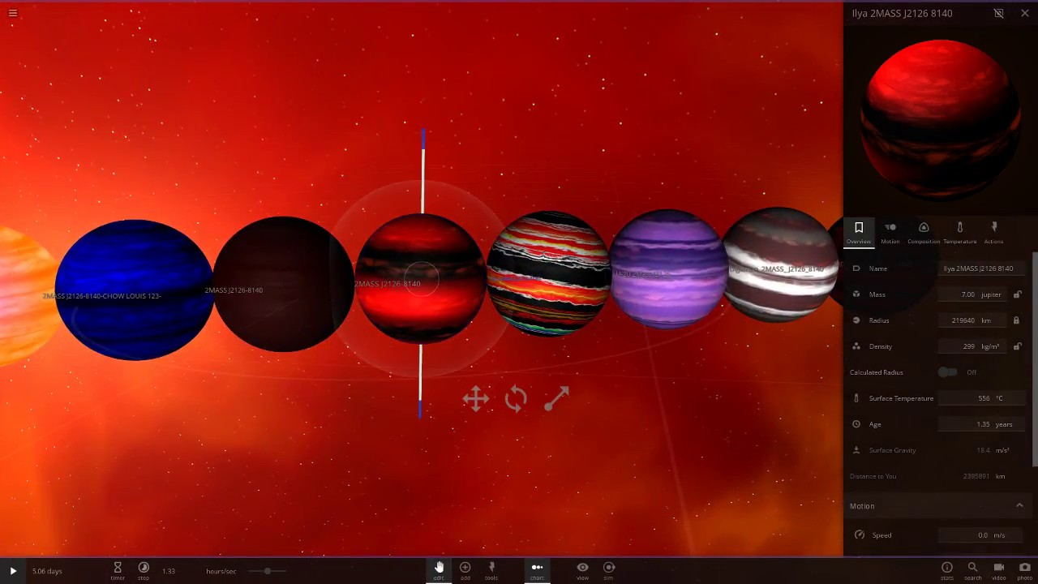
left_click(549, 274)
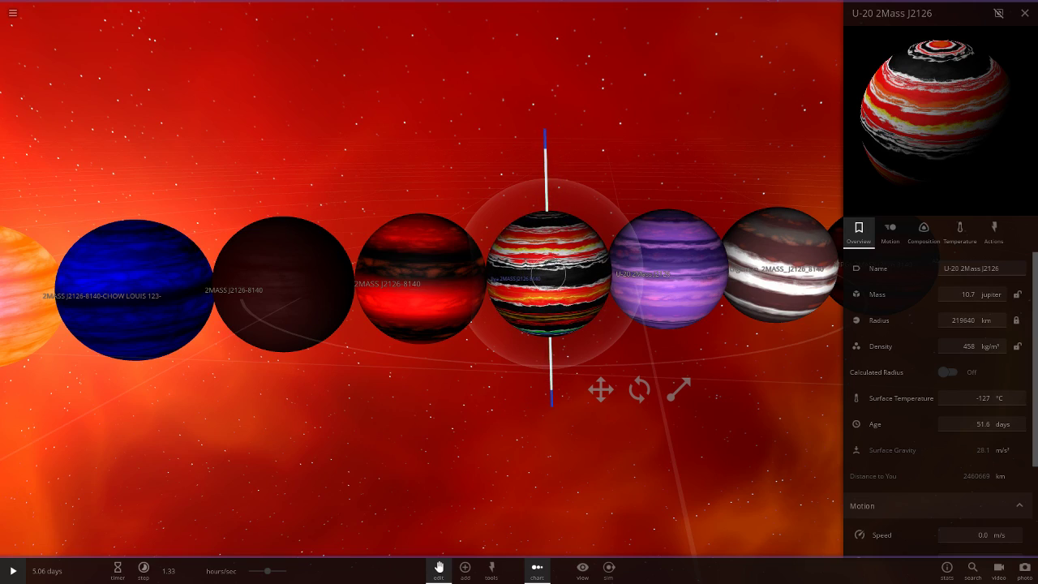
left_click(774, 258)
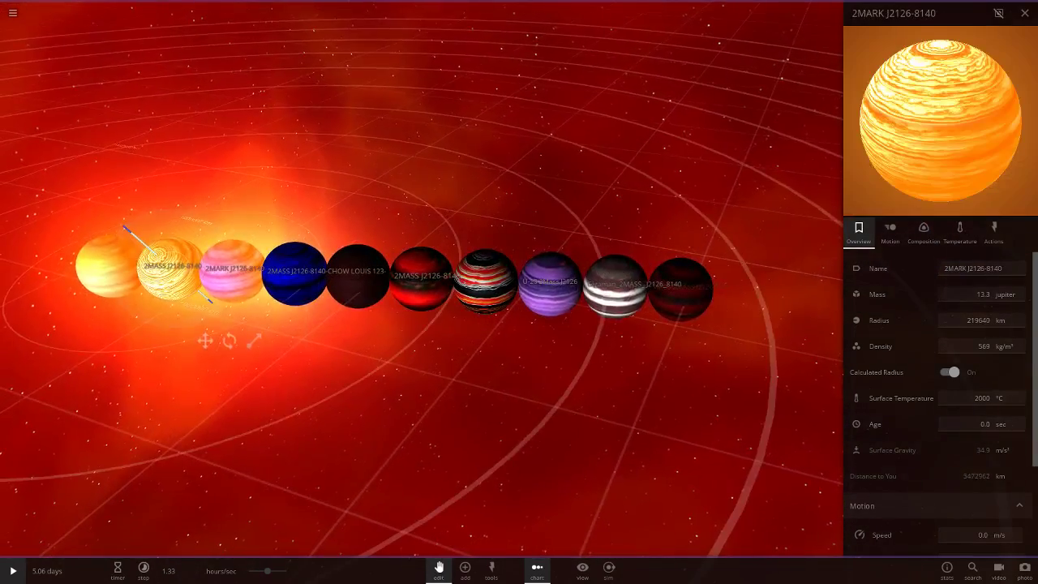
Centre on the yellow swirled variant for a close look, and leave edit mode.
left_click_drag(168, 268, 118, 153)
key("Return")
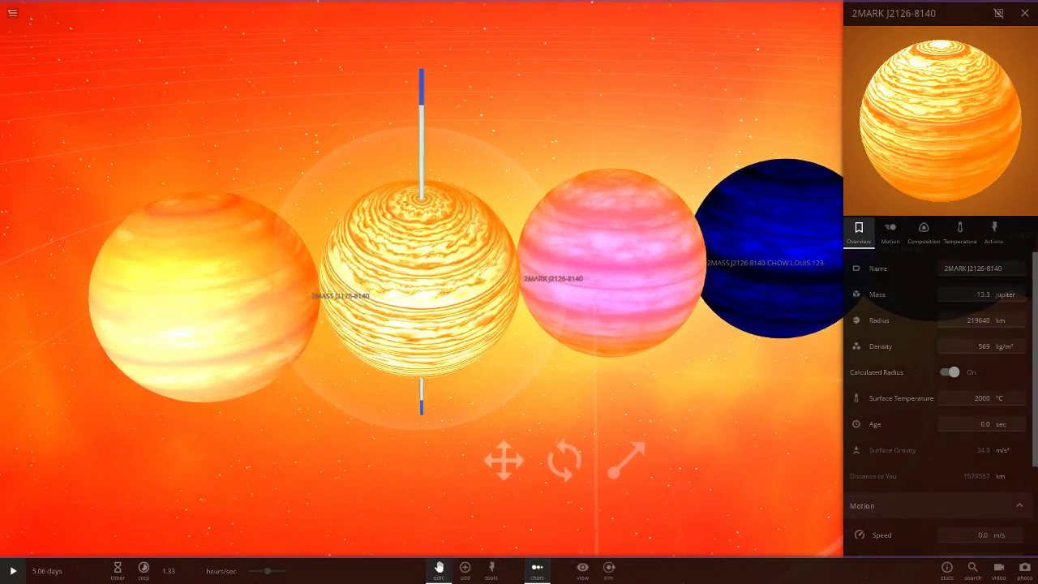
scroll(422, 279, "down", 5)
left_click(439, 571)
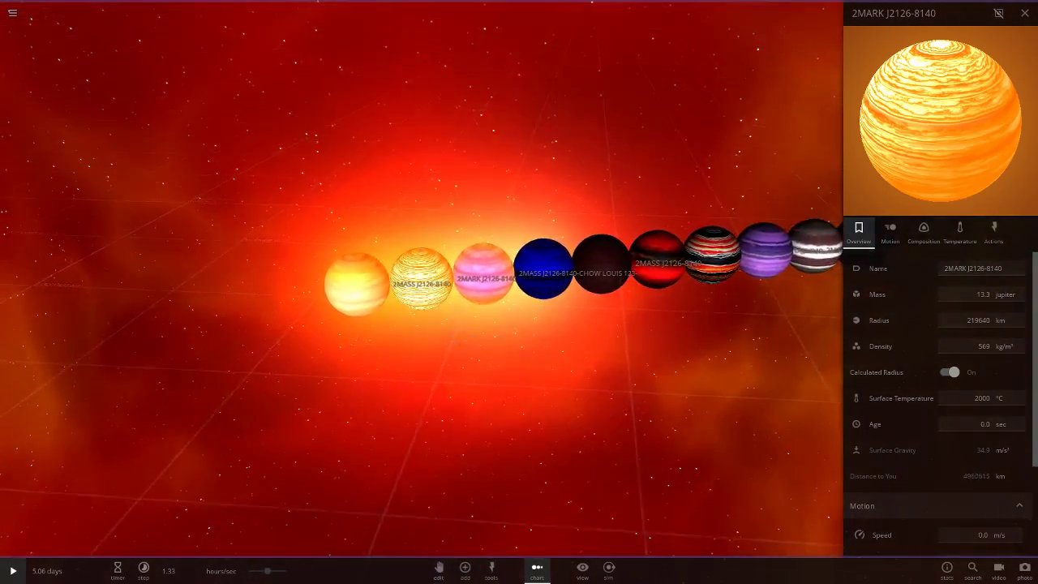
Centre on the dark brown variant beside the blue one, show its properties, and close them.
right_click_drag(438, 381, 450, 324)
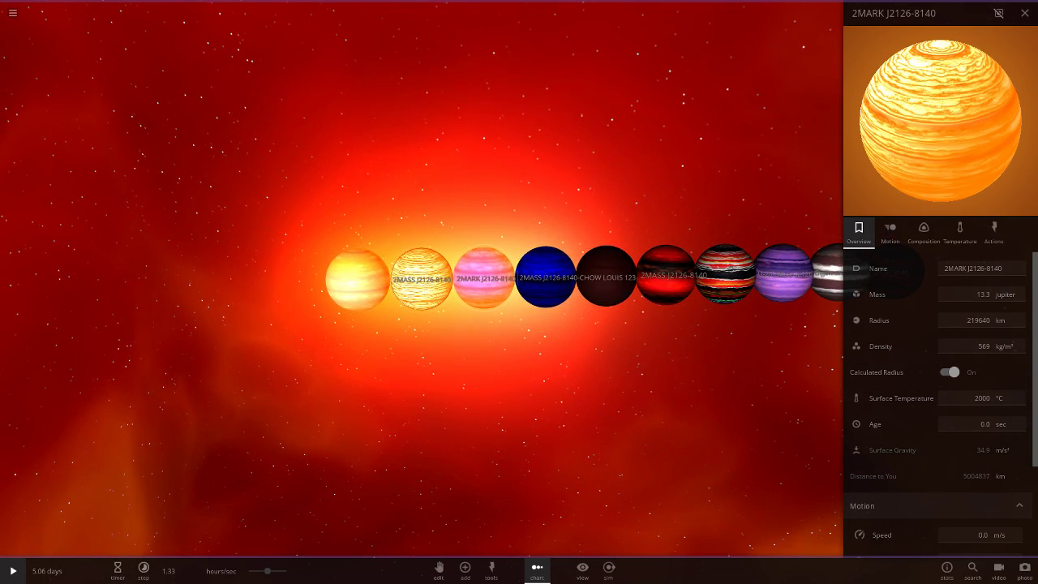
left_click(545, 276)
left_click(485, 277)
double_click(607, 277)
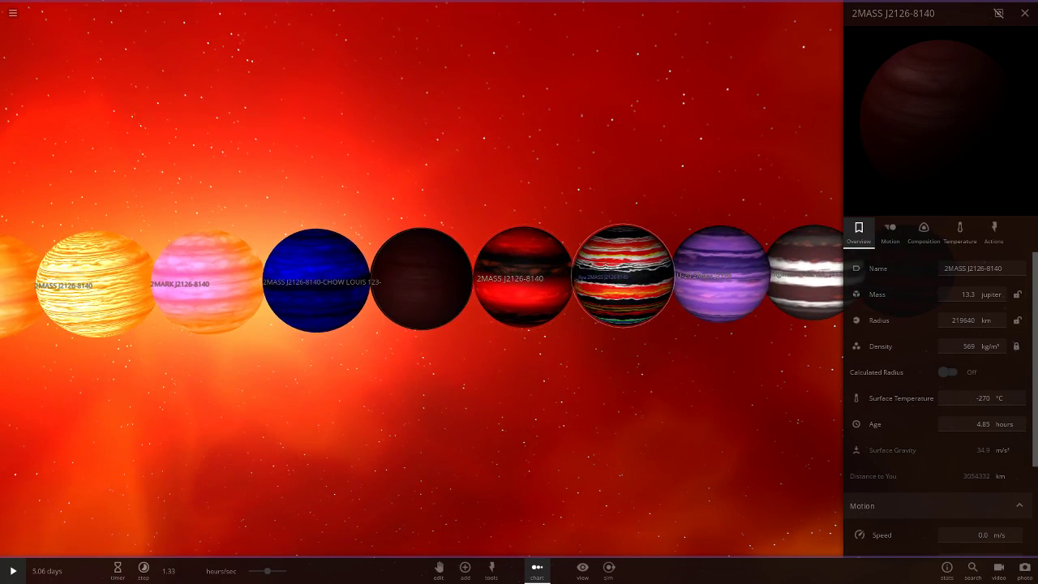
left_click(1025, 13)
Centre on the grey-and-white banded variant and the dark red one beside it for a close look.
mouse_move(957, 259)
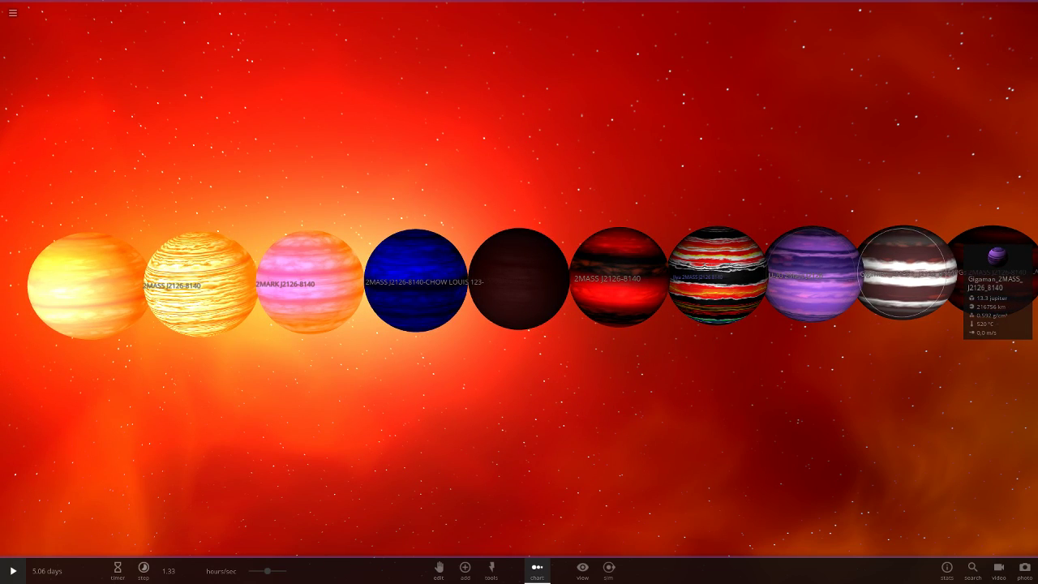
double_click(906, 272)
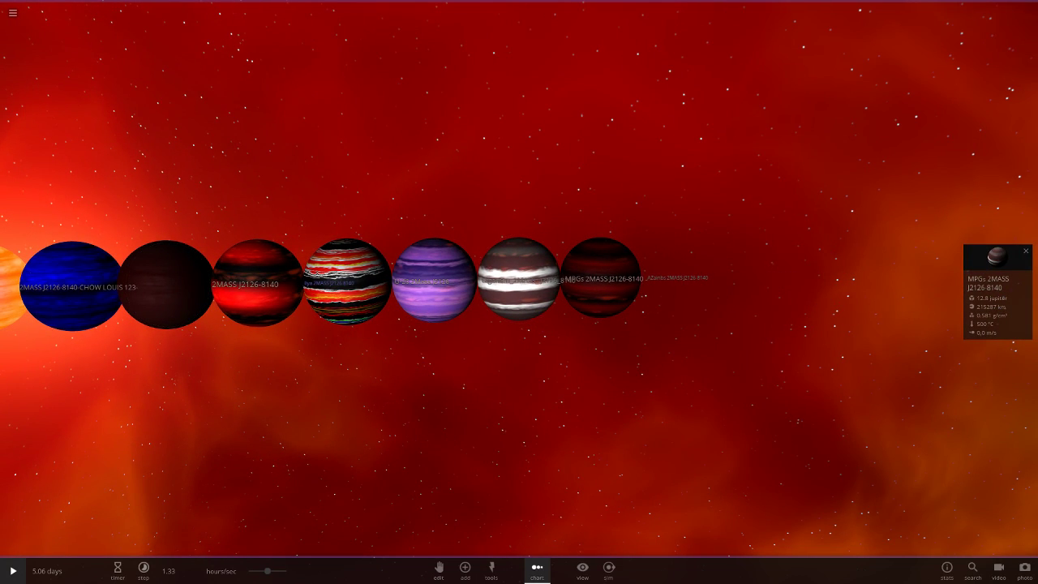
double_click(601, 277)
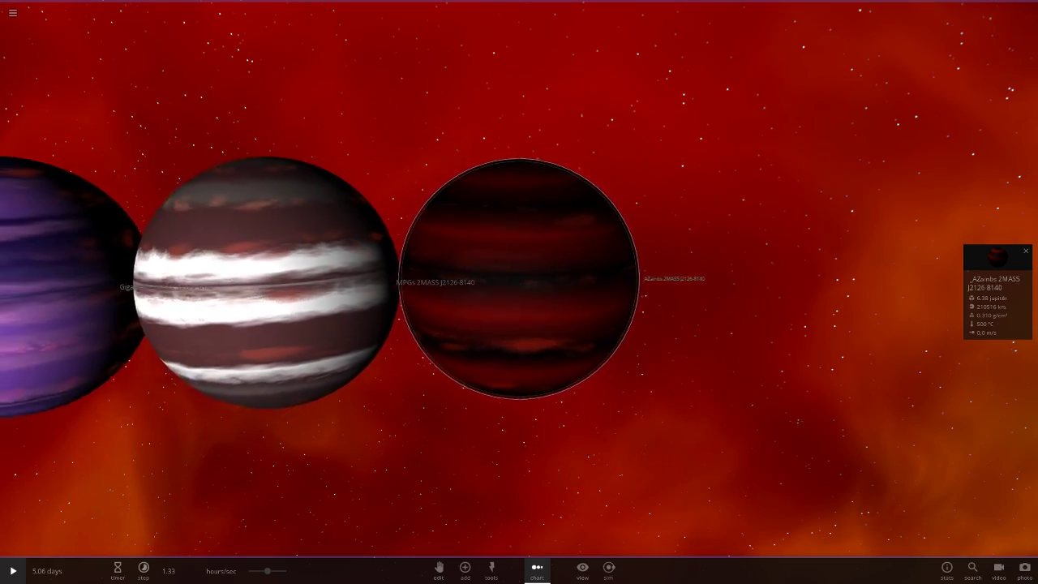
right_click_drag(601, 277, 572, 288)
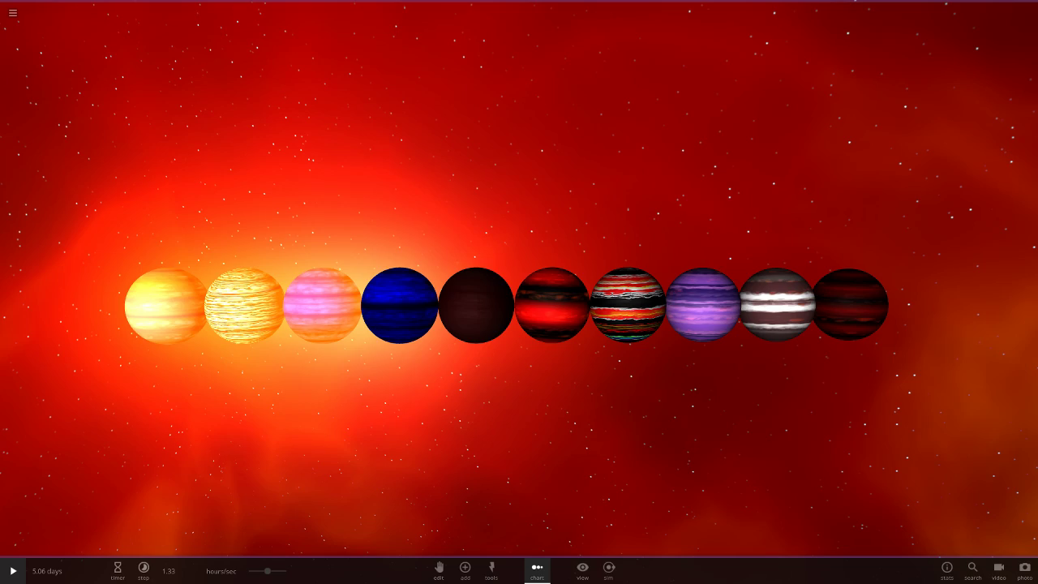
Examine the complete ten-planet lineup from several angles and distances with the labels and info cards out of view.
right_click_drag(568, 308, 706, 385)
scroll(519, 305, "up", 5)
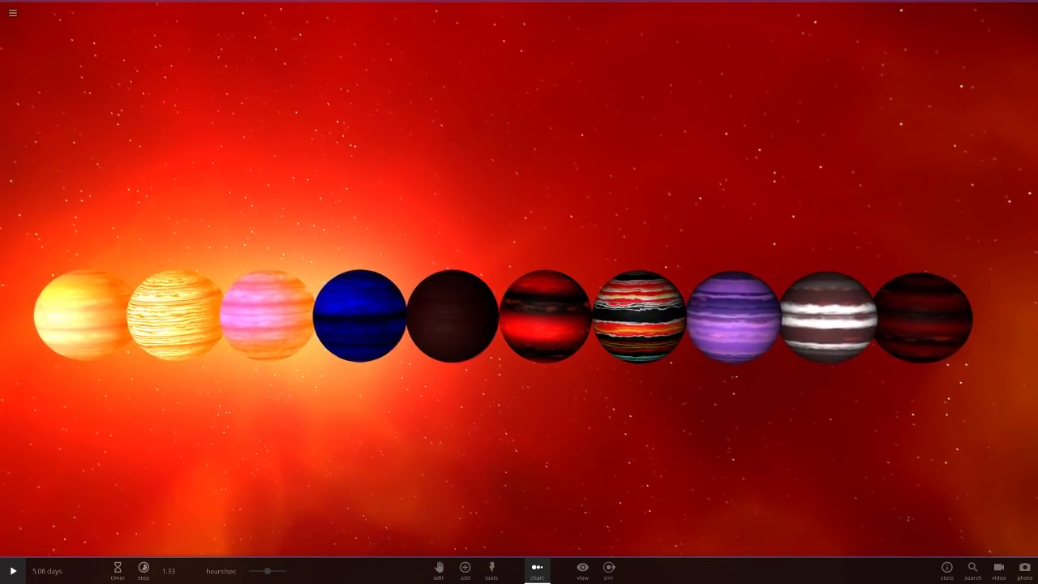
left_click(550, 317)
key("Escape")
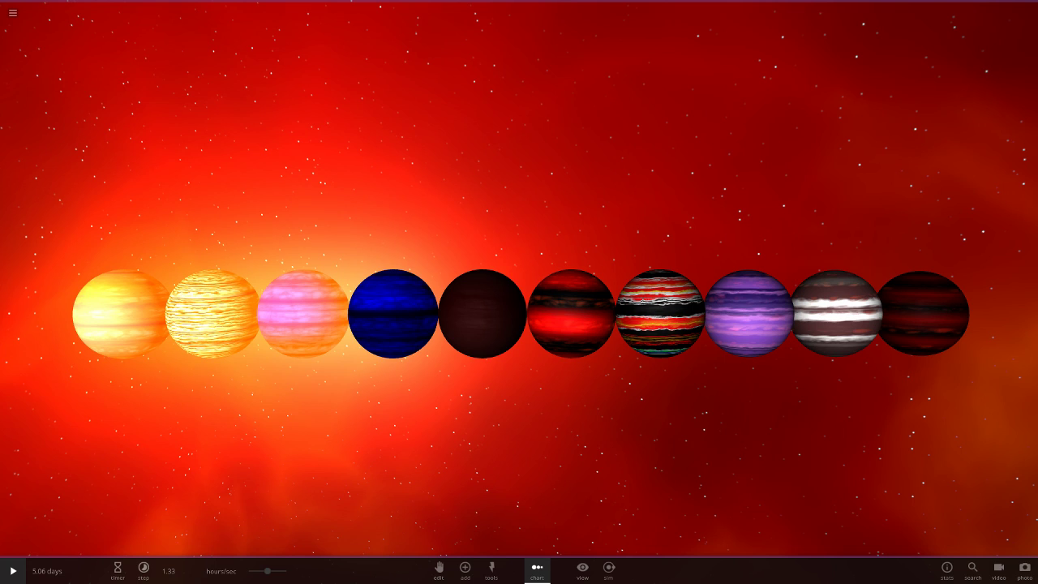
right_click_drag(519, 324, 13, 13)
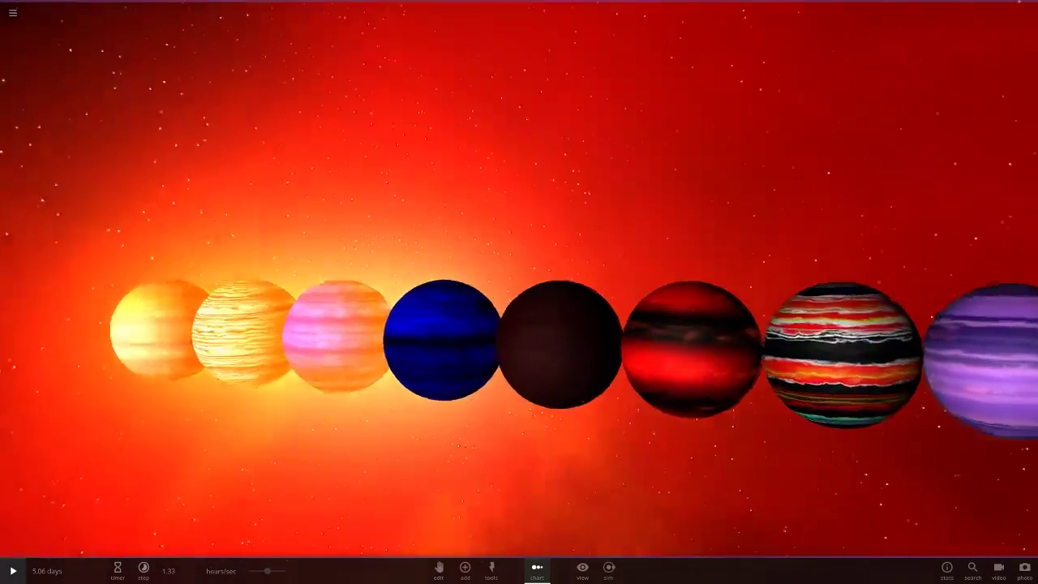